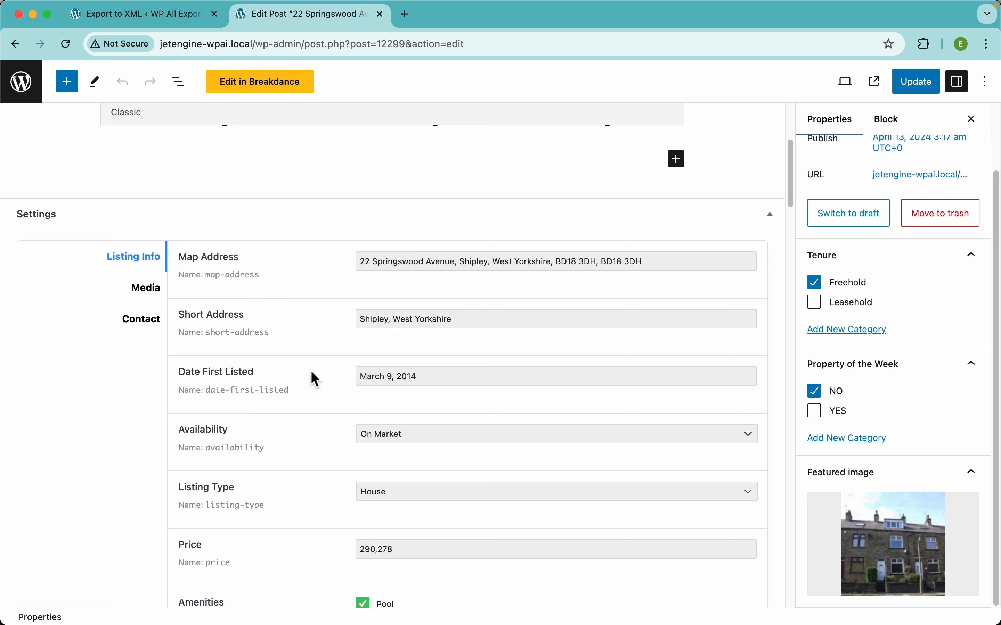
Inspect the Date First Listed calendar and the Availability options in the property's Listing Info settings
click(436, 380)
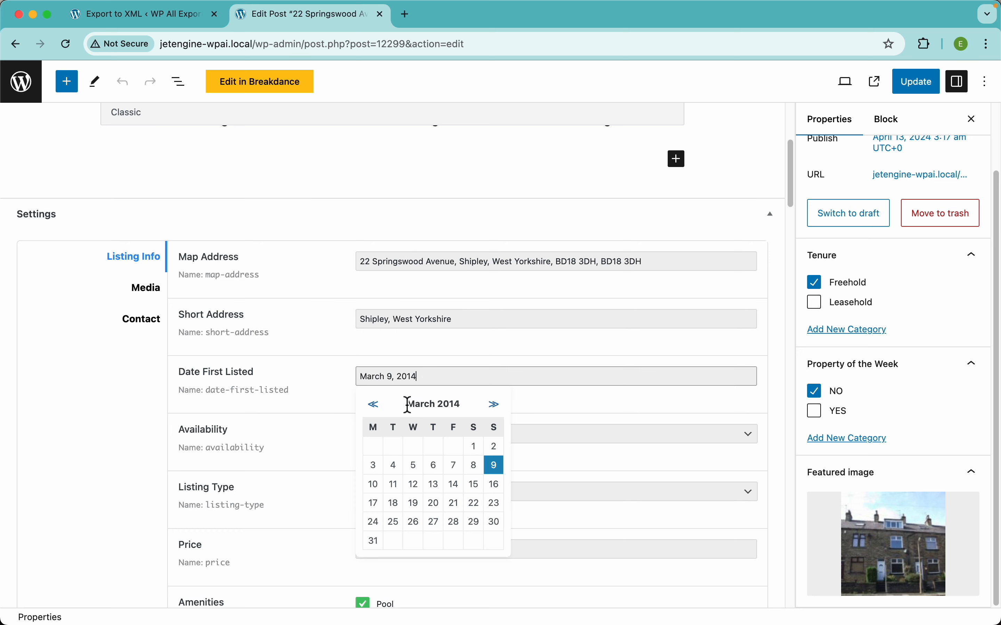
click(339, 407)
scroll(339, 407, down, 5)
click(417, 310)
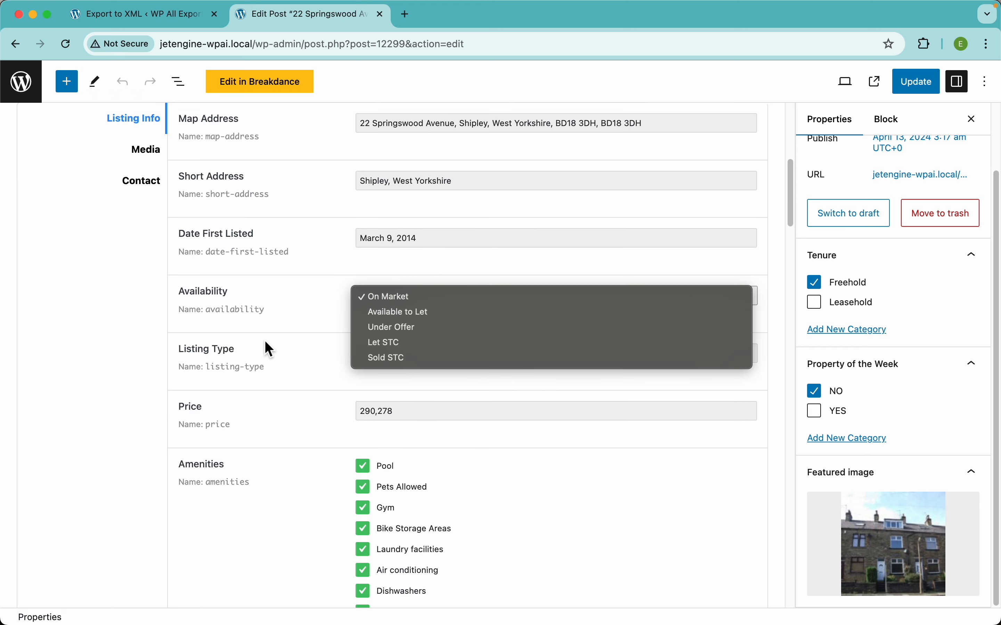
click(318, 390)
scroll(319, 391, down, 6)
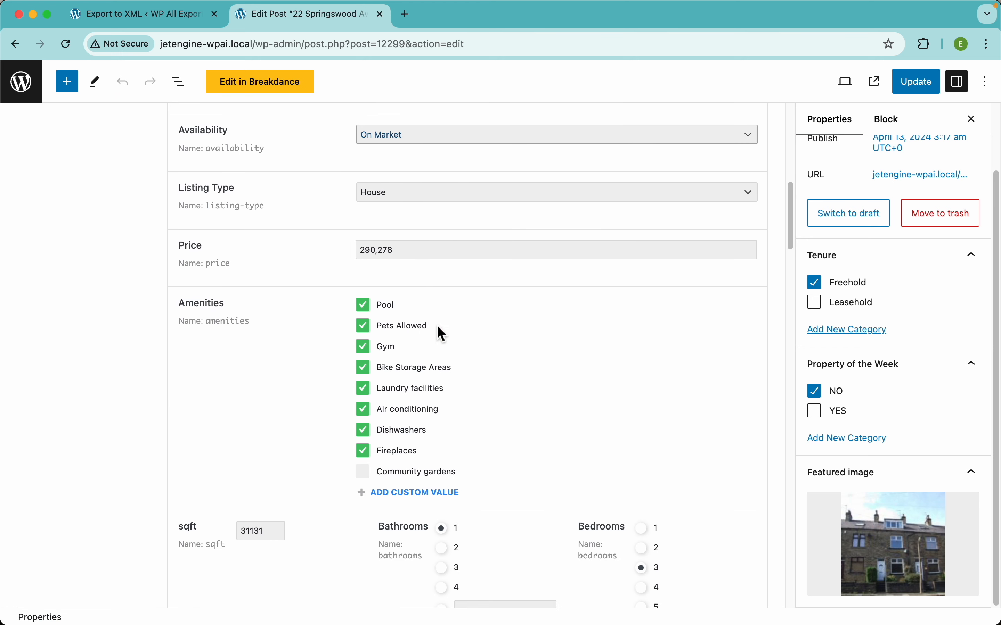
click(370, 367)
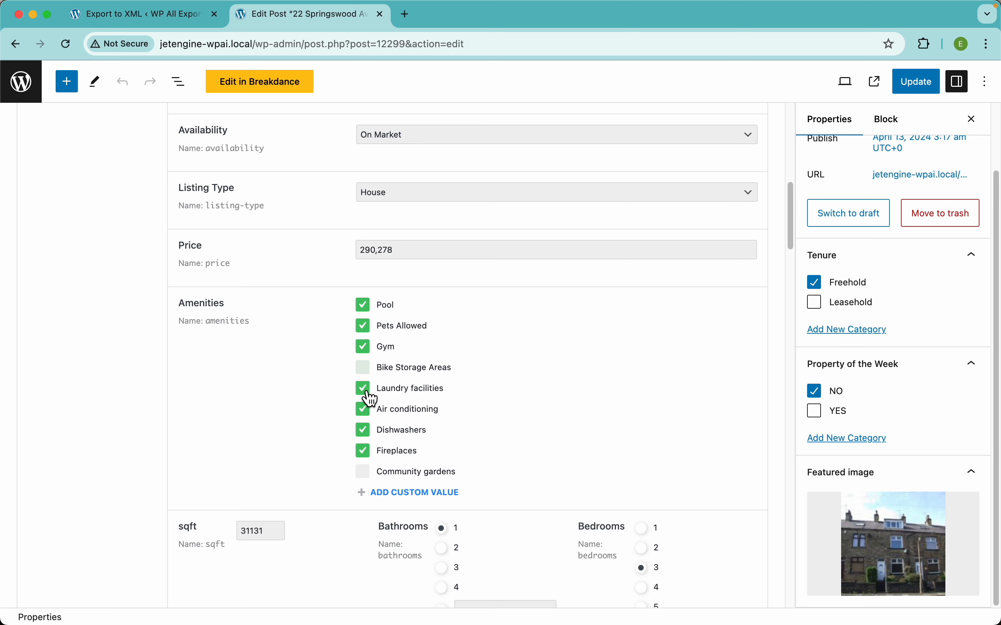
click(369, 389)
click(371, 369)
Examine the property's sqft, Bathrooms and Bedrooms fields and the entries in the Rooms repeater
scroll(302, 364, down, 5)
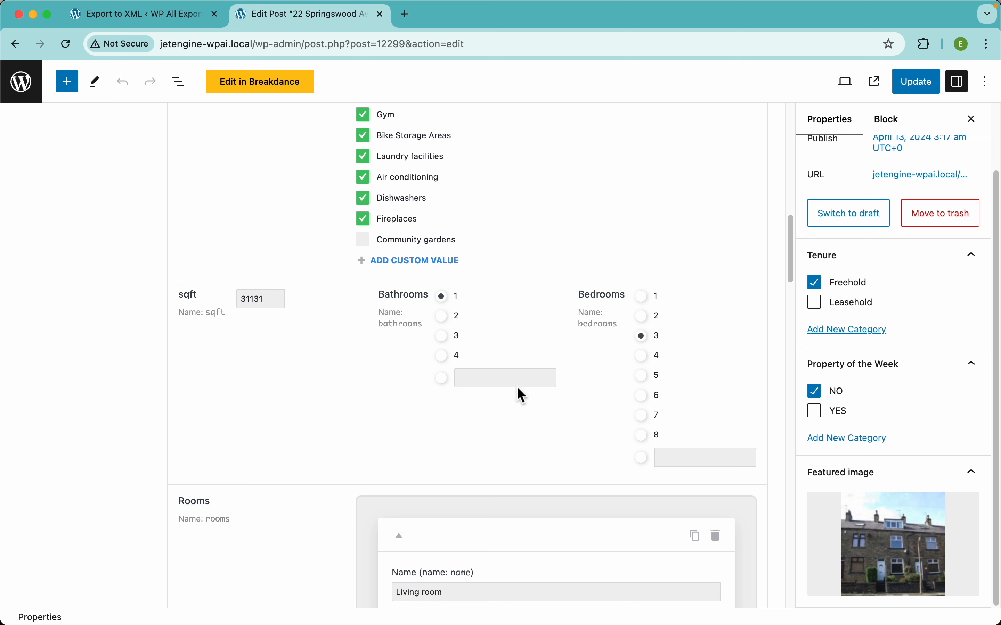
scroll(411, 470, down, 5)
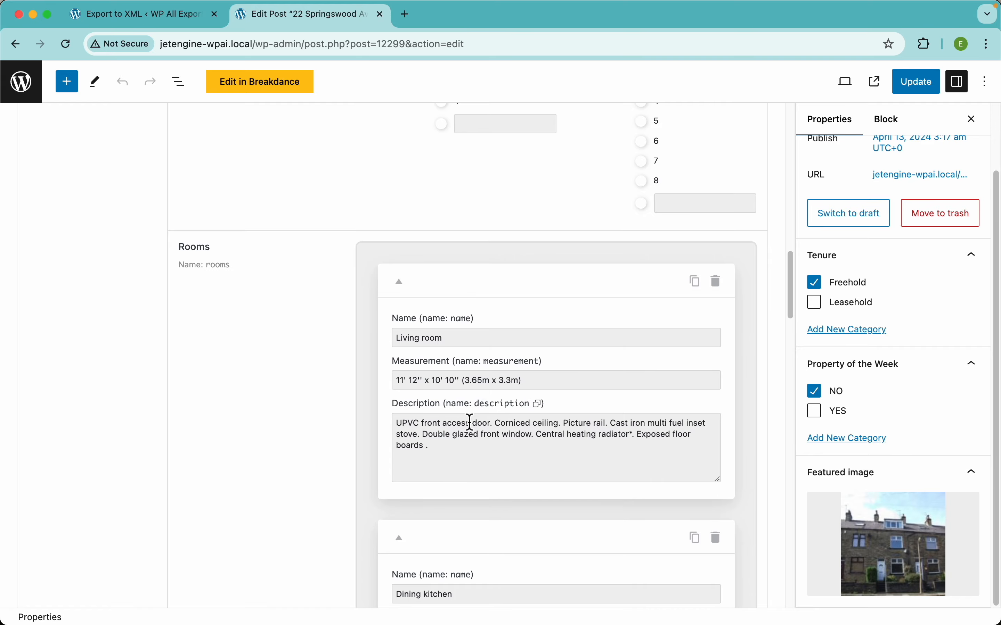
scroll(379, 403, down, 10)
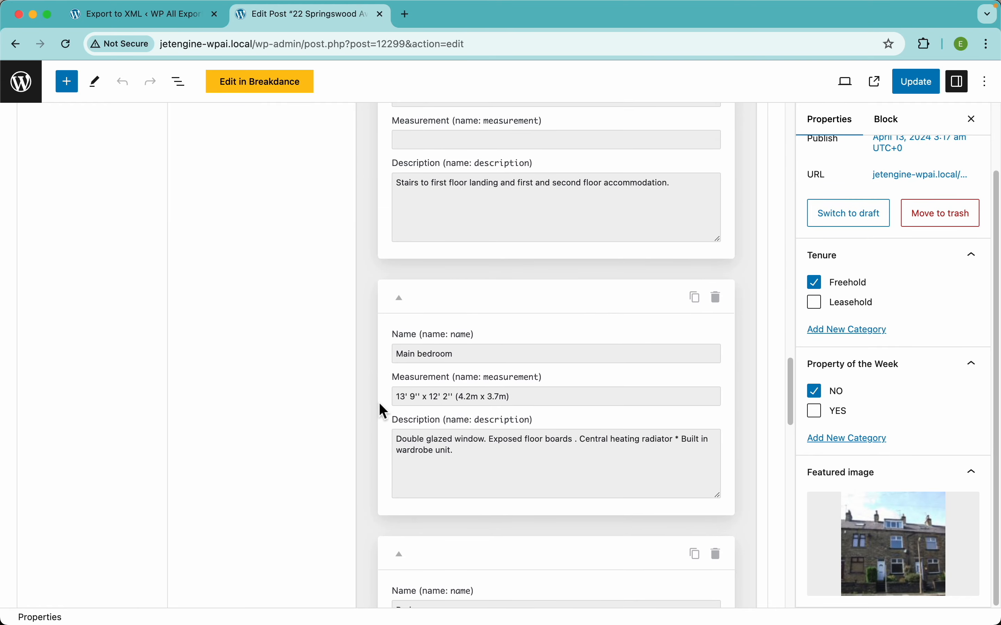
scroll(379, 403, up, 20)
scroll(379, 403, down, 5)
scroll(379, 403, down, 1)
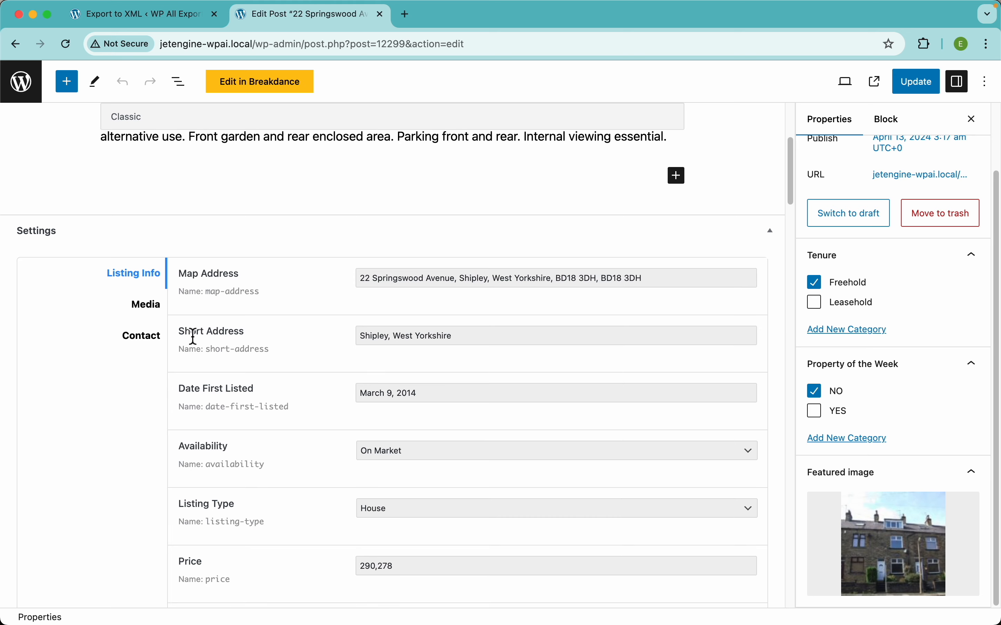
Review the property's Media fields, including Gallery and Floorplan, and its Contact fields
click(157, 315)
scroll(372, 327, down, 3)
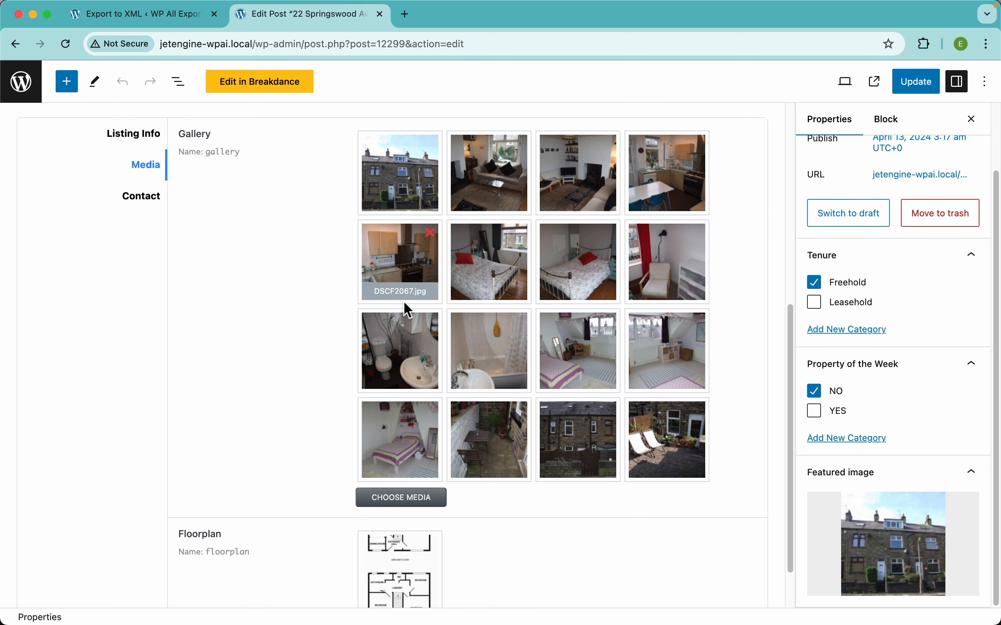
scroll(375, 309, down, 3)
scroll(324, 311, up, 3)
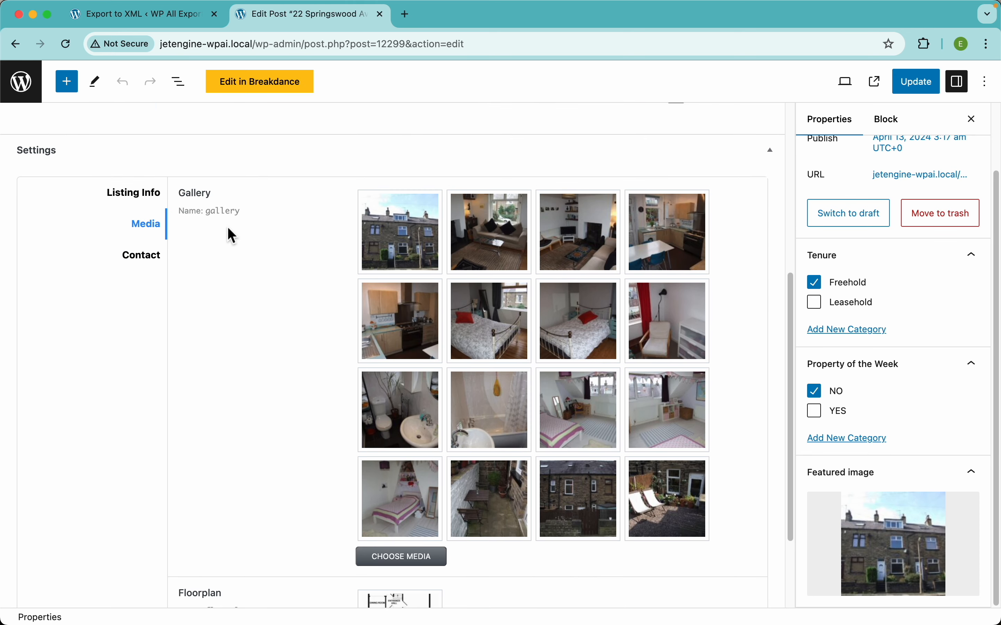
click(140, 259)
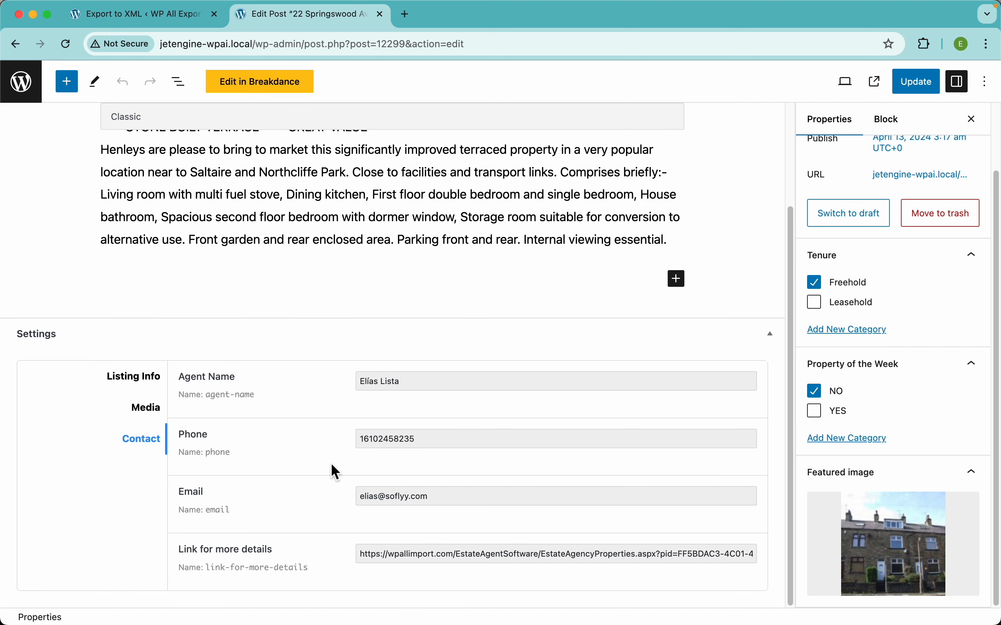
Return to the new export page and choose Properties as the specific post type to export
click(184, 26)
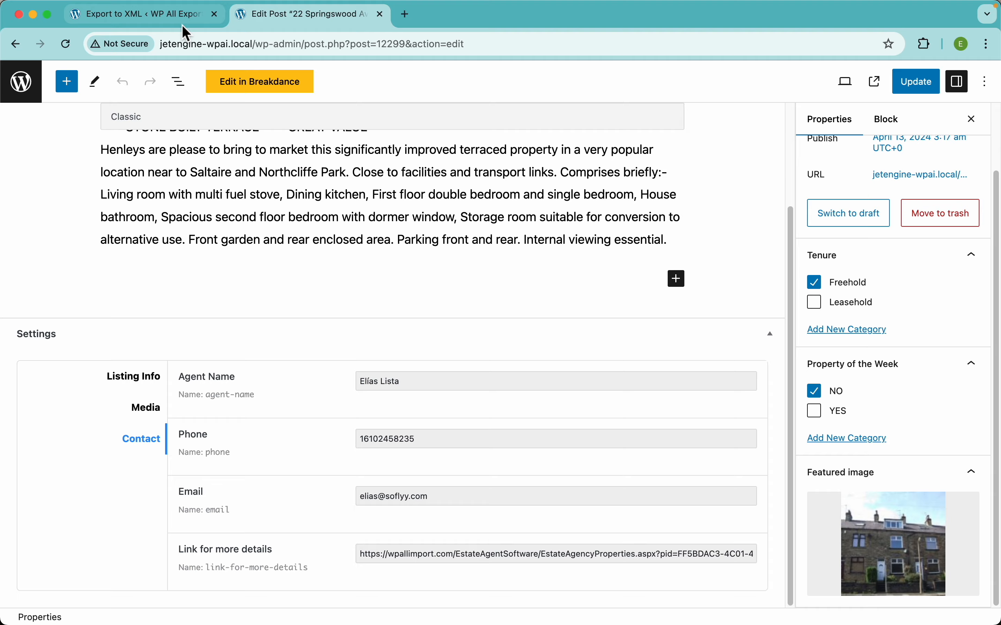
click(457, 344)
scroll(574, 460, down, 7)
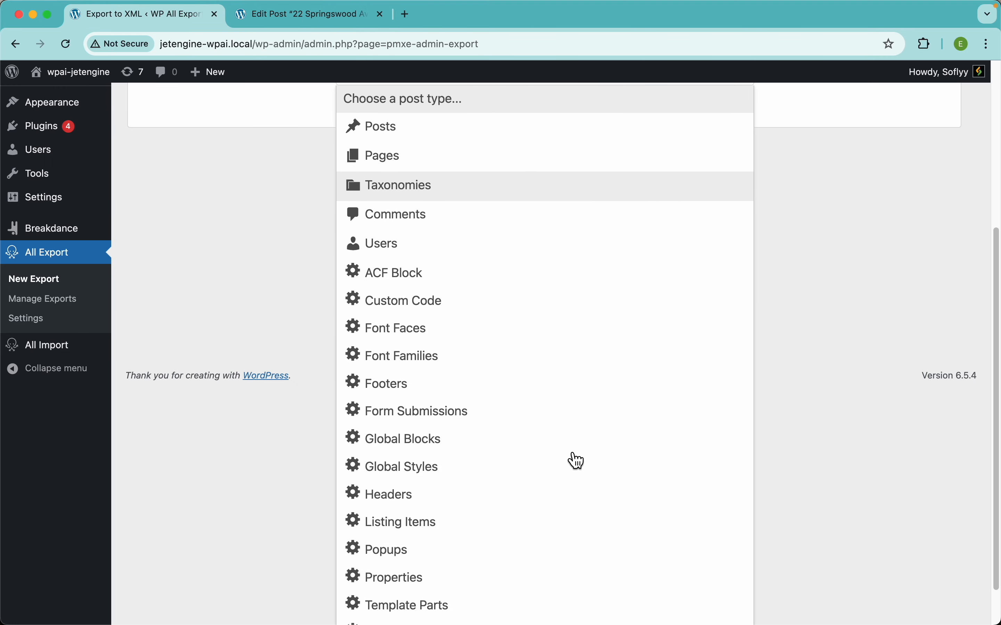
click(412, 524)
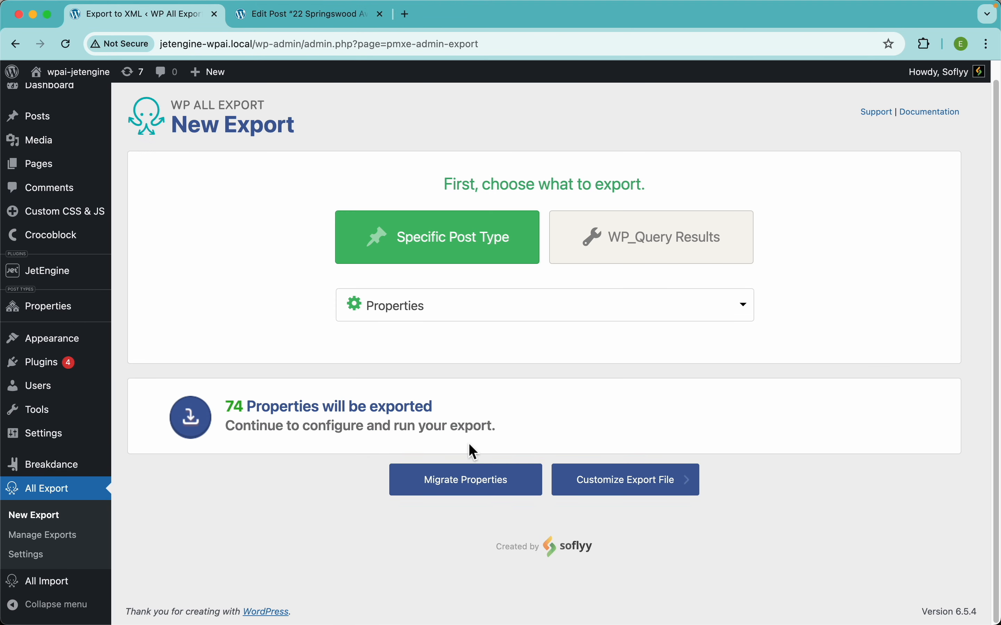
scroll(470, 444, down, 2)
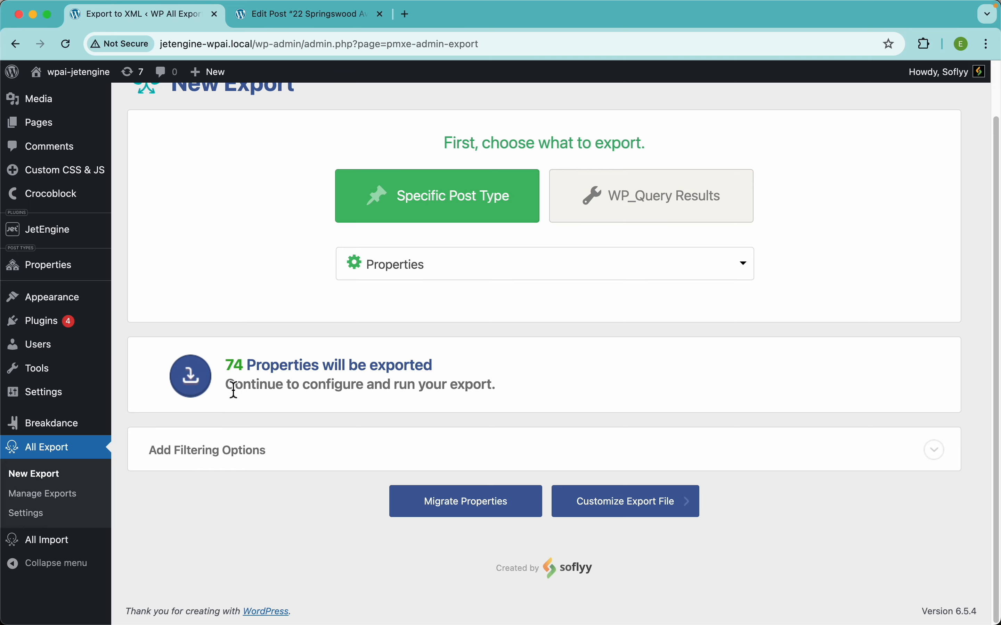
Check the list of all Properties posts in WordPress and return to the new export
click(289, 14)
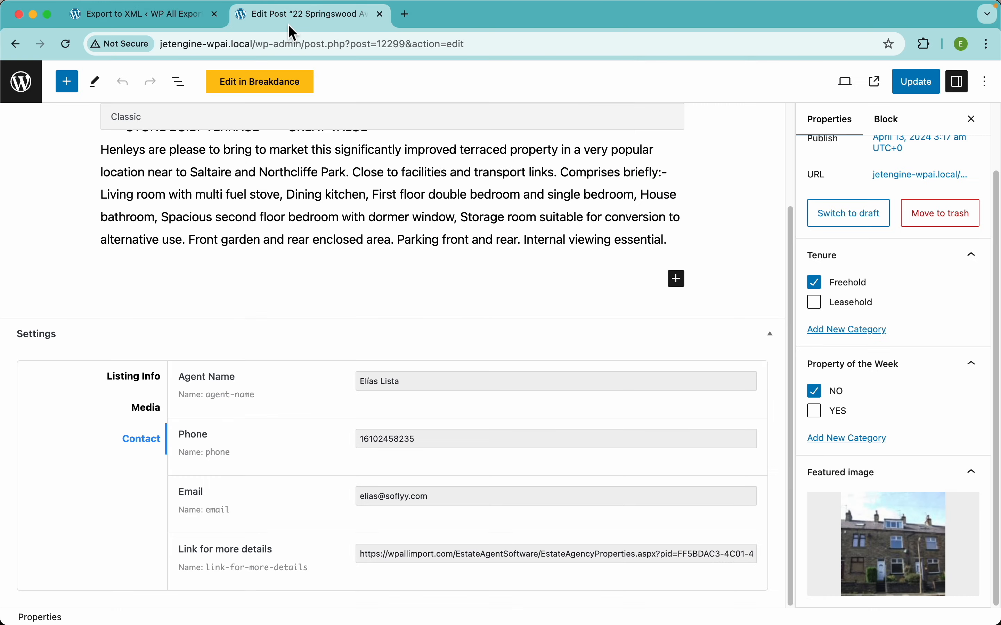
click(21, 81)
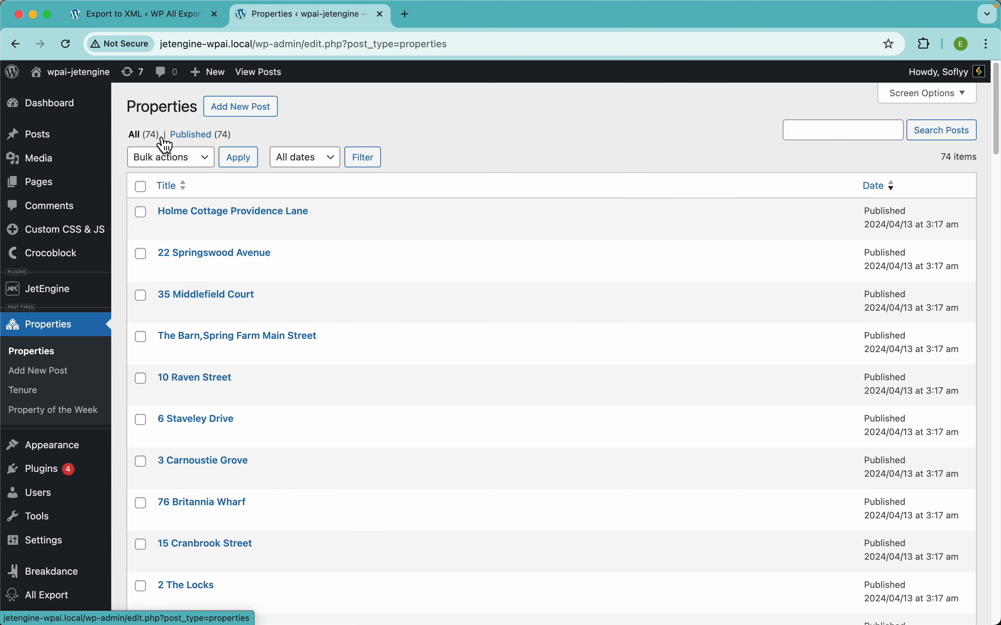
click(157, 16)
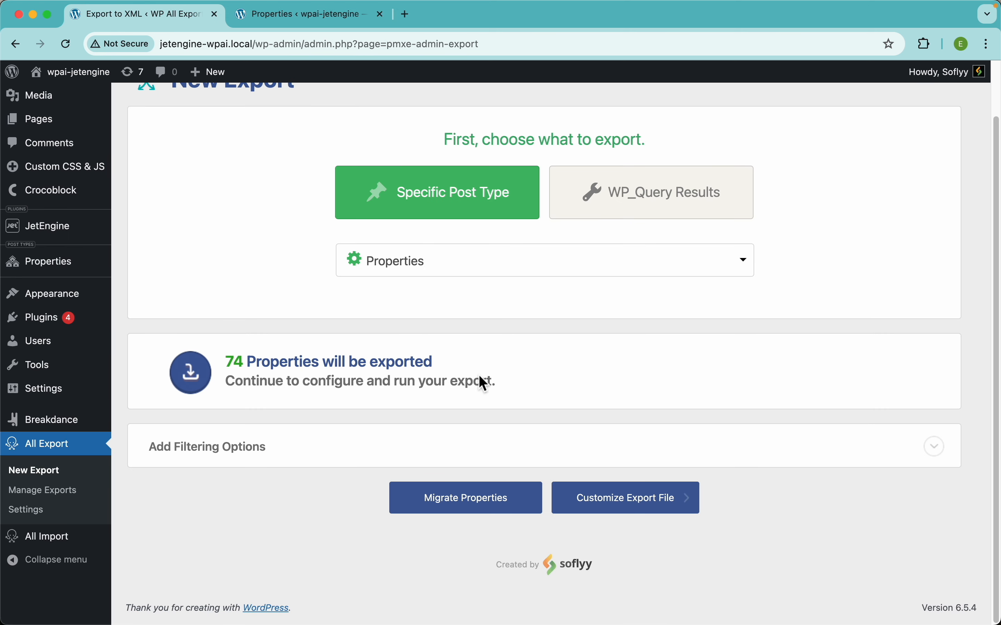
Inspect the elements available for filtering the export, and continue to customizing the export file
click(335, 461)
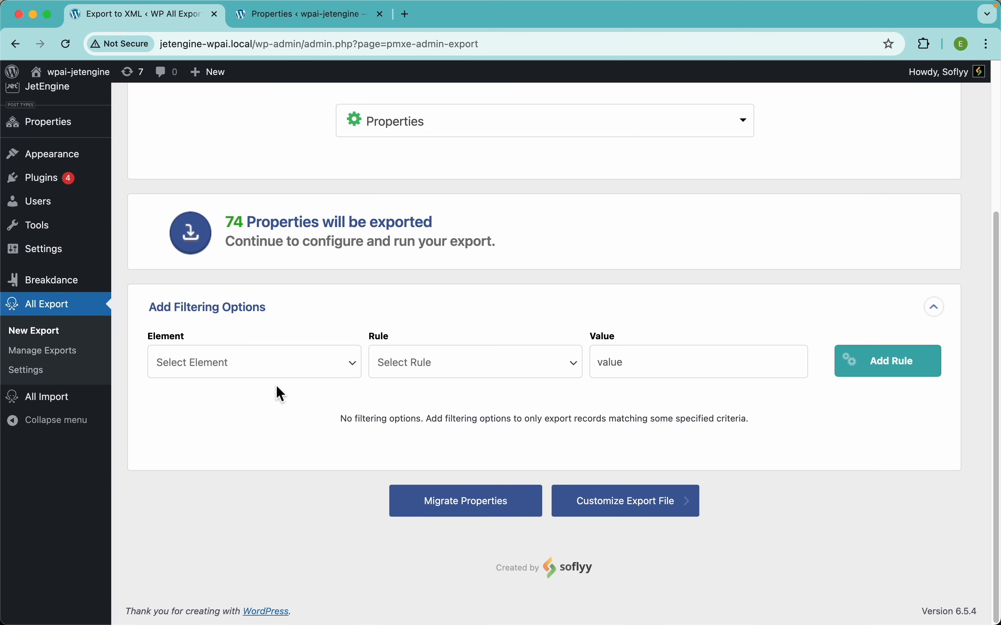
click(322, 374)
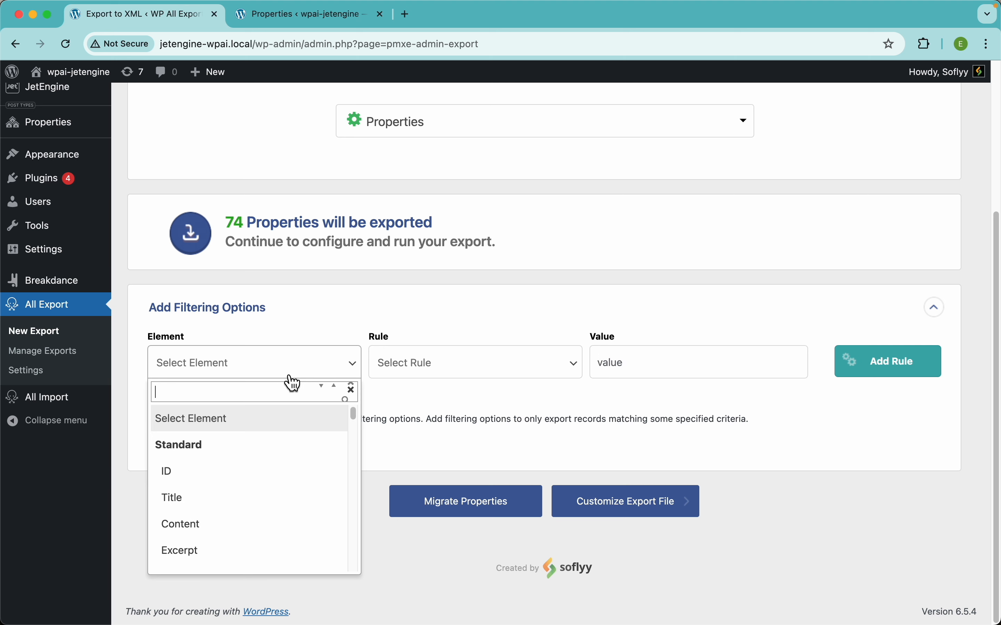
click(335, 370)
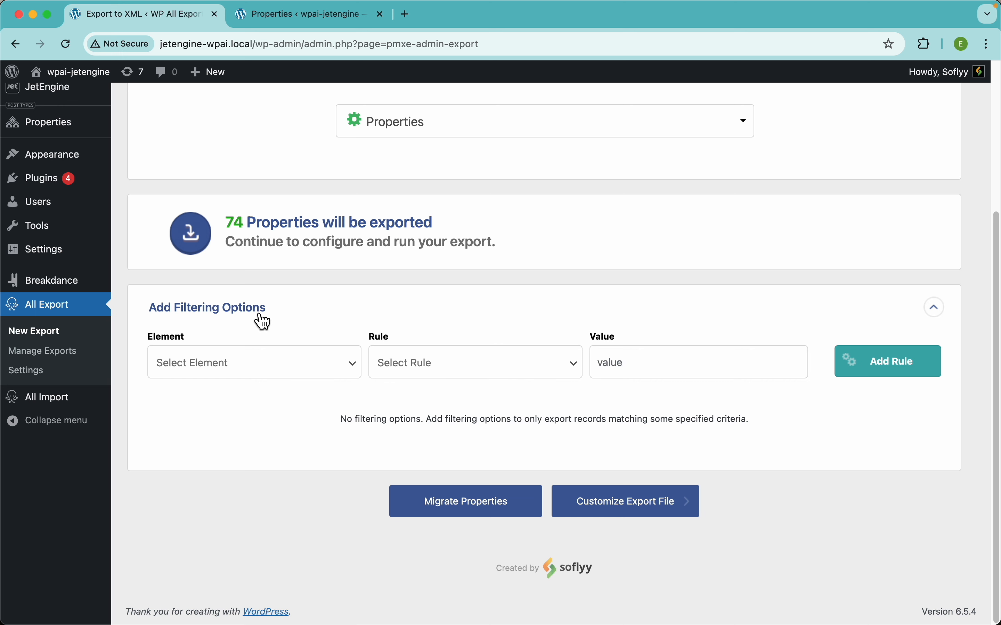
click(286, 318)
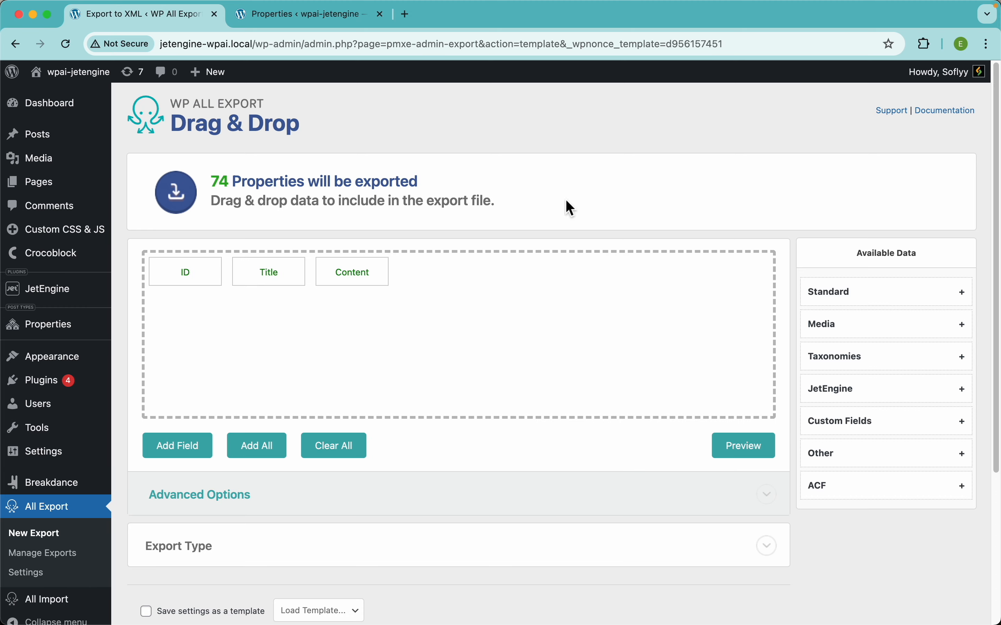
Preview the export of the first 10 properties with the ID, Title and Content fields, and dismiss the preview
click(744, 449)
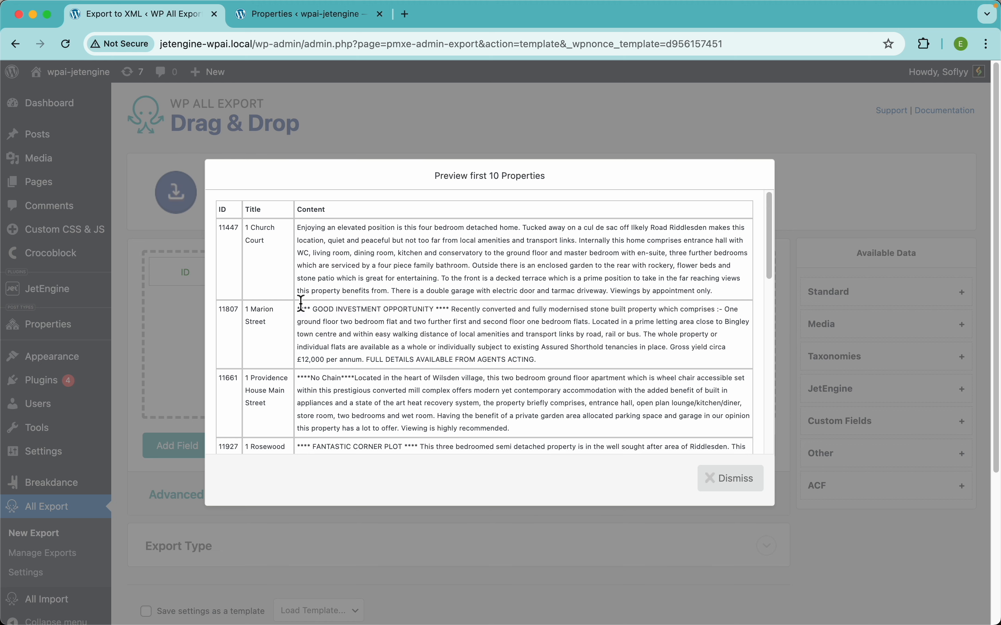
click(453, 141)
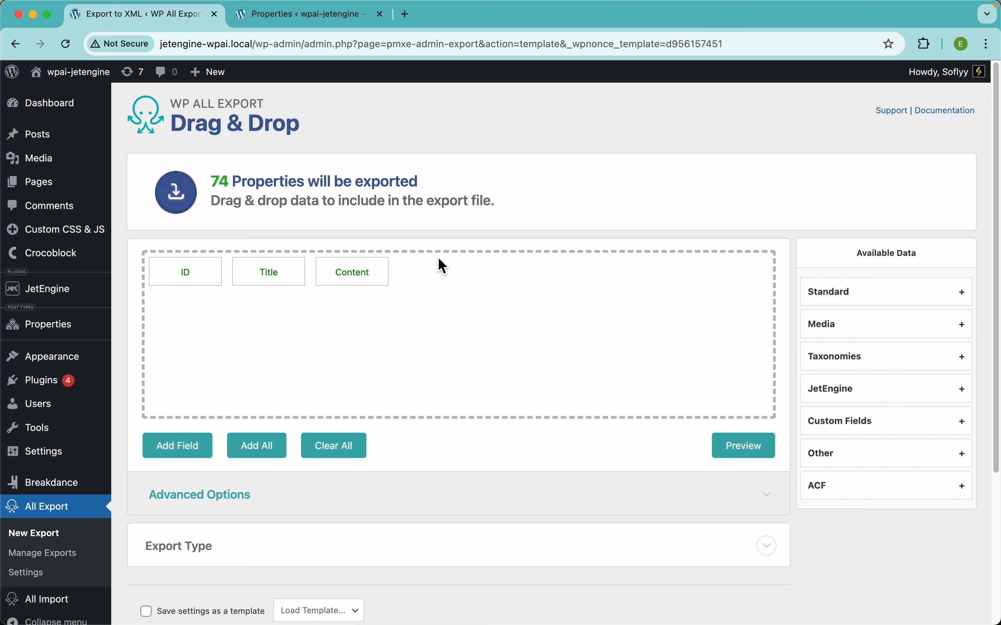
Set the export type to Feed using the Simple XML Feed format
scroll(378, 406, down, 3)
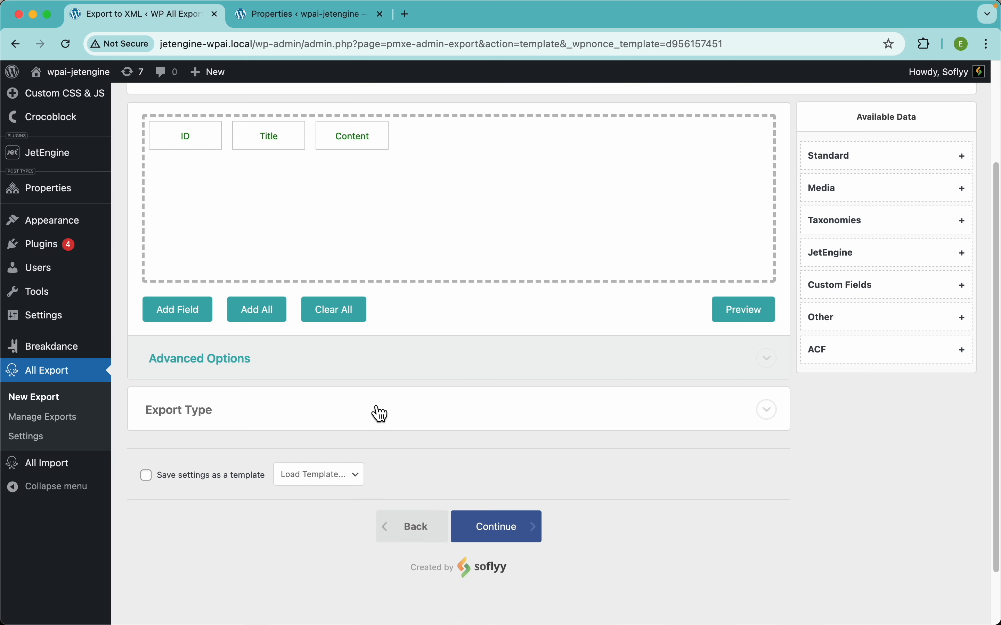
click(166, 411)
click(564, 527)
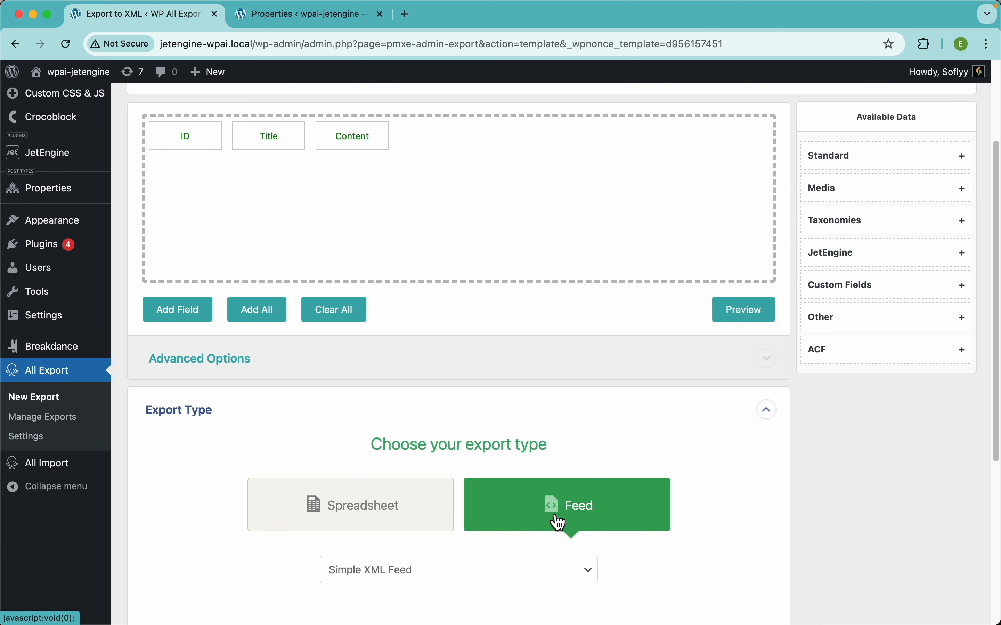
scroll(598, 468, down, 3)
click(508, 468)
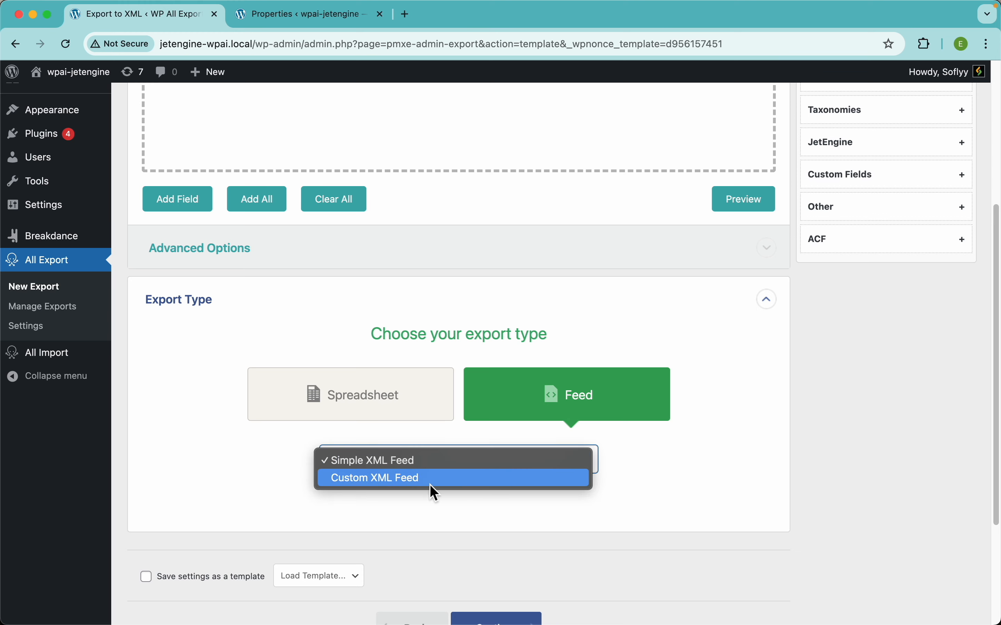
click(721, 409)
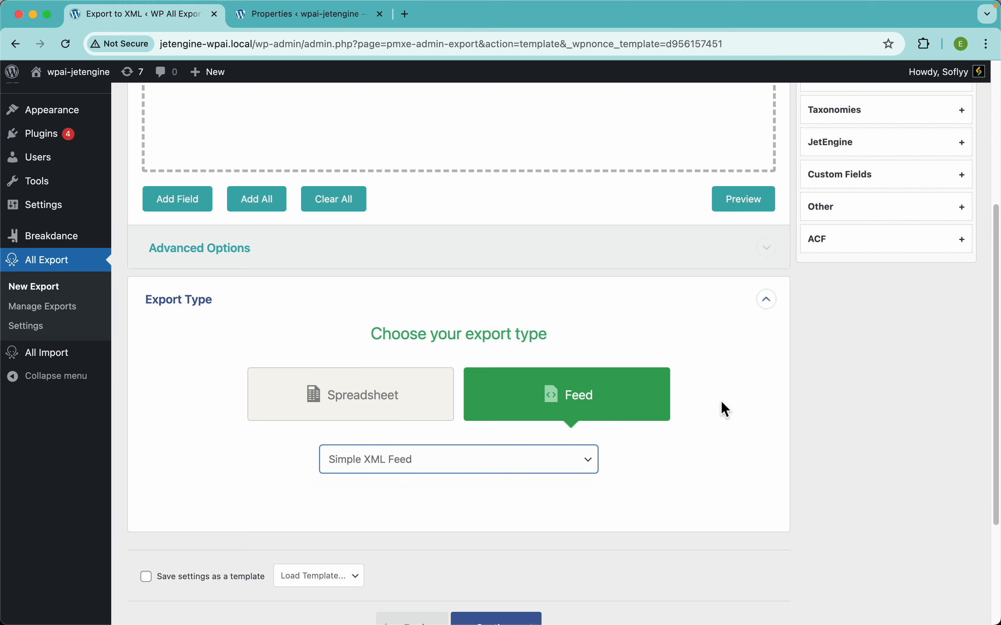
Preview the first 10 properties as a simple XML feed and dismiss the preview
scroll(739, 241, up, 5)
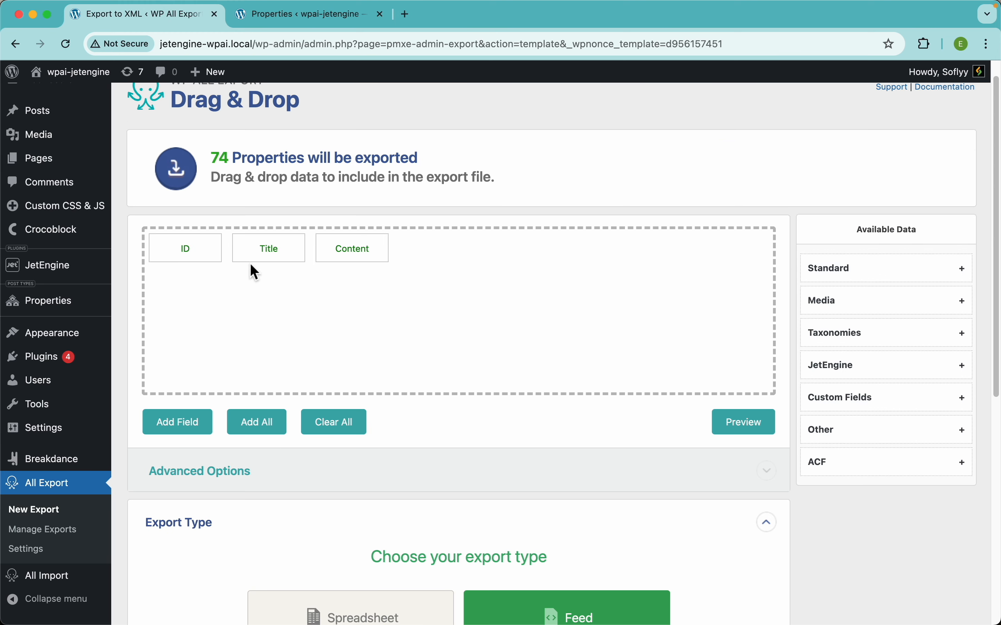
click(744, 426)
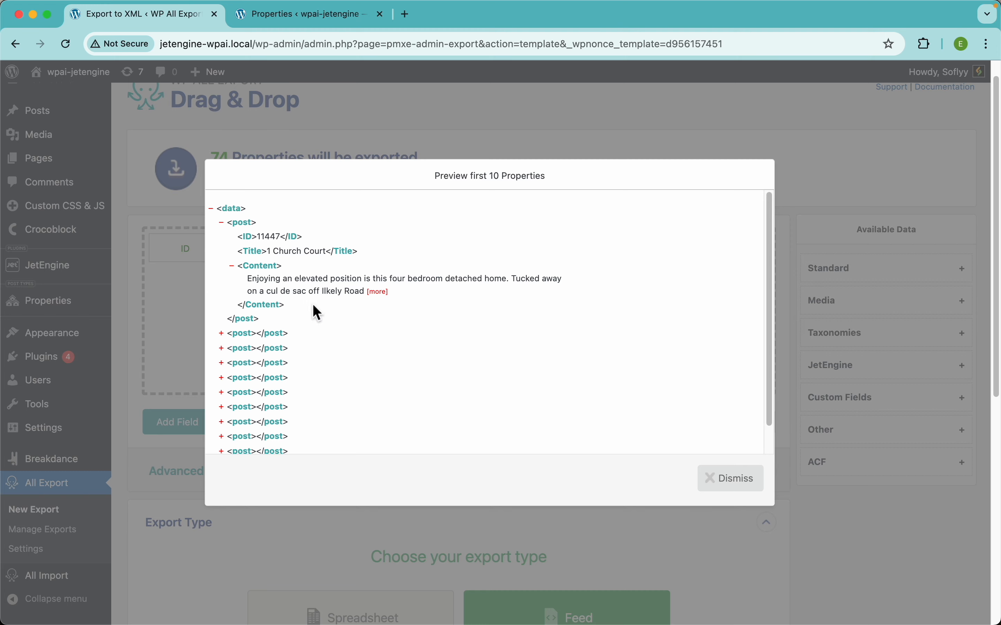
click(431, 139)
Change the feed format to Custom XML Feed
scroll(463, 372, down, 6)
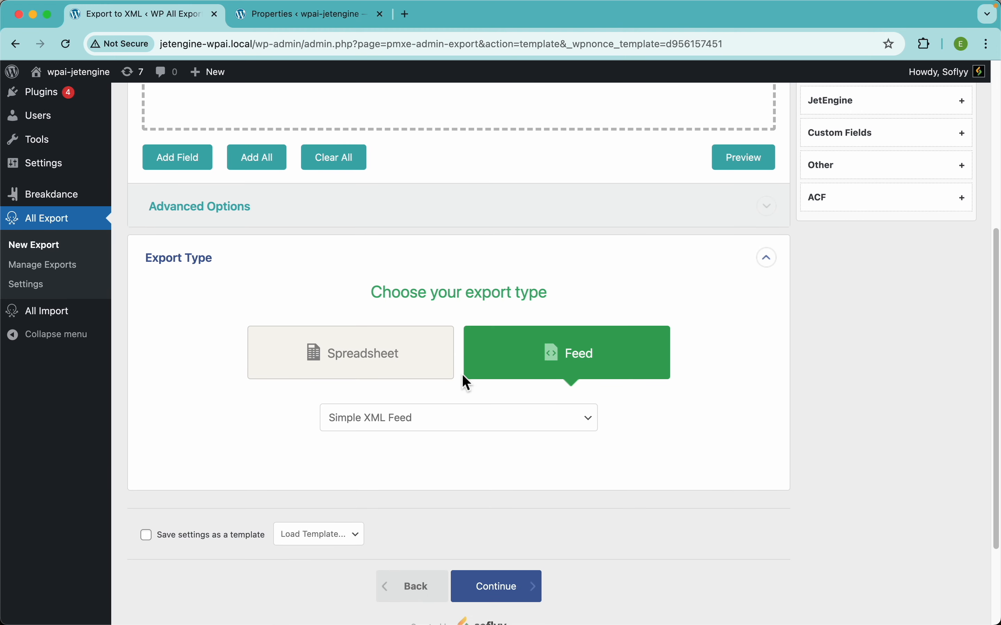
click(426, 422)
click(403, 436)
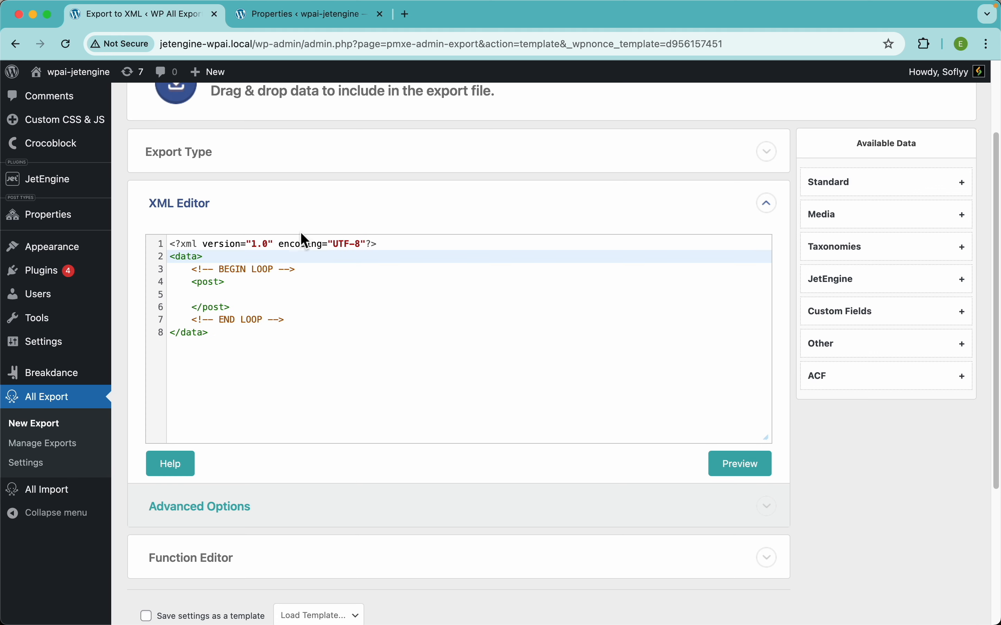
Insert the JetEngine Map Address field inside the post element of the XML template and preview the feed
click(224, 298)
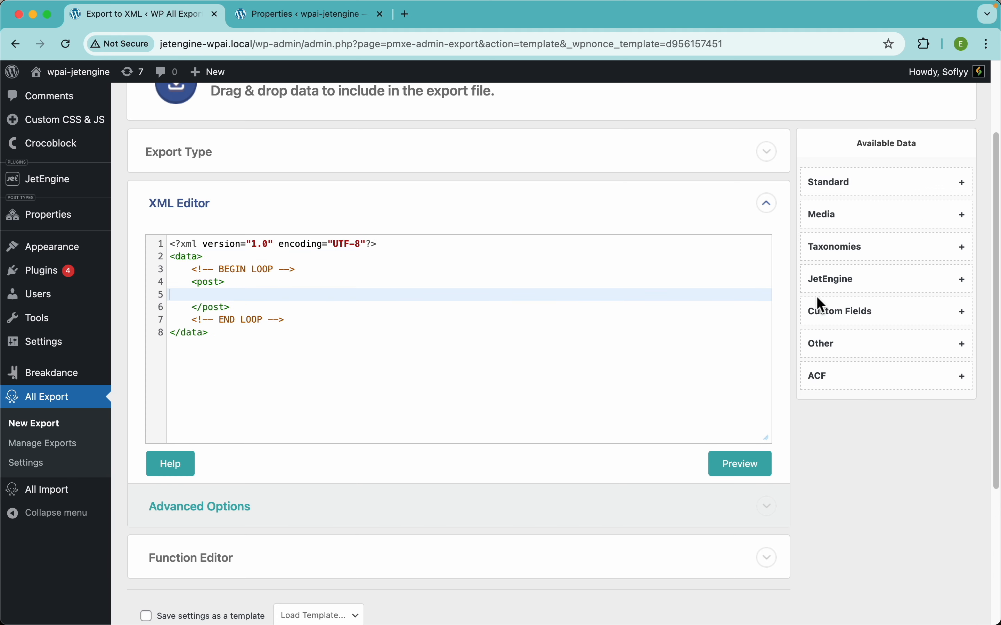
click(855, 290)
drag(846, 345, 246, 314)
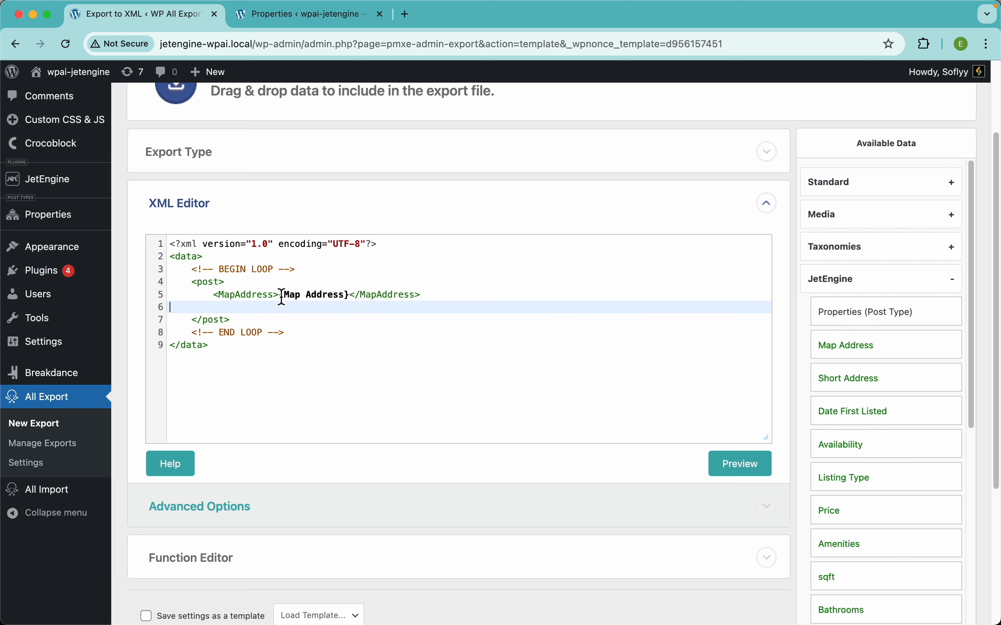
click(746, 466)
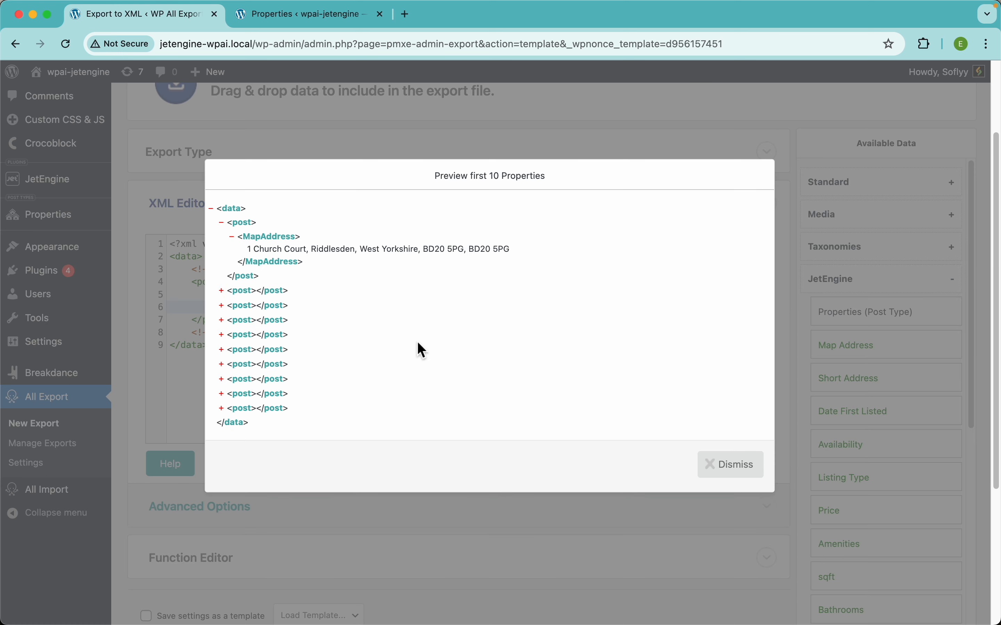
Dismiss the preview and change the feed format back to Simple XML Feed
click(457, 135)
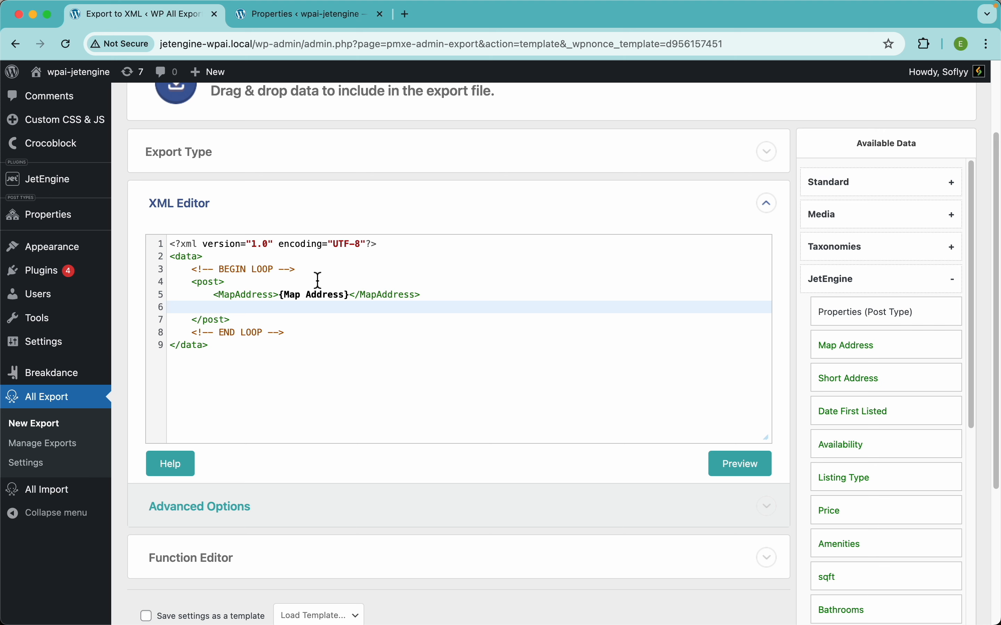
click(357, 264)
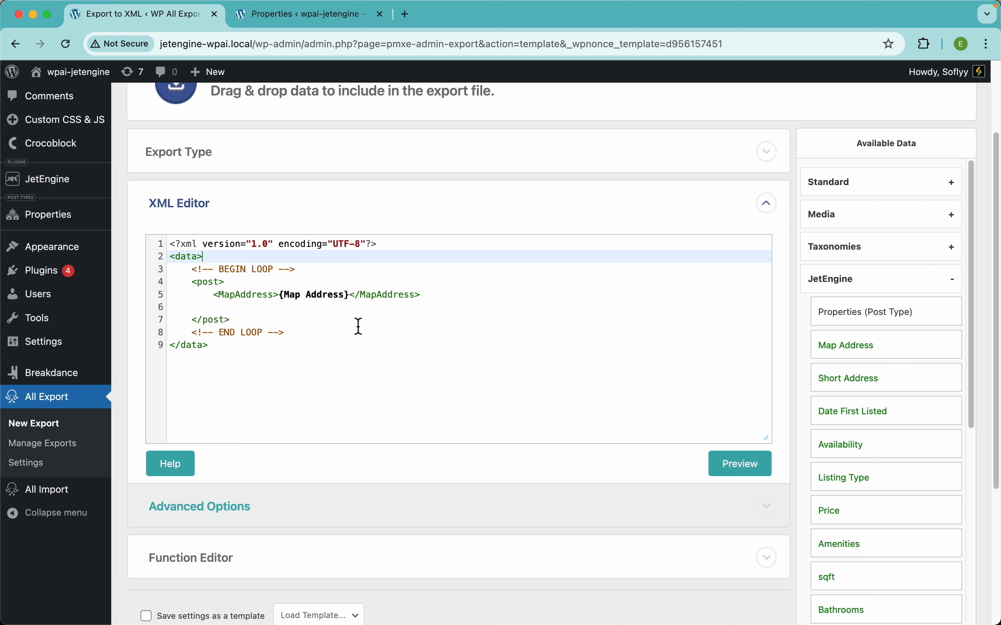
click(357, 159)
click(434, 321)
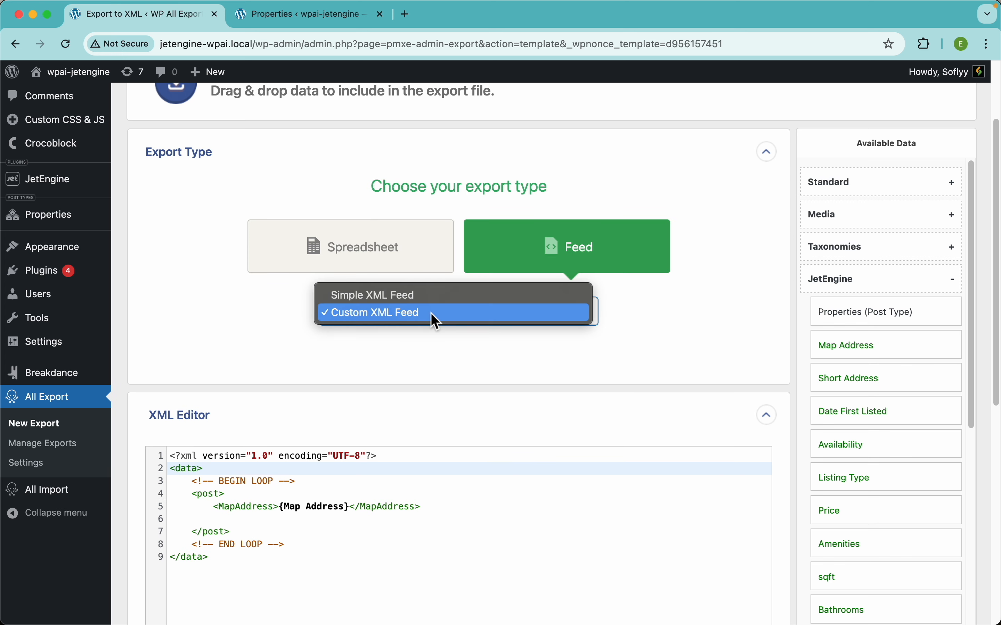
click(366, 295)
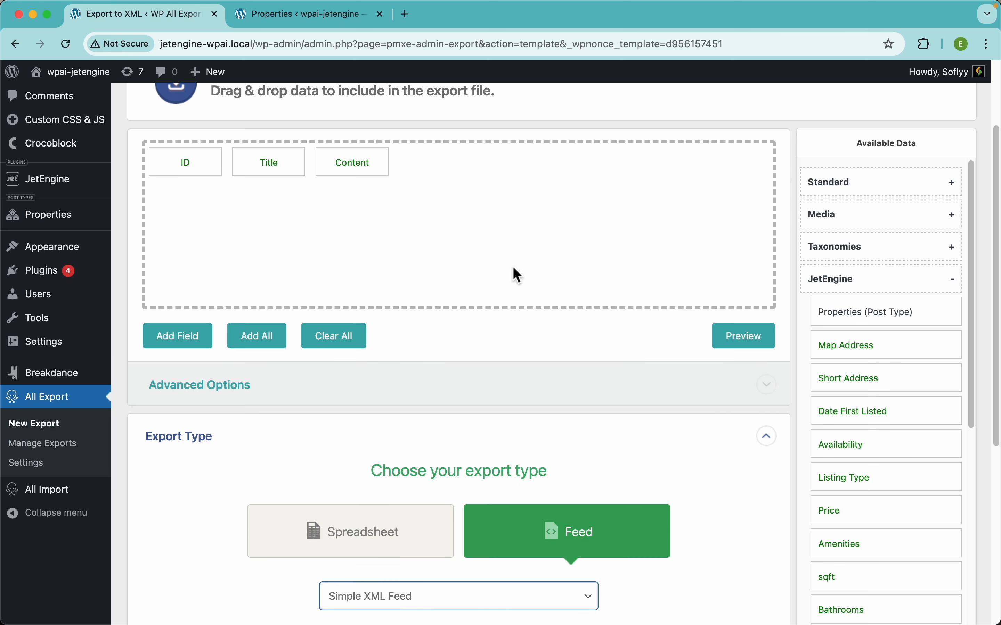
Remove the ID field from the export, preview the feed and dismiss the preview
scroll(513, 267, up, 3)
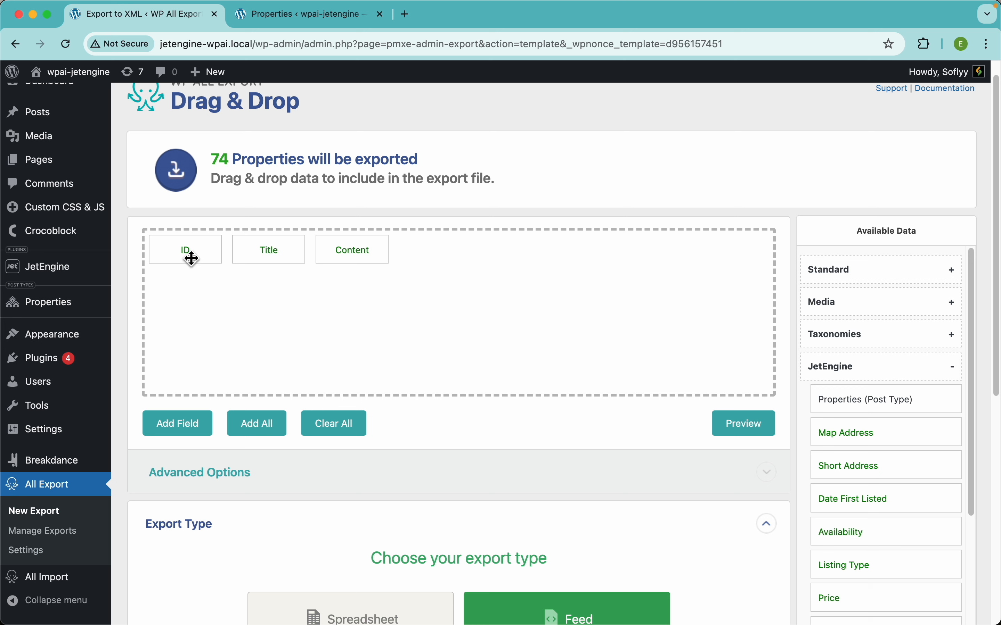
drag(190, 257, 152, 210)
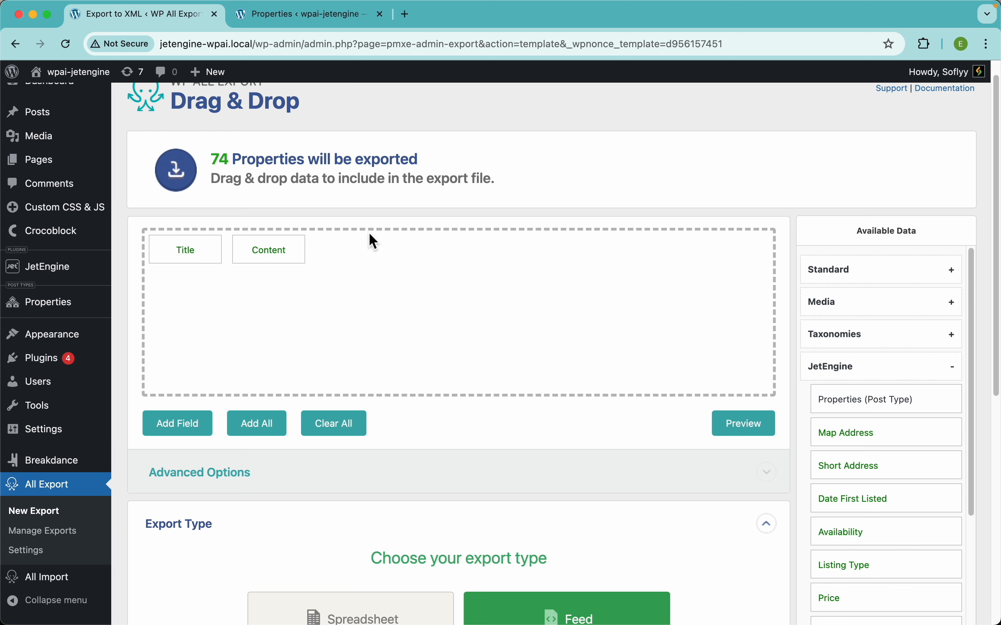
click(740, 424)
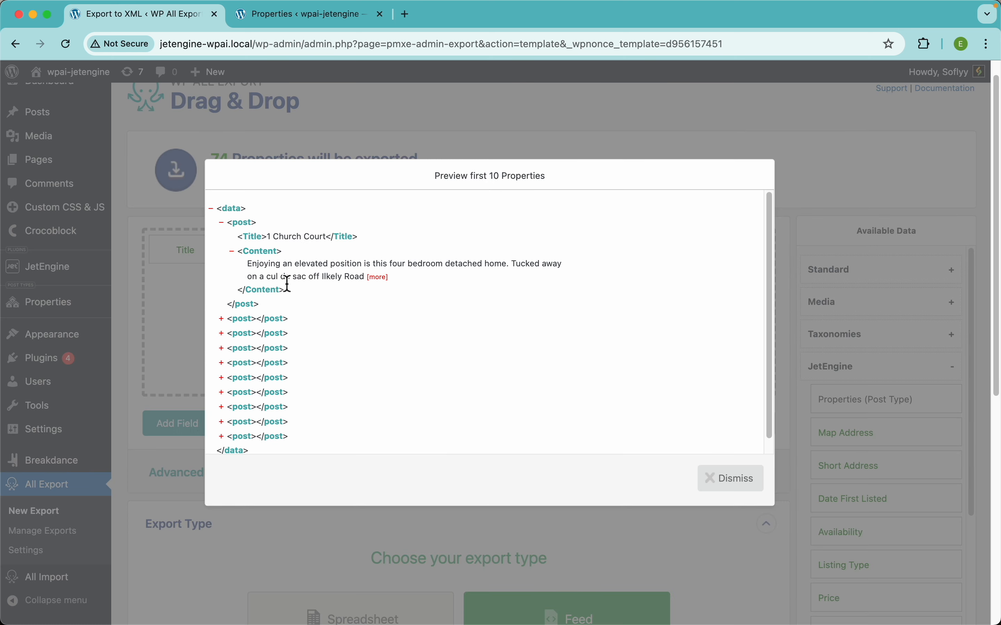
click(407, 129)
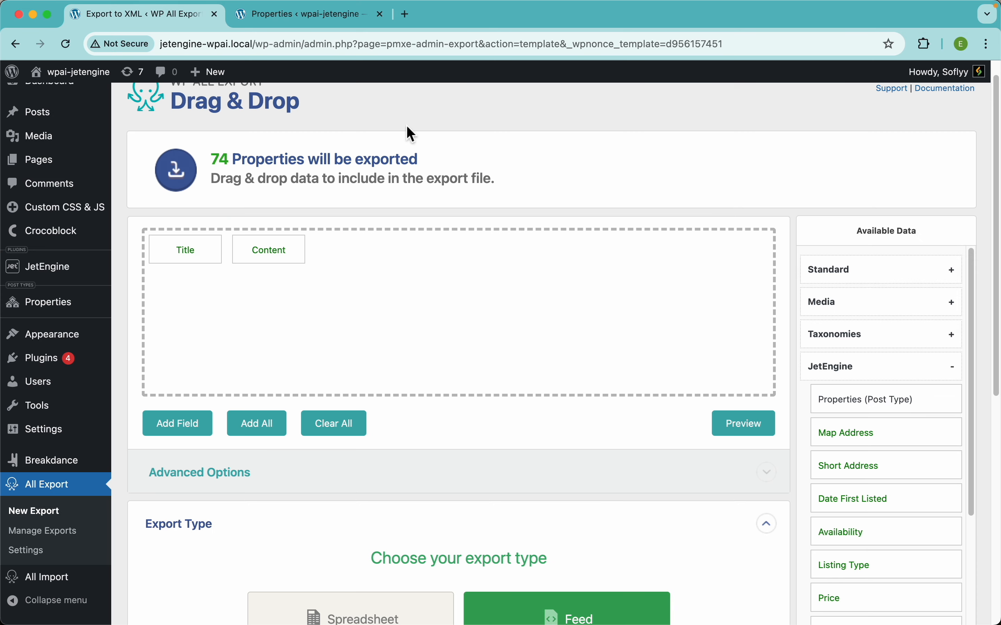
Look through the JetEngine fields available for the export
scroll(875, 414, down, 3)
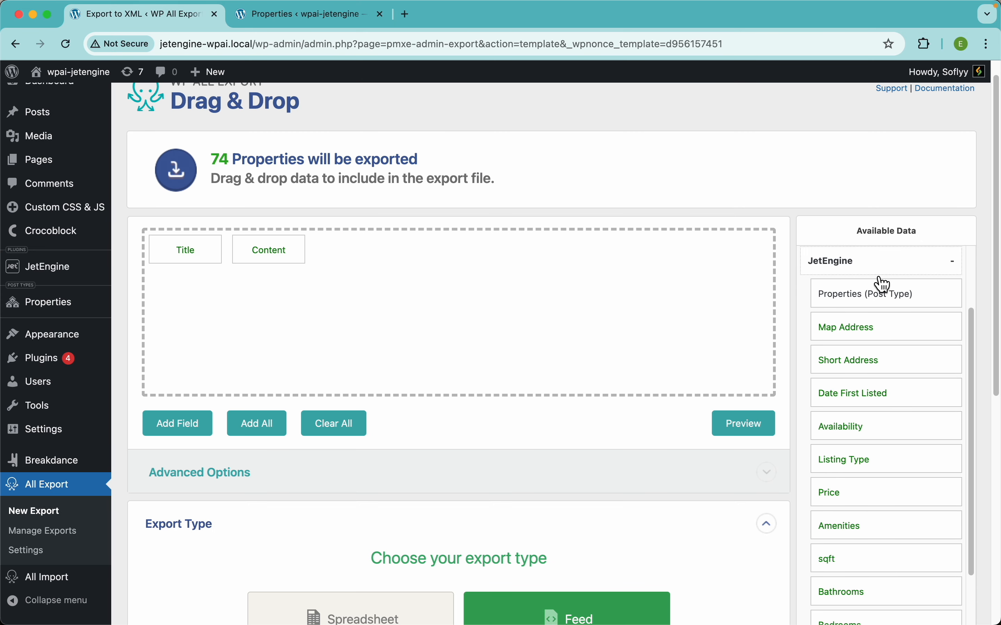
scroll(866, 300, up, 1)
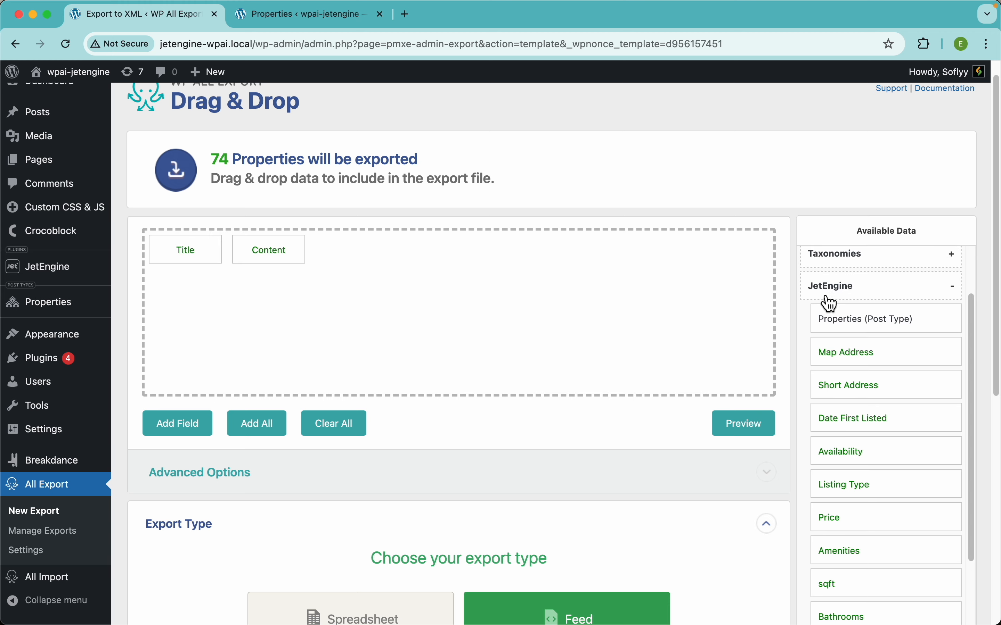
click(871, 295)
click(843, 376)
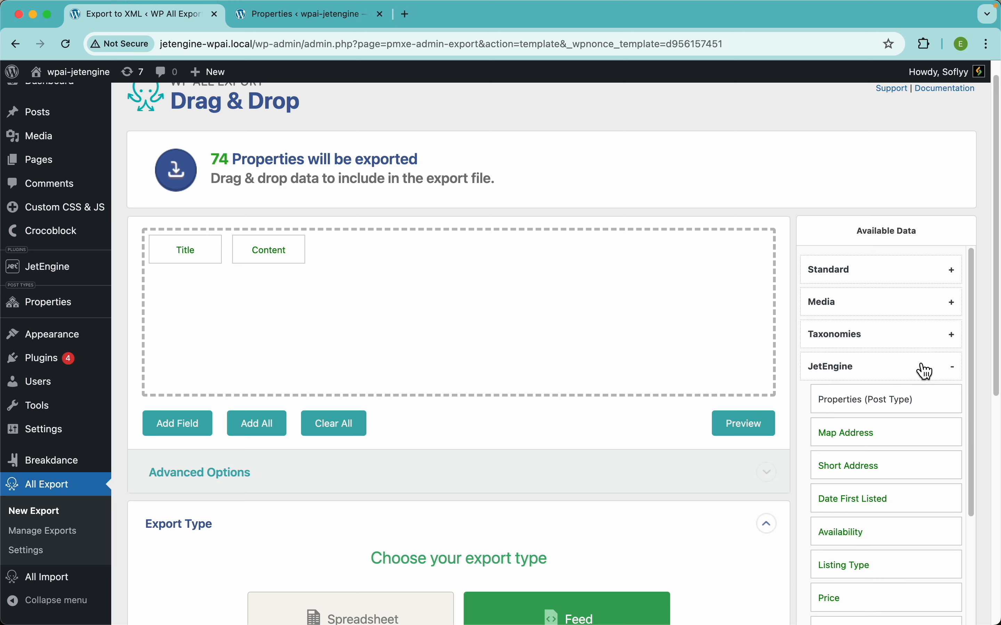
scroll(923, 371, down, 5)
scroll(871, 307, up, 5)
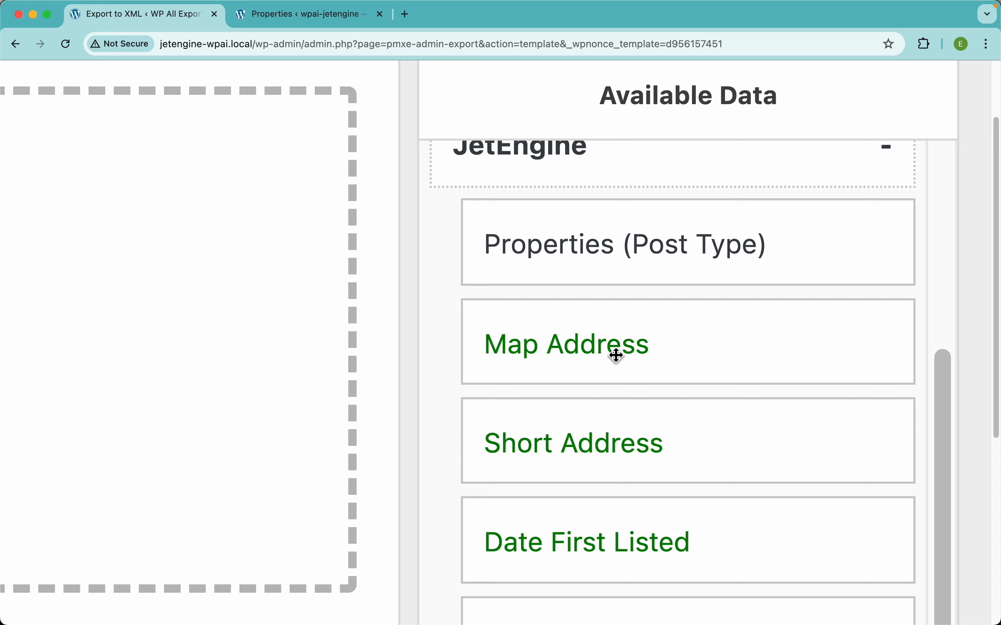
scroll(615, 354, down, 5)
scroll(570, 368, up, 8)
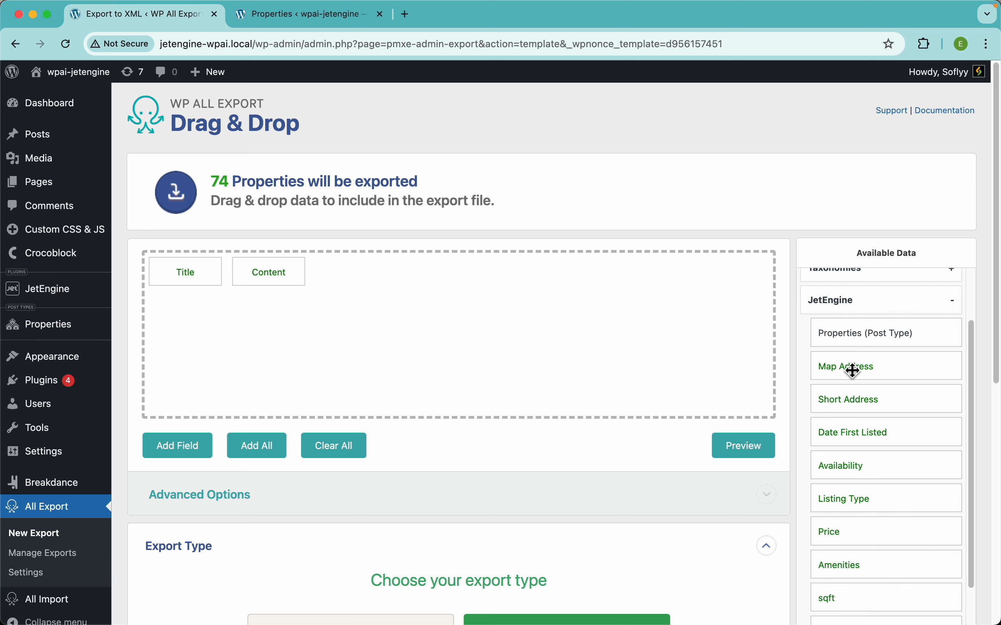
Add the JetEngine Short Address field to the export, preview the feed and take the field out again
drag(858, 403, 381, 265)
click(743, 446)
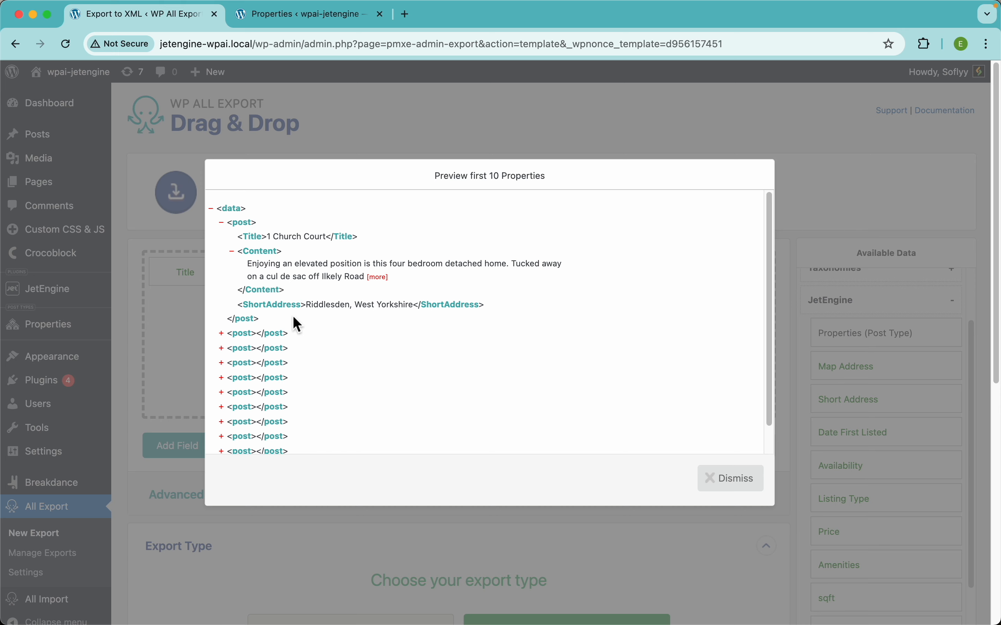
click(561, 126)
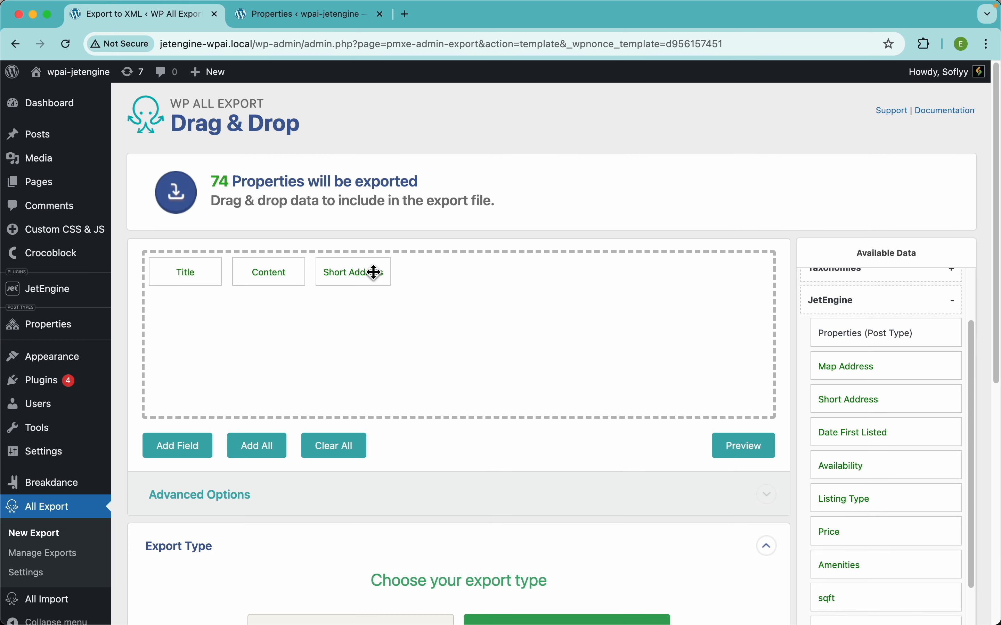
drag(373, 273, 363, 230)
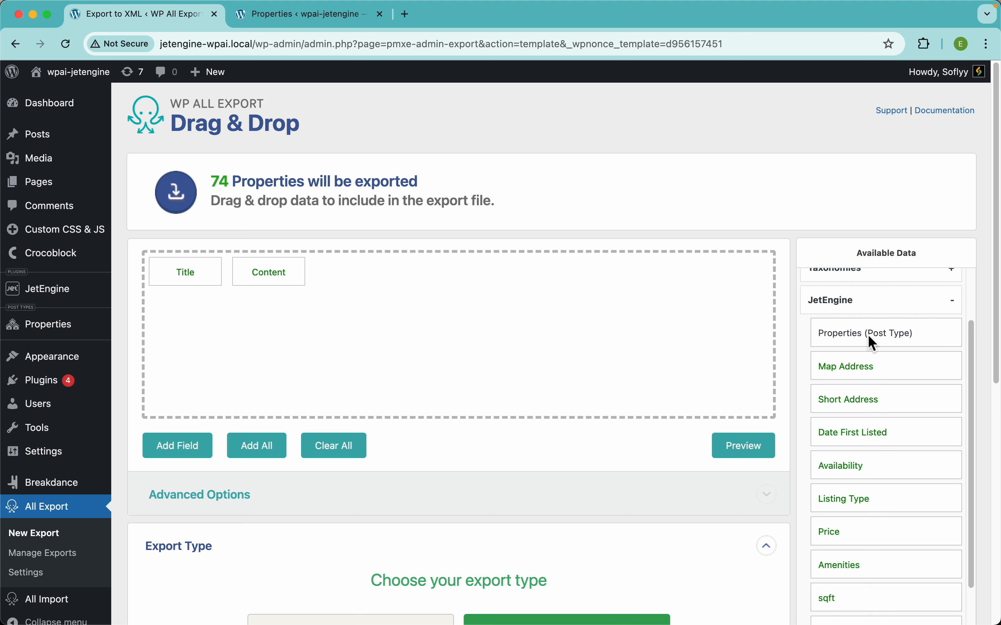
Add all JetEngine Properties (Post Type) fields to the export and rename the Title element to Name
drag(868, 337, 485, 357)
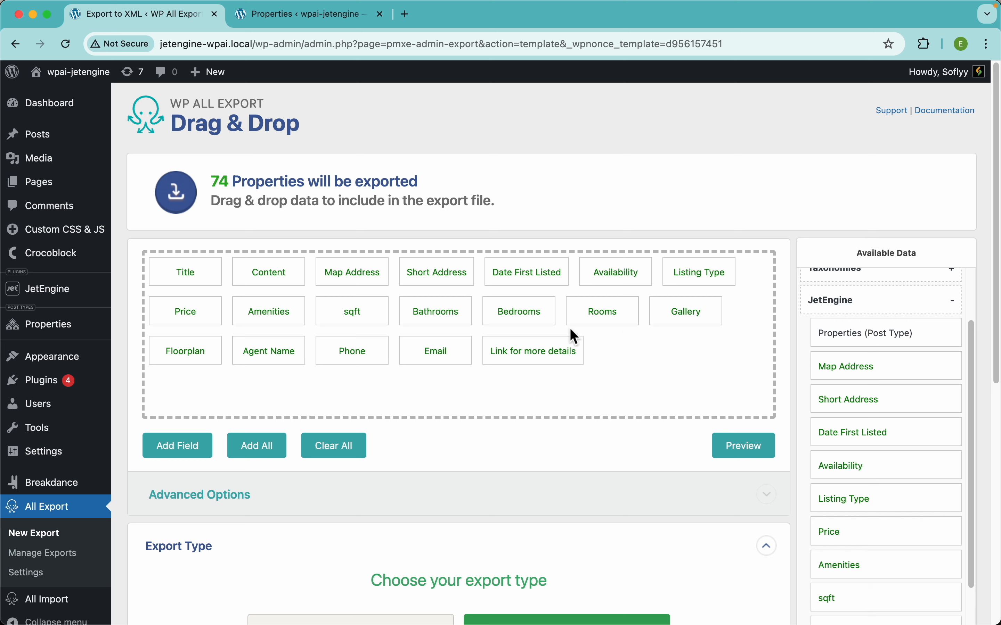
click(194, 281)
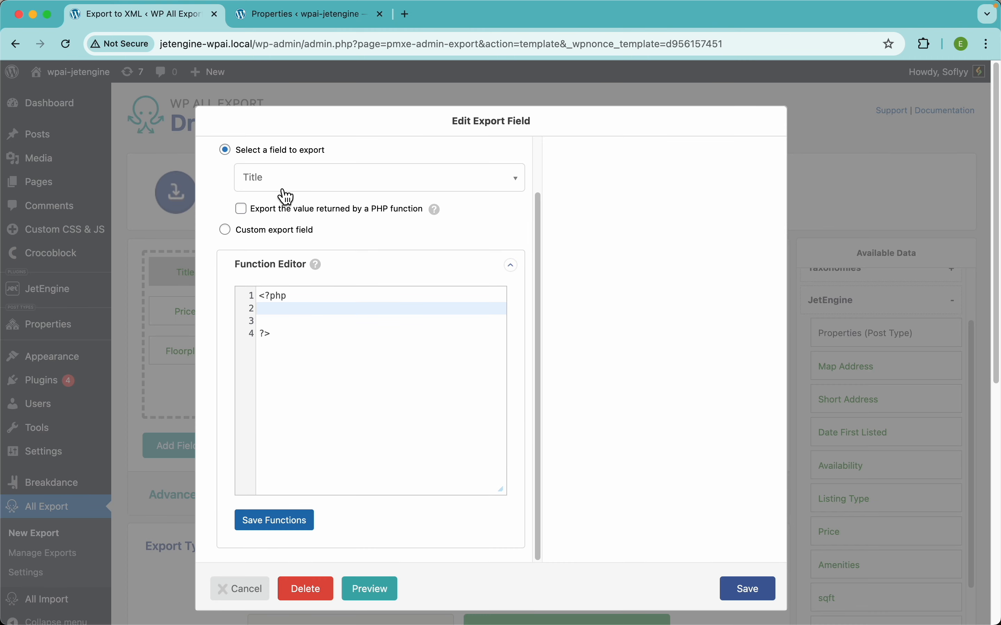
scroll(284, 197, up, 3)
double_click(259, 183)
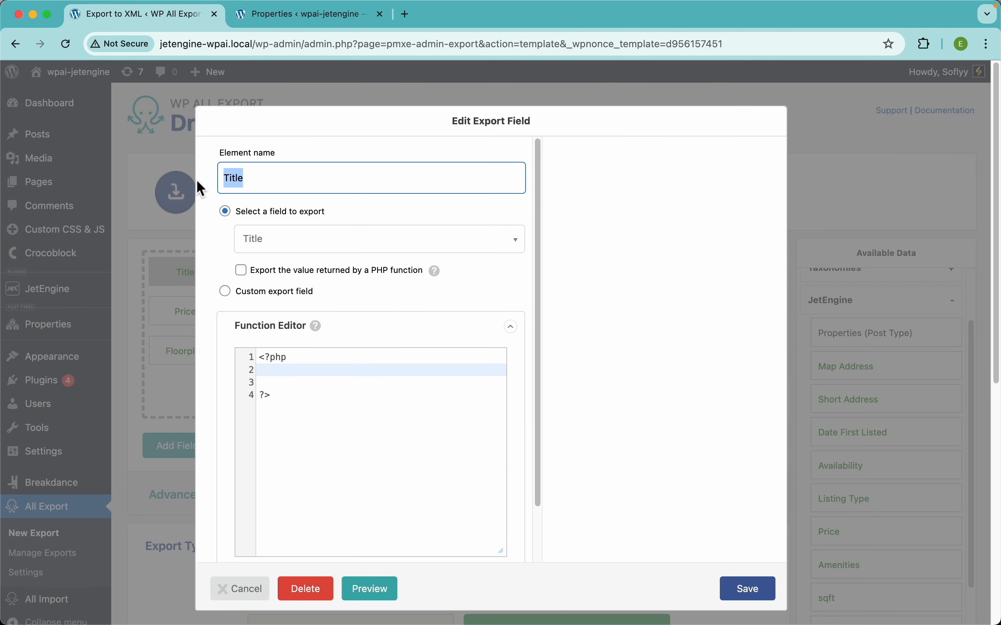
text(Name)
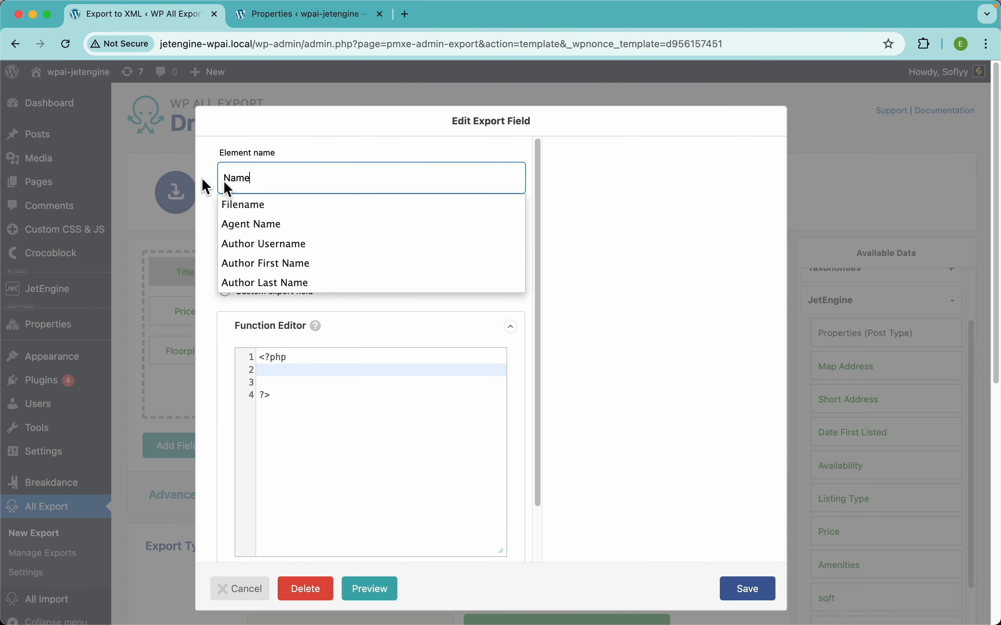
click(659, 447)
click(751, 589)
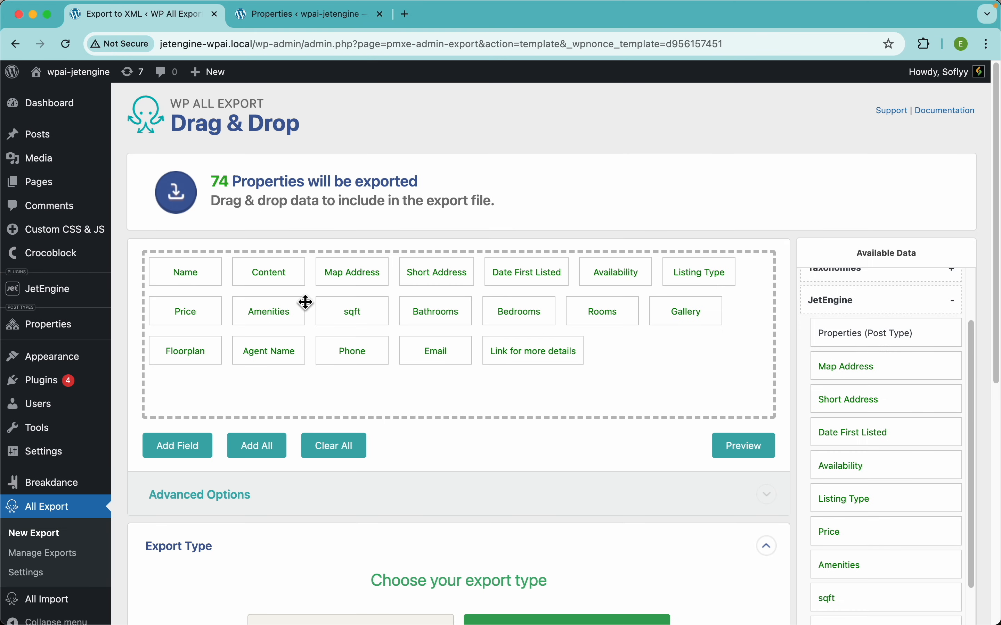
Rename the Content element to Description, then preview the feed and dismiss the preview
click(285, 278)
click(282, 187)
drag(282, 186, 180, 186)
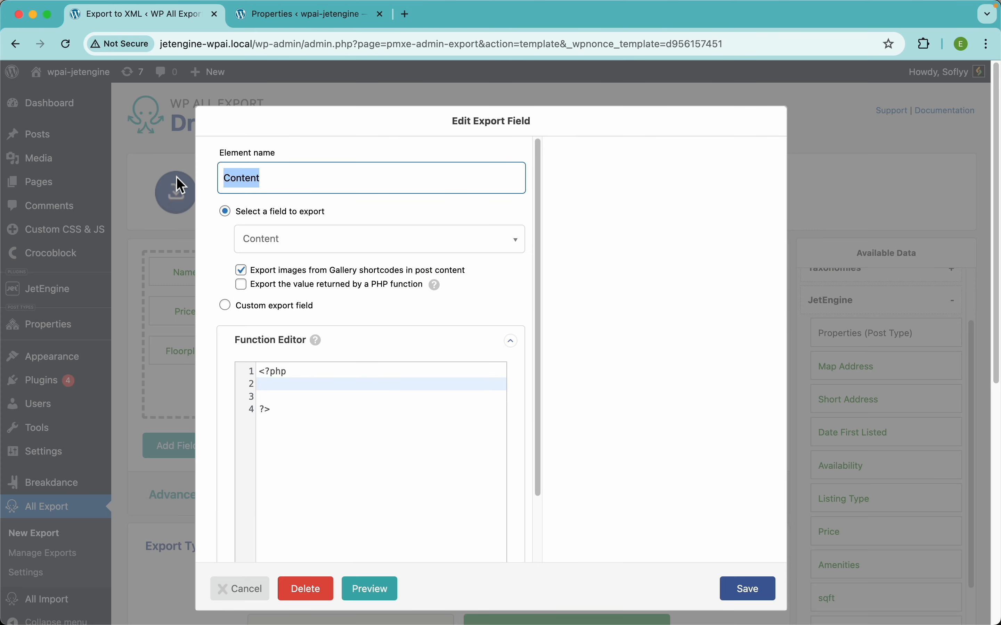
text(D)
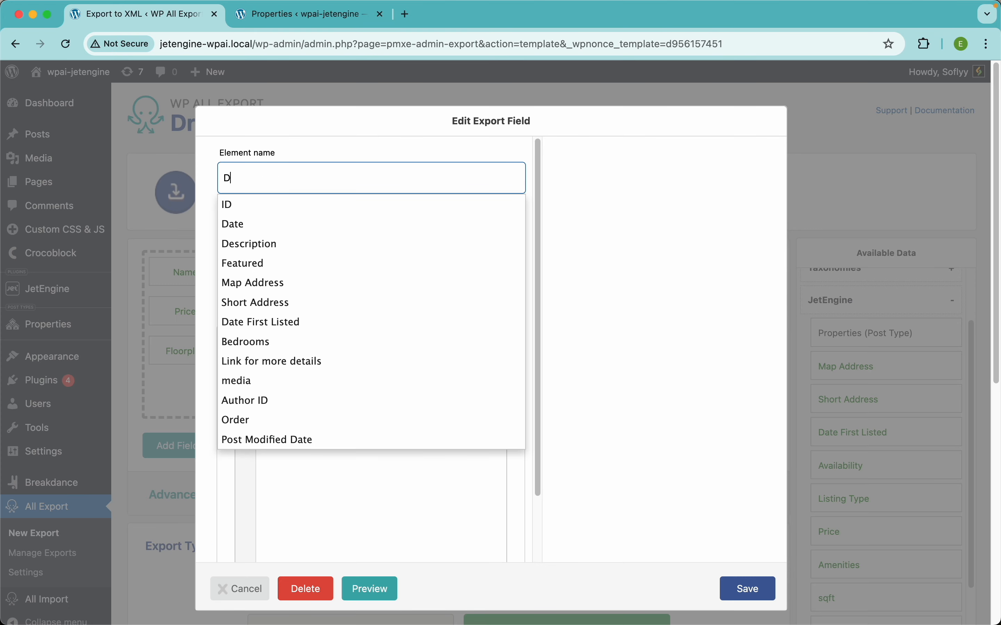
click(273, 245)
click(749, 589)
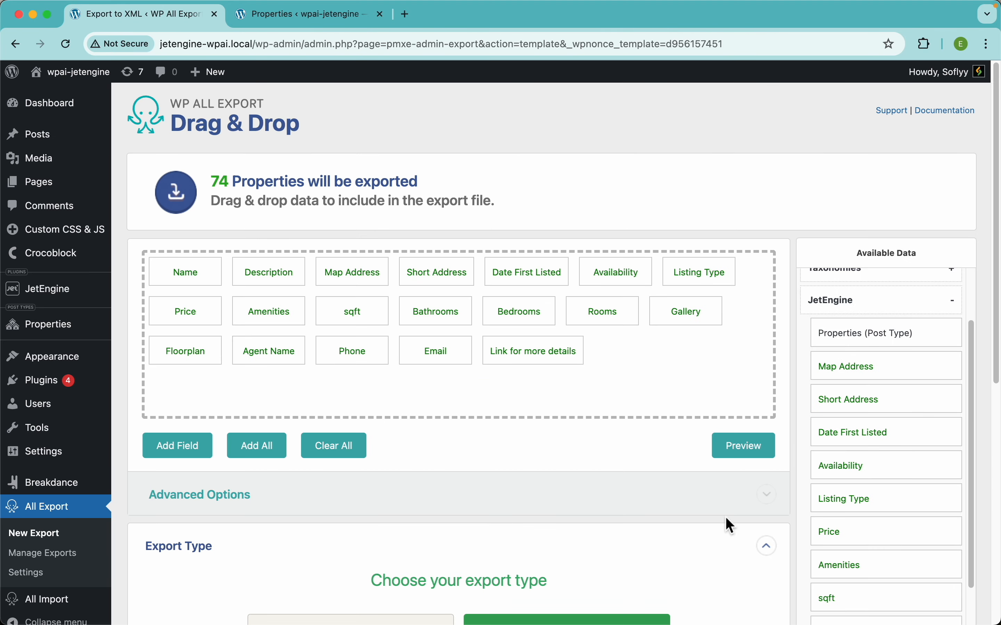
click(747, 455)
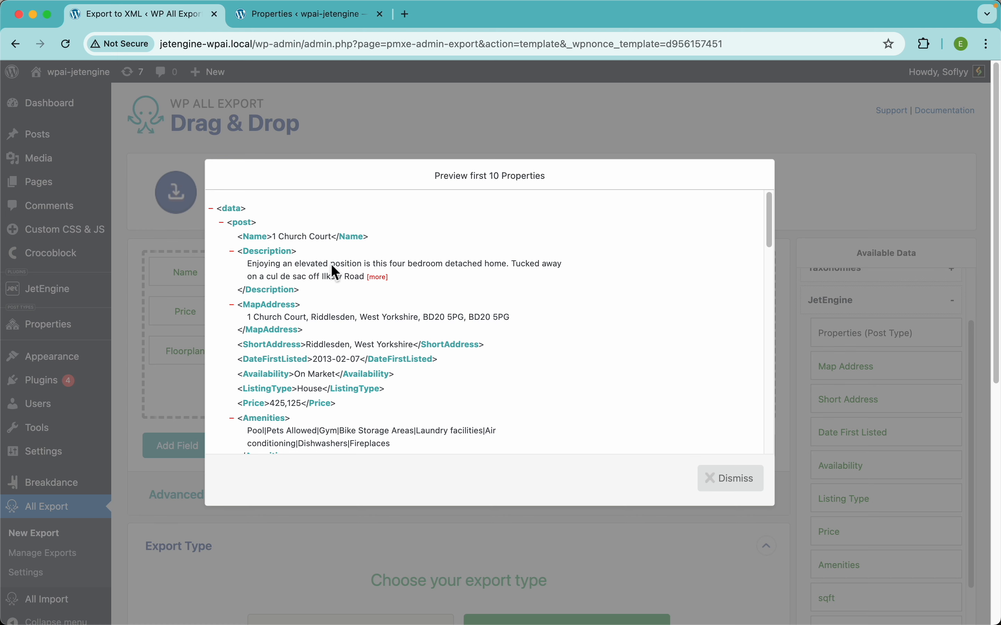
click(384, 129)
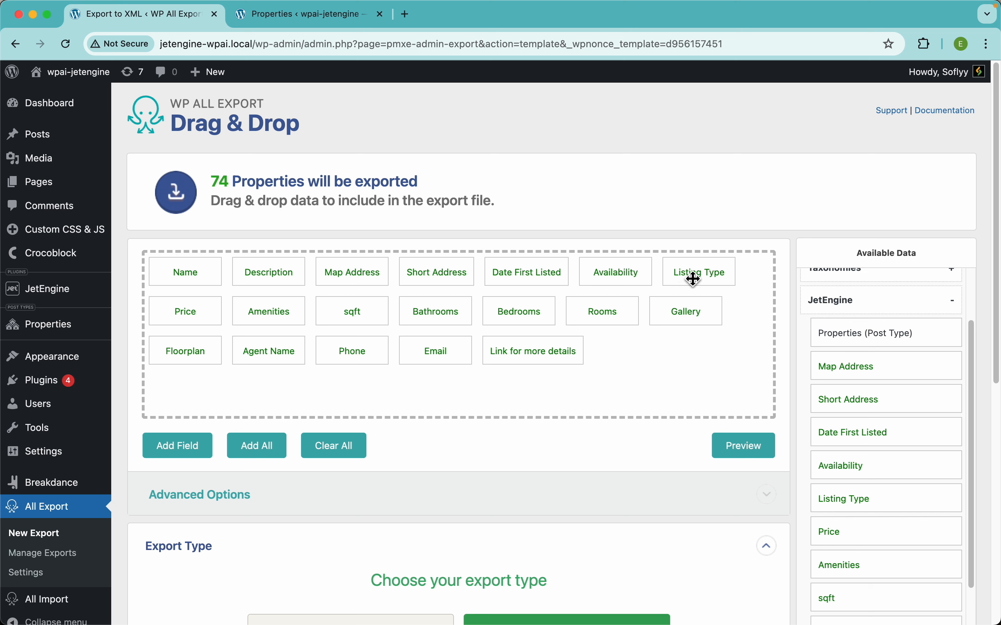
Reorder the export fields so Listing Type, Price, Bedrooms, Bathrooms and Rooms follow directly after Description
drag(694, 279, 348, 282)
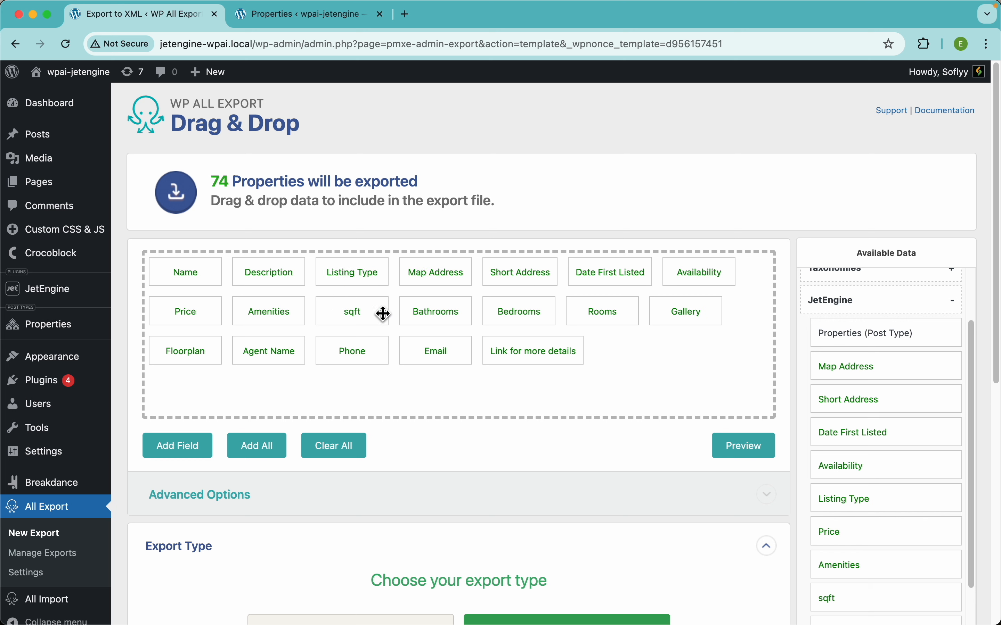
drag(200, 323, 424, 280)
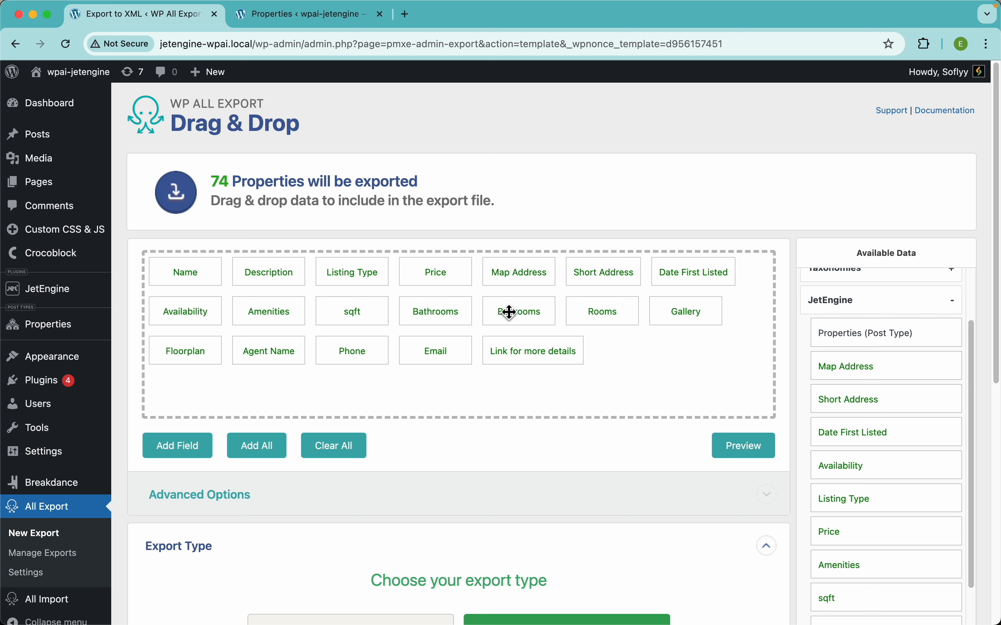
drag(509, 312, 499, 269)
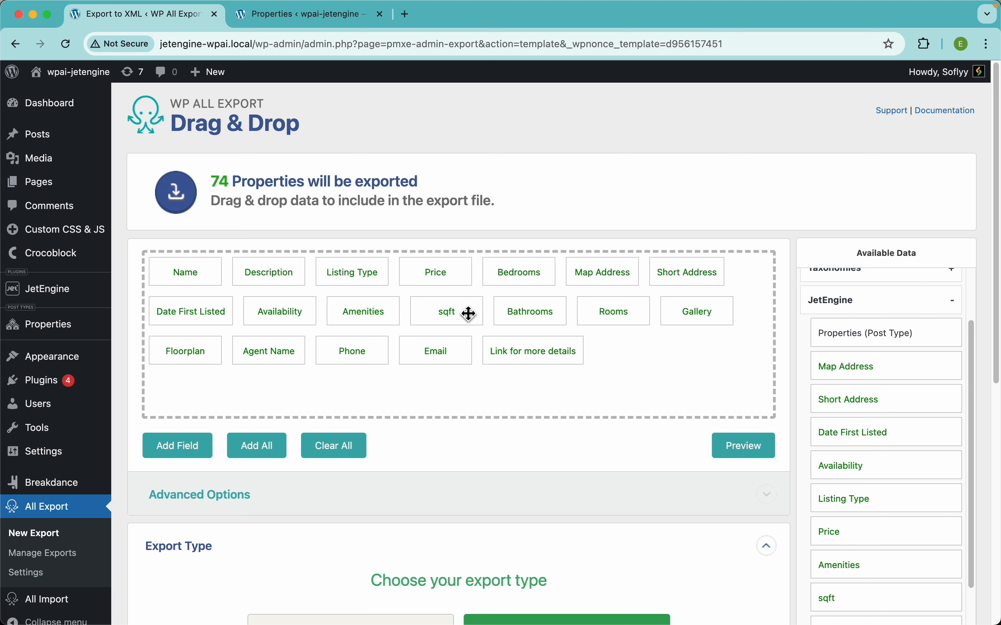
drag(547, 313, 583, 273)
drag(616, 311, 654, 272)
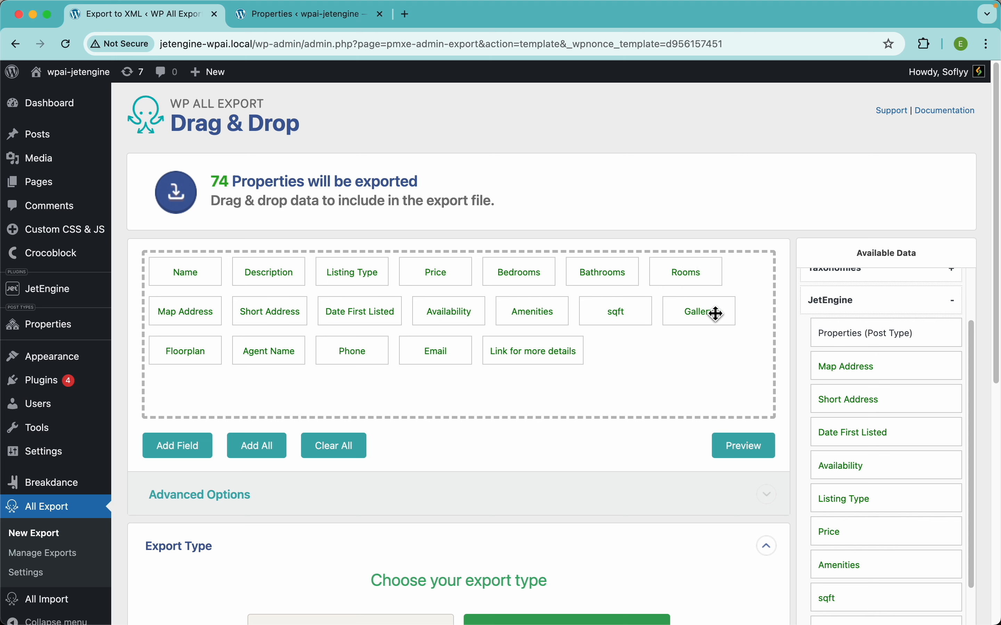
Move Gallery directly after Rooms, and place Amenities and sqft between Price and Bedrooms
drag(716, 314, 187, 312)
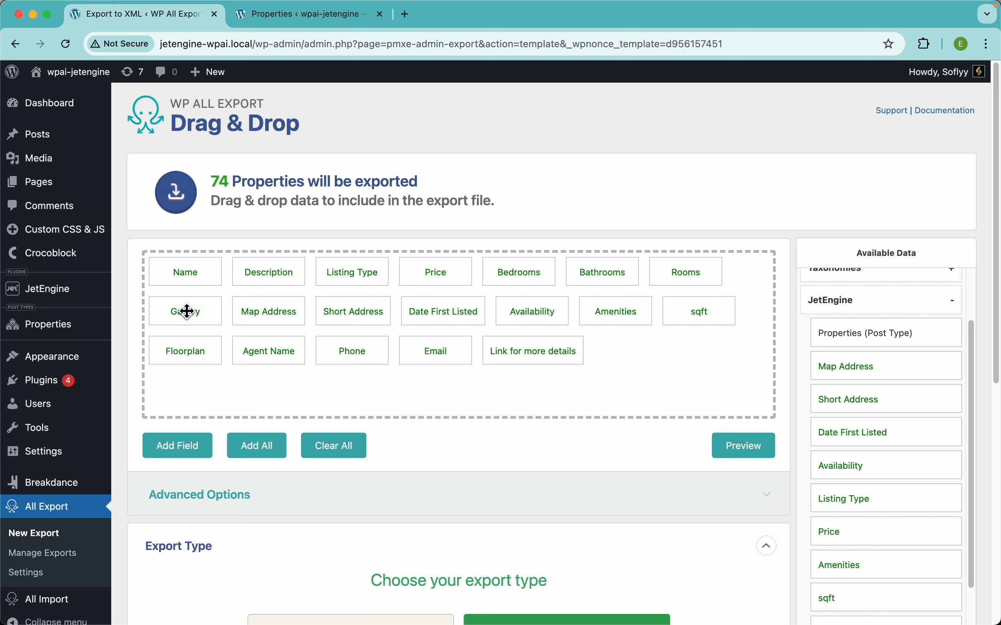
drag(622, 315, 510, 275)
drag(704, 315, 574, 286)
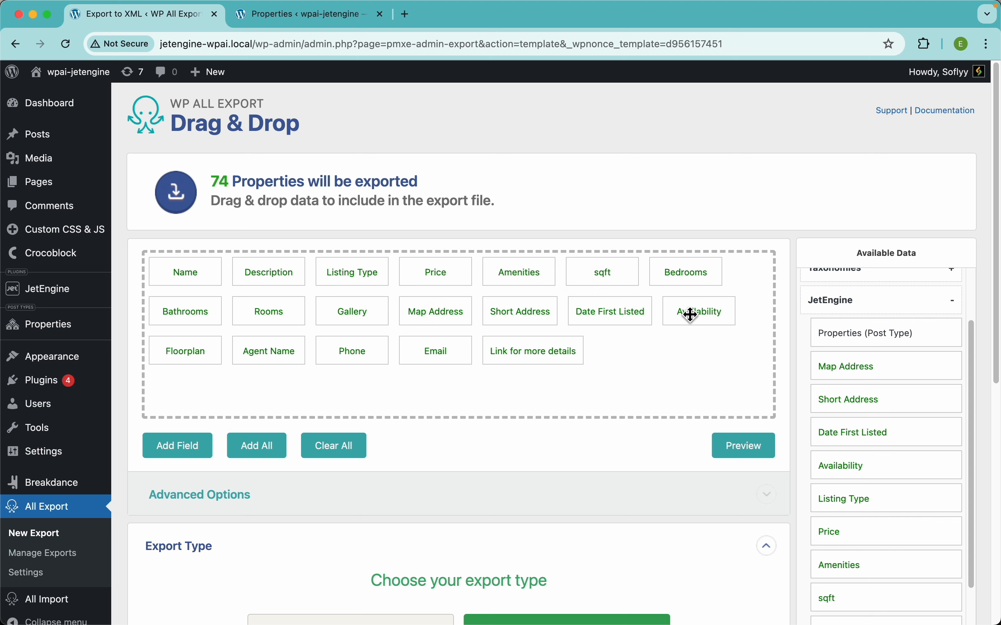
Place Availability before Listing Type and Date First Listed ahead of all other fields, and preview the feed
drag(691, 314, 340, 265)
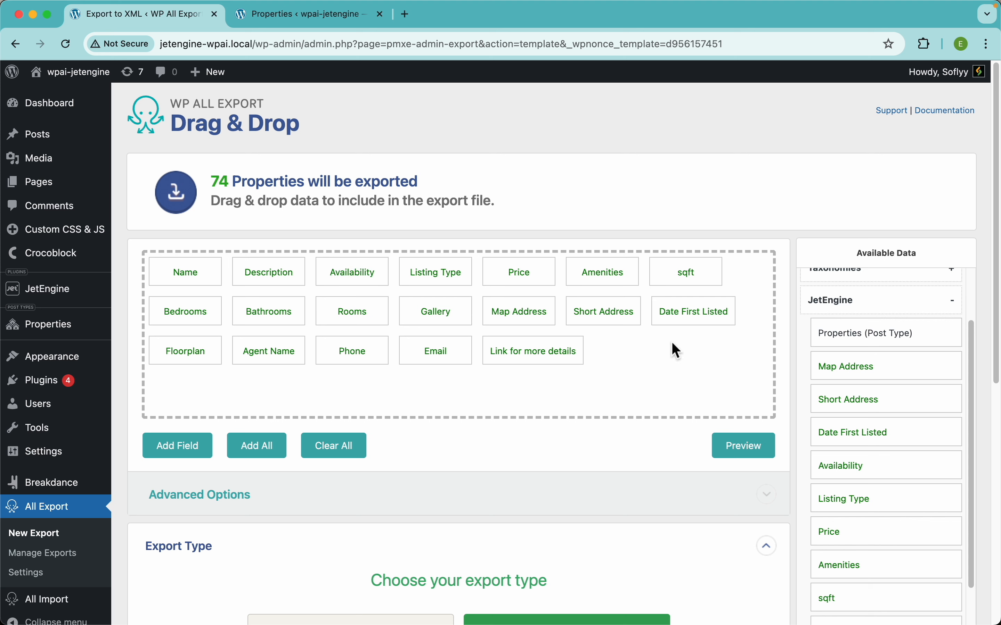
drag(688, 317, 201, 287)
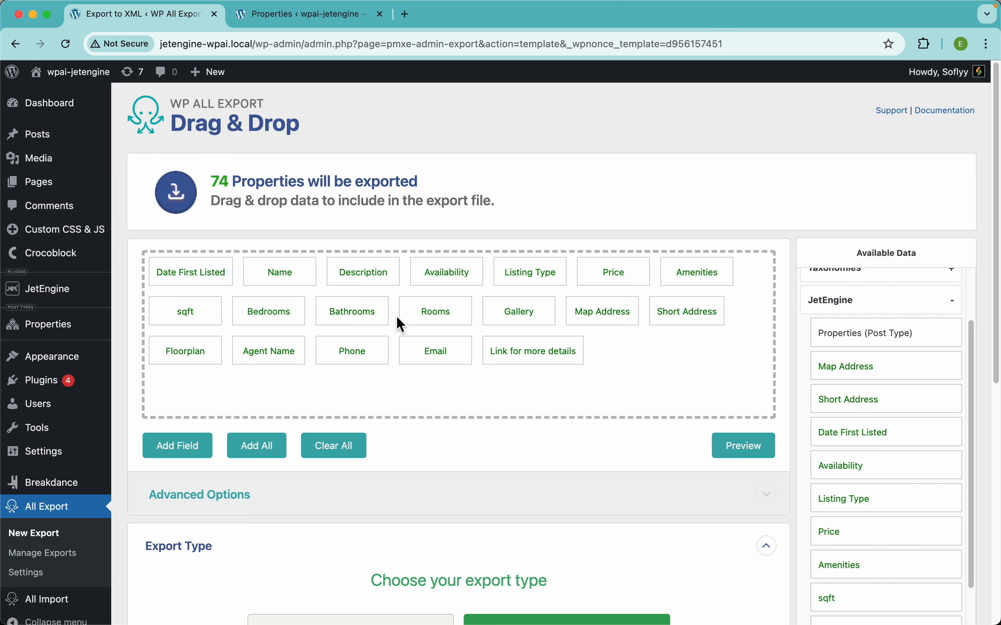
click(750, 453)
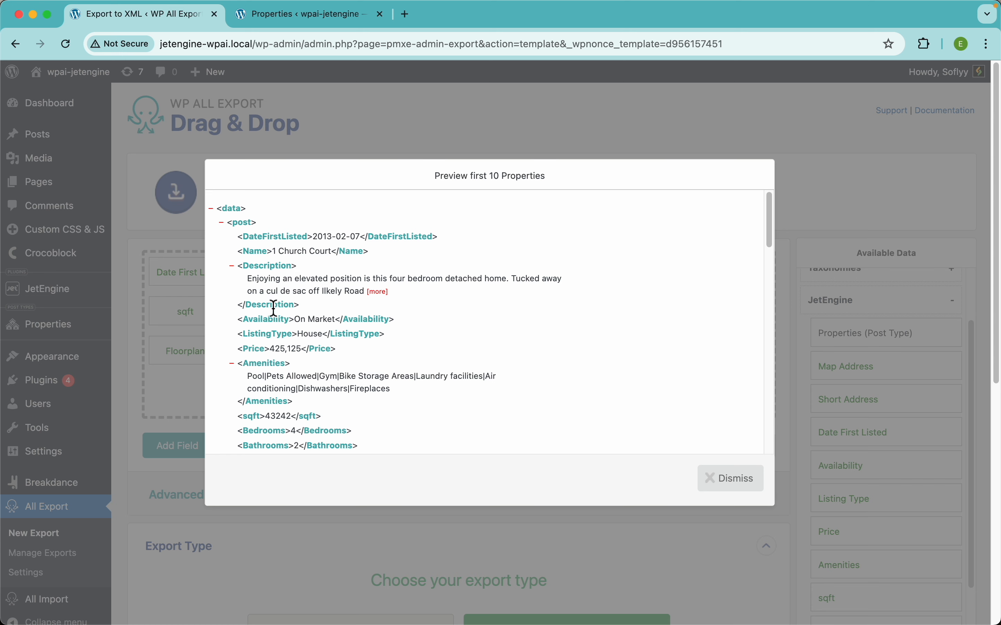
Review the reordered elements in the feed preview from DateFirstListed down to Rooms, and dismiss the preview
scroll(300, 322, down, 3)
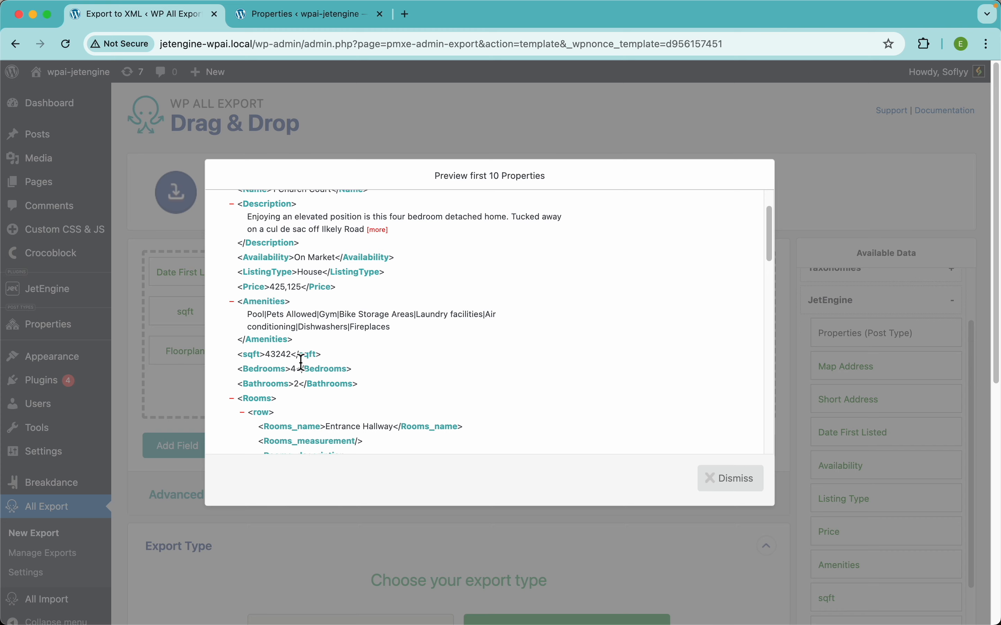
scroll(302, 362, down, 4)
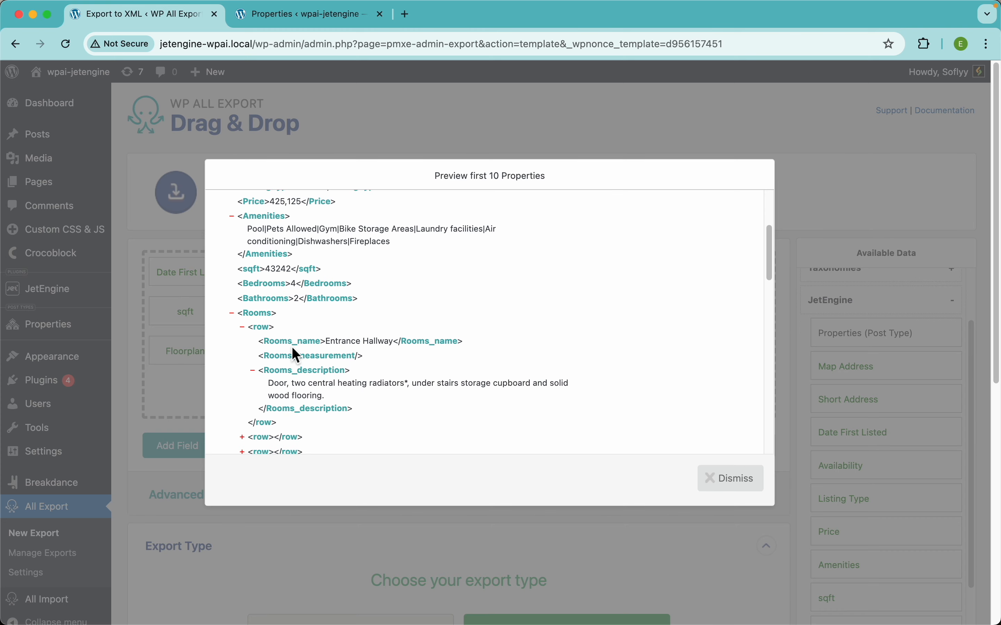
scroll(294, 354, down, 8)
scroll(294, 354, up, 15)
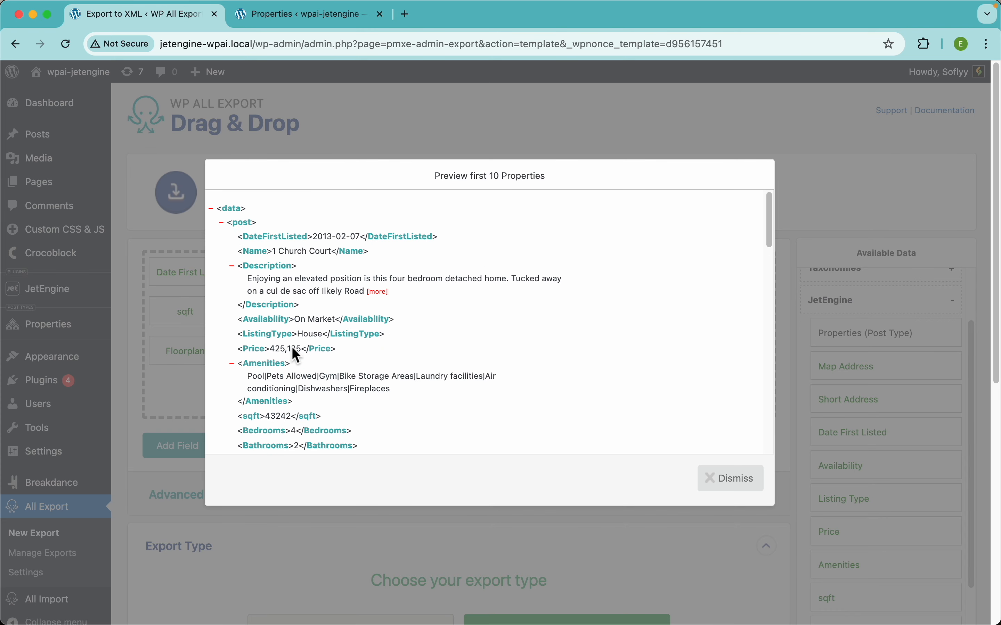
click(723, 475)
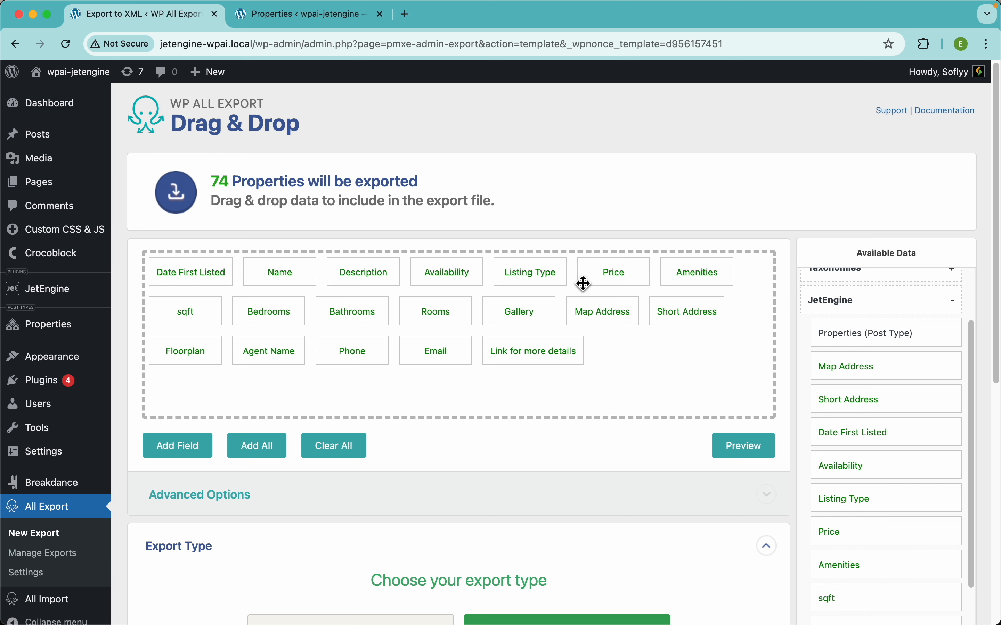
Preview the feed again, examine how the Price element is formatted, and dismiss the preview
click(743, 447)
scroll(311, 322, down, 3)
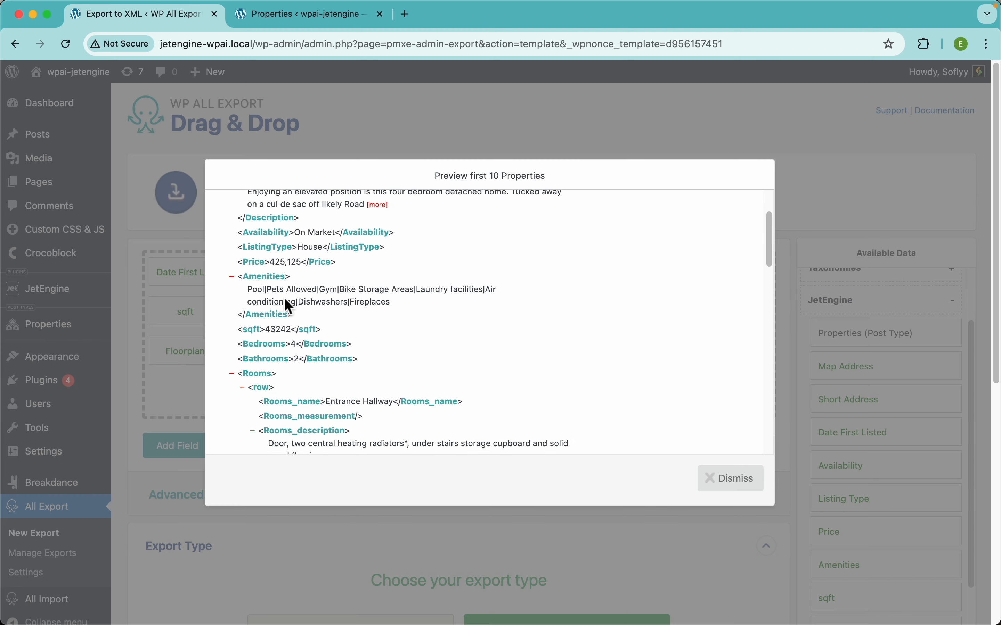
scroll(283, 282, up, 5)
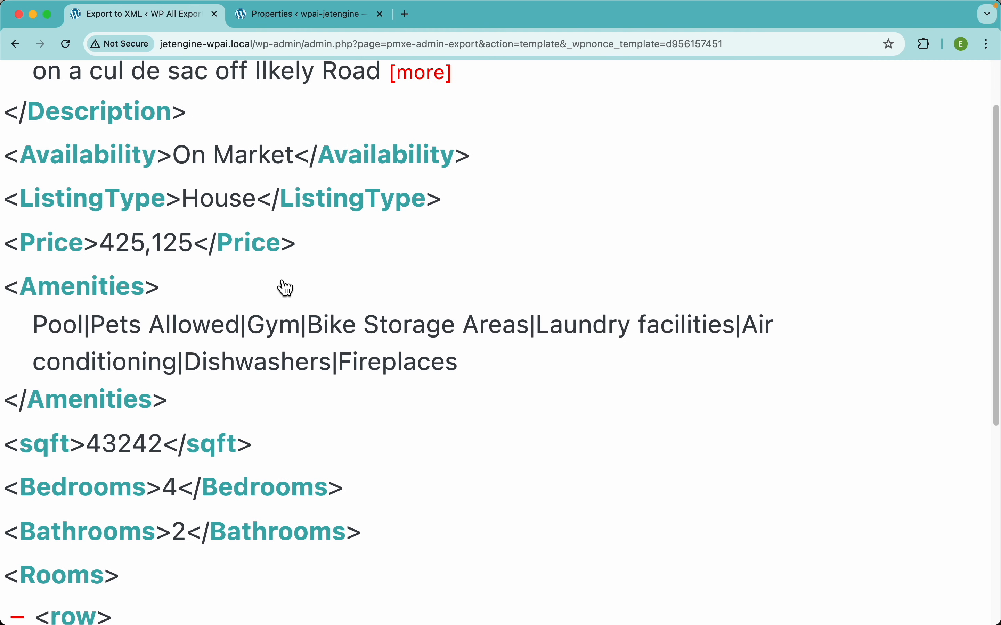
scroll(283, 283, left, 2)
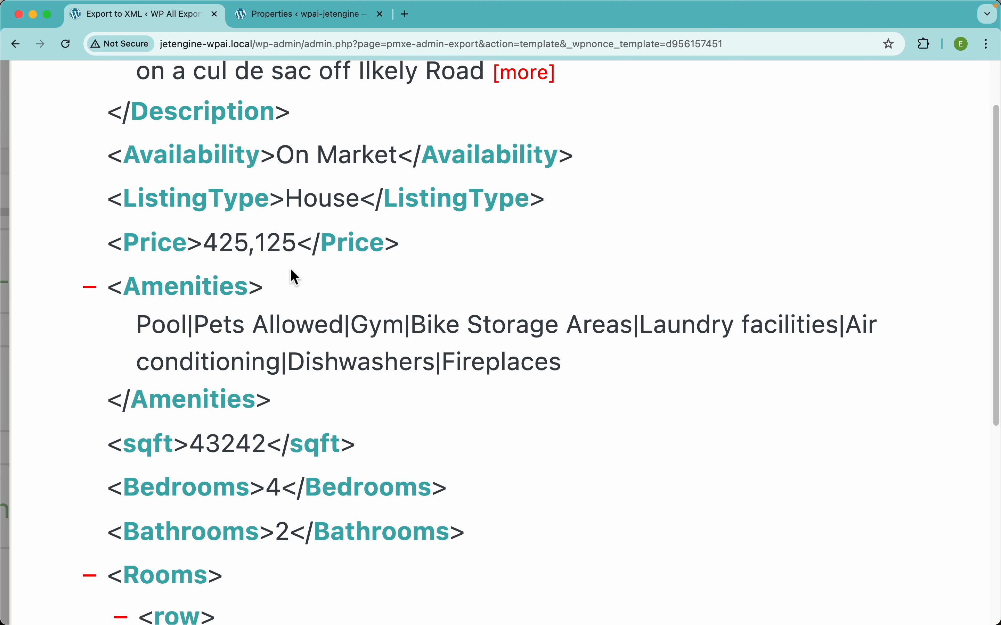
scroll(294, 277, down, 3)
scroll(257, 286, down, 3)
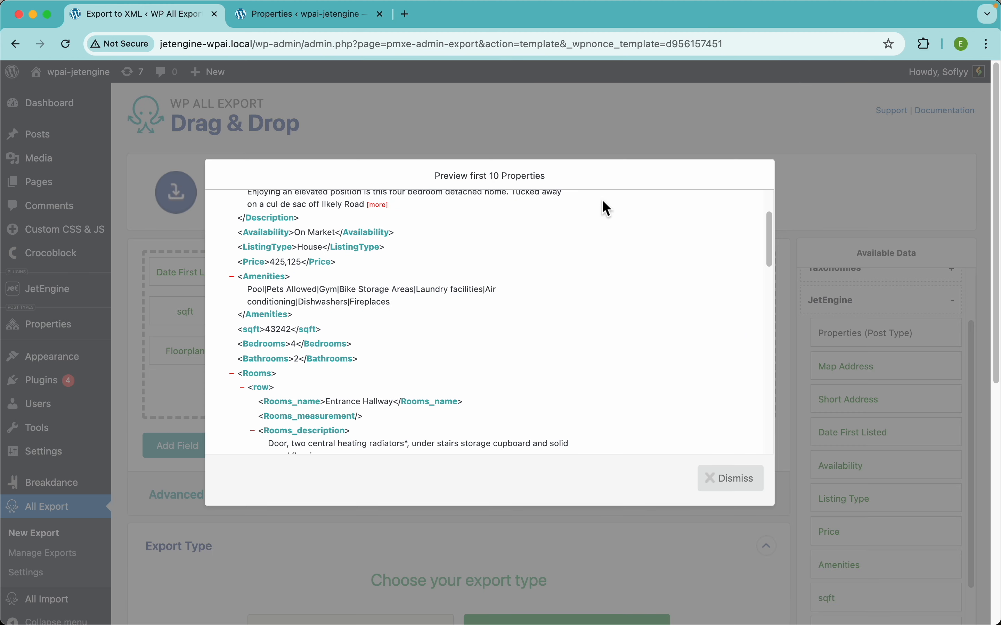
click(559, 112)
Switch the Price field to a custom export field with the element name Price and a leading $ in its value
click(625, 272)
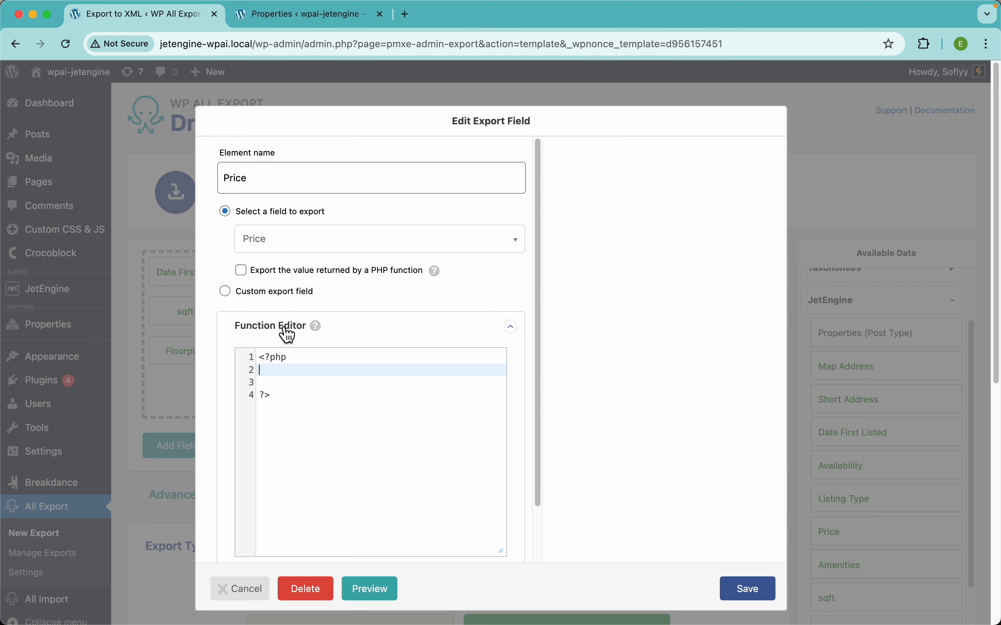
click(266, 295)
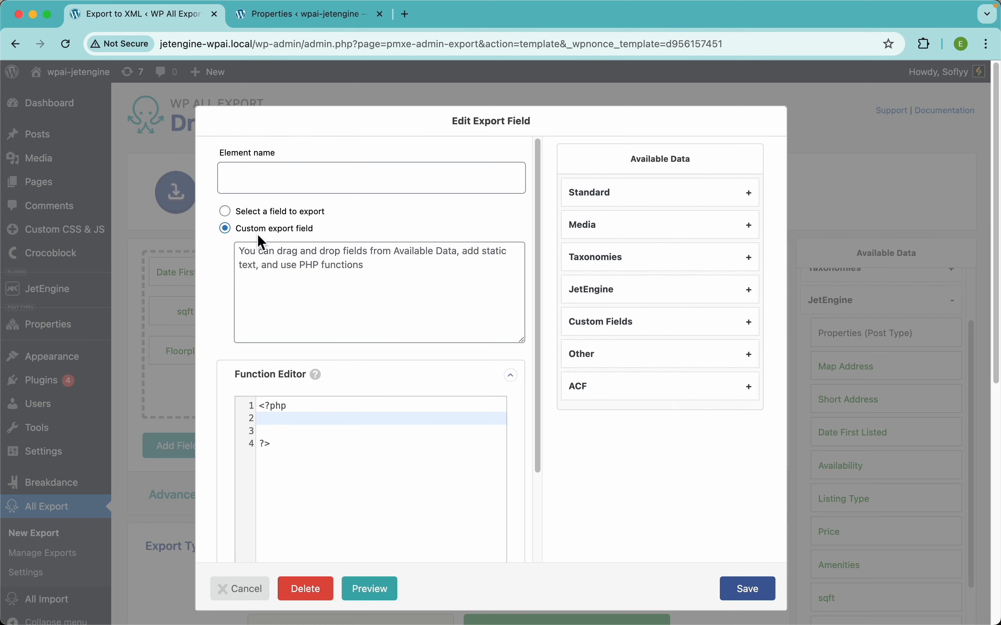
click(301, 183)
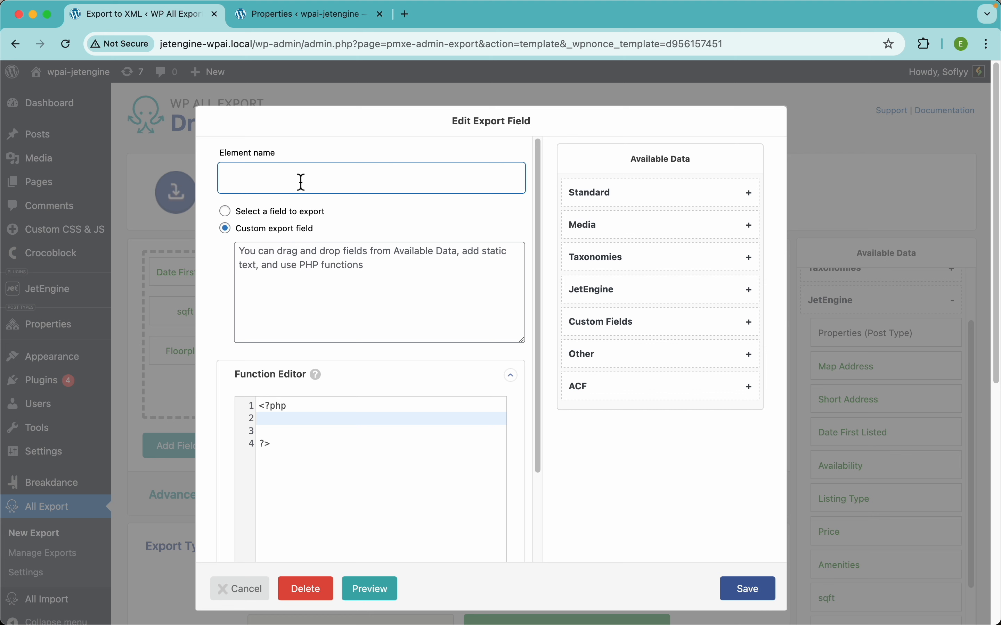
text(Pr)
click(277, 225)
click(296, 280)
text($)
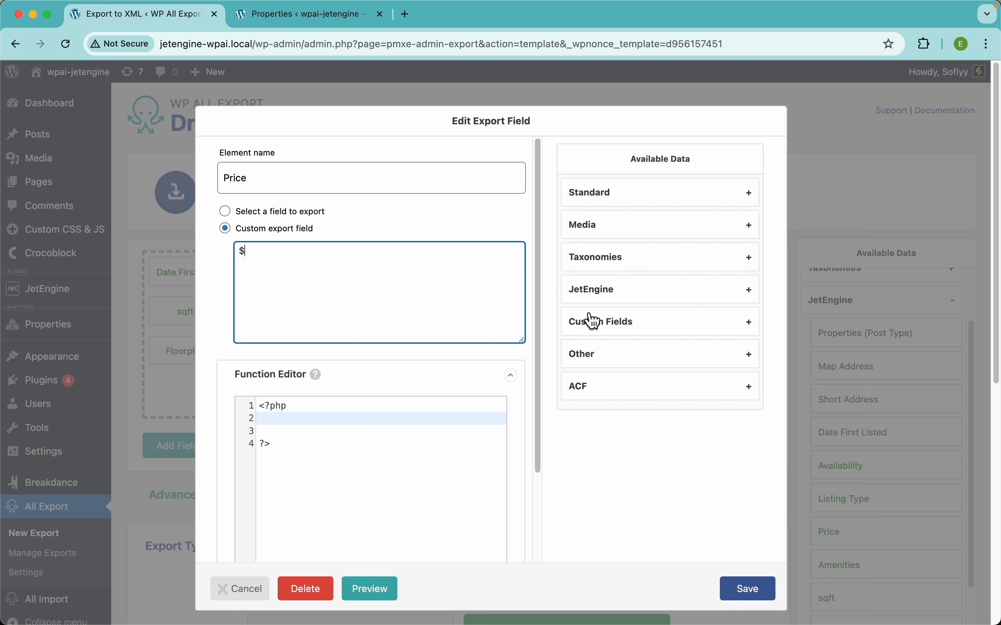
Insert the JetEngine Price field after the dollar sign, save the export field, and preview the feed
click(607, 297)
scroll(658, 418, down, 2)
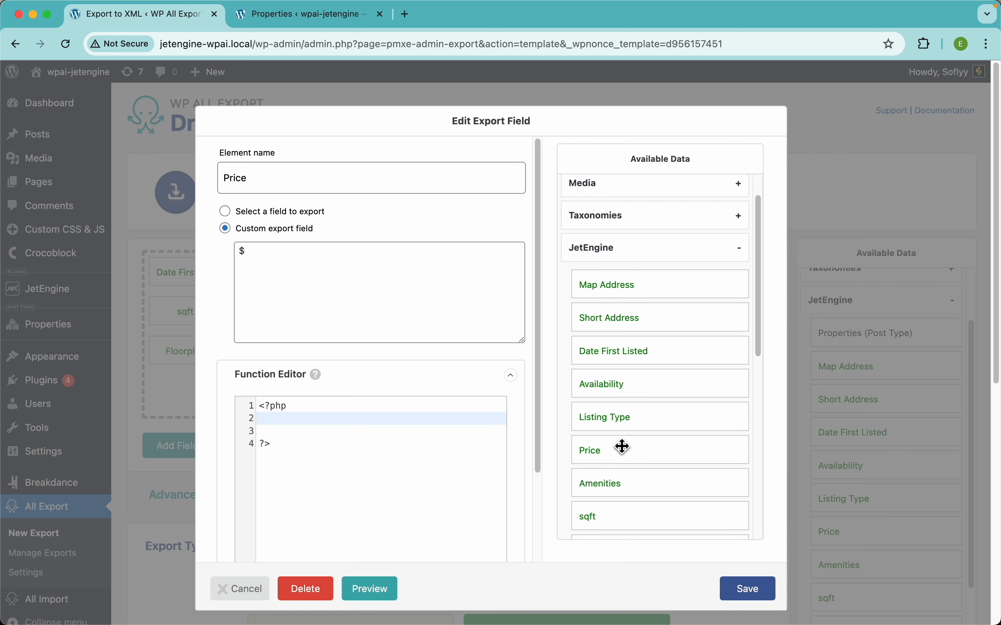
drag(612, 456, 449, 306)
click(749, 590)
click(740, 442)
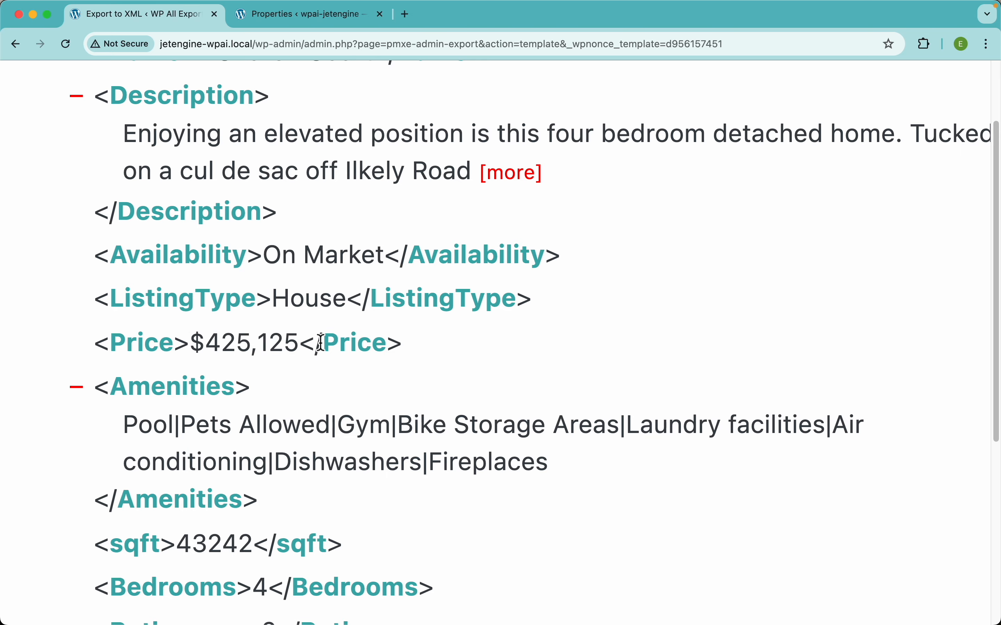
scroll(343, 334, down, 5)
click(451, 145)
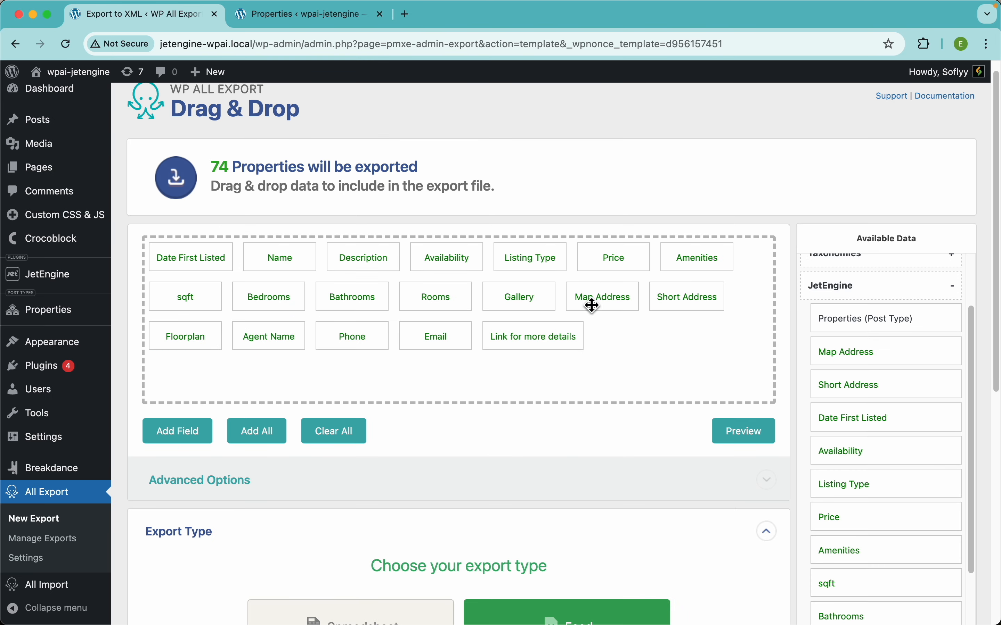
Extend the Price field's custom value to ${Price} - Hi - {Availability}, {Short Address} and save it
click(622, 266)
click(355, 263)
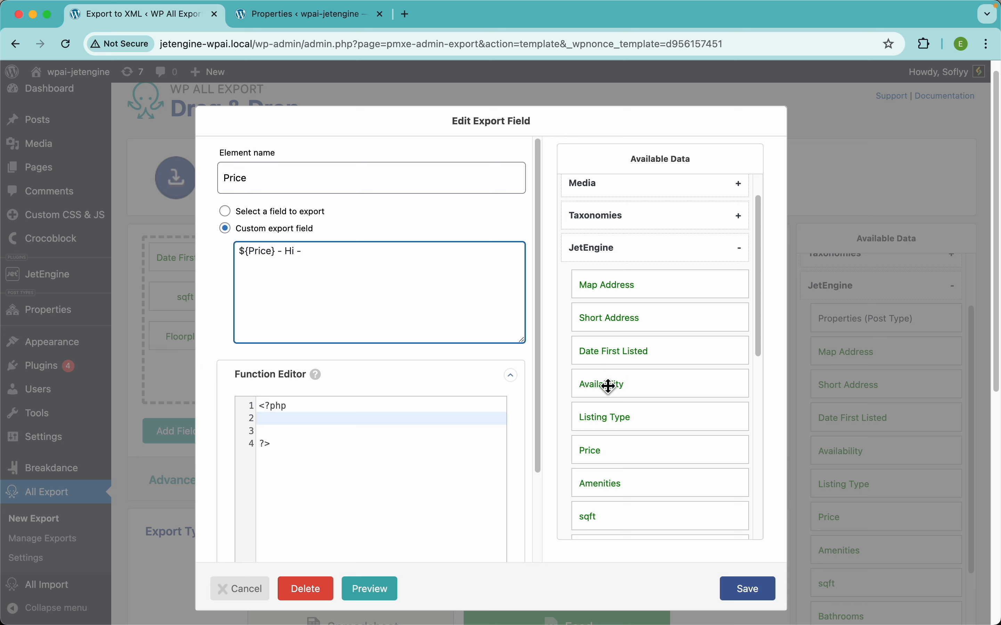
drag(609, 384, 454, 310)
click(454, 310)
drag(621, 318, 471, 307)
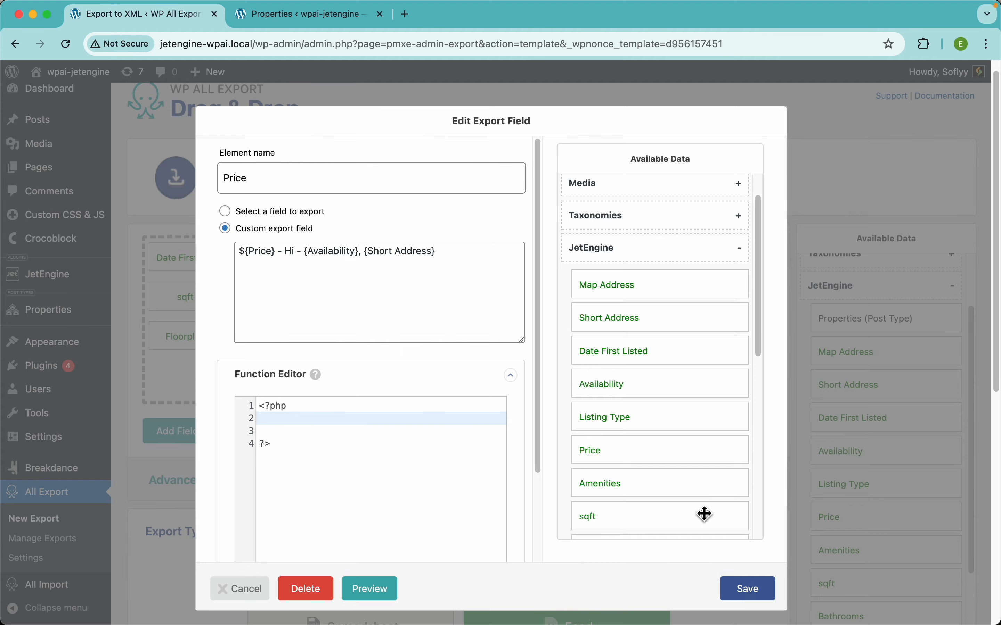
click(749, 589)
Preview the feed, examine the combined text in the Price element, and dismiss the preview
click(745, 429)
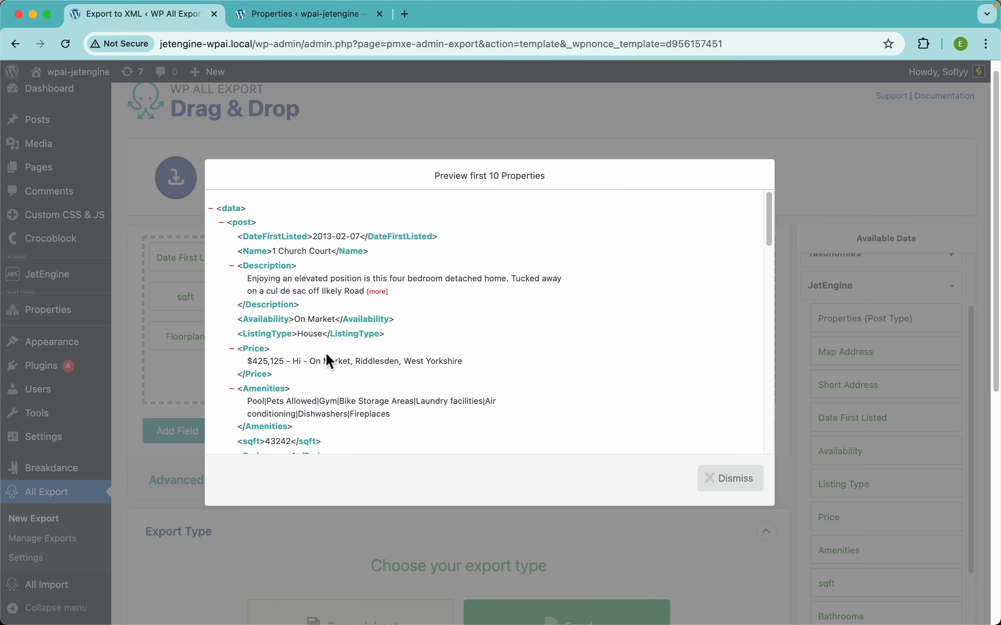
scroll(326, 354, up, 5)
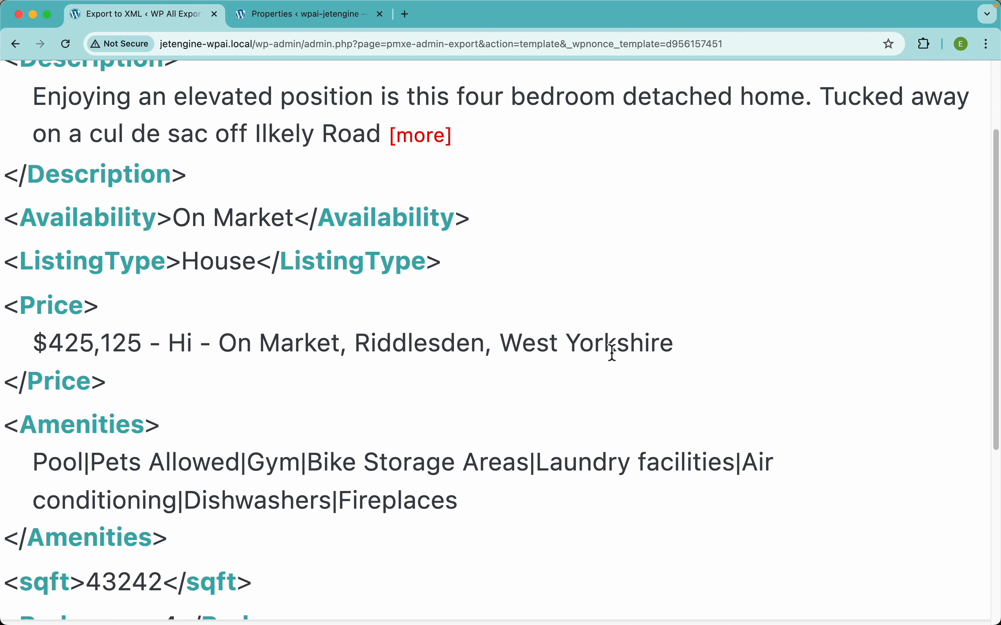
scroll(609, 355, down, 5)
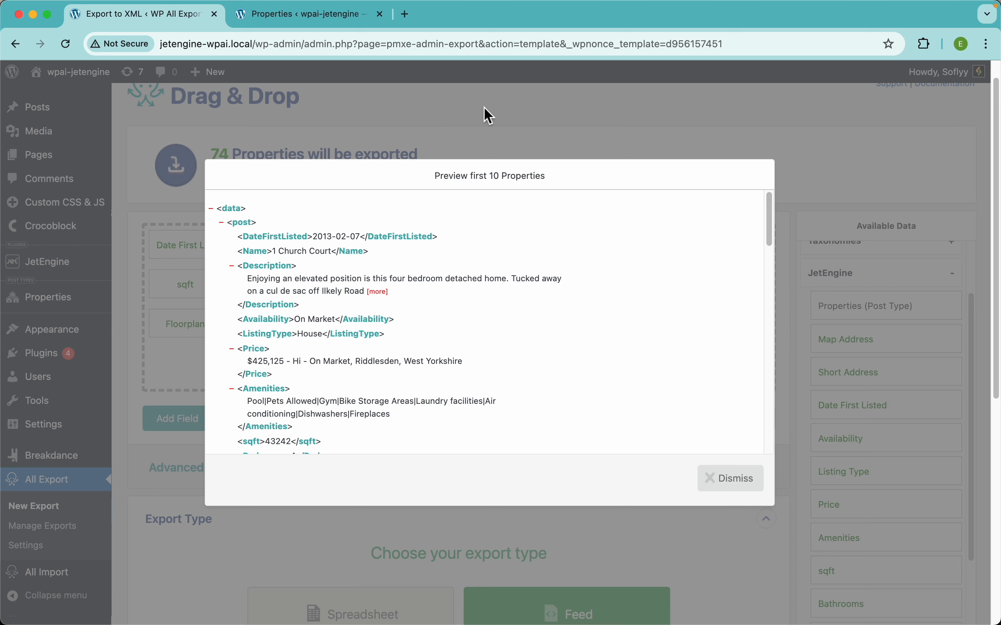
click(489, 115)
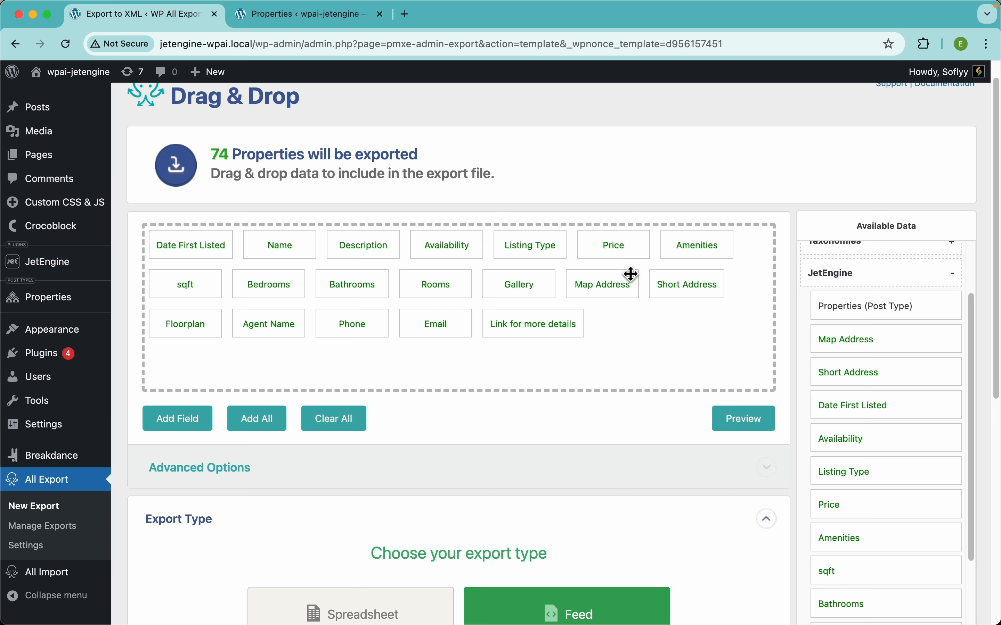
Remove the extra text and fields from the Price field's custom value, leaving only ${Price}, and save it
click(611, 246)
drag(275, 260, 361, 329)
key(BackSpace)
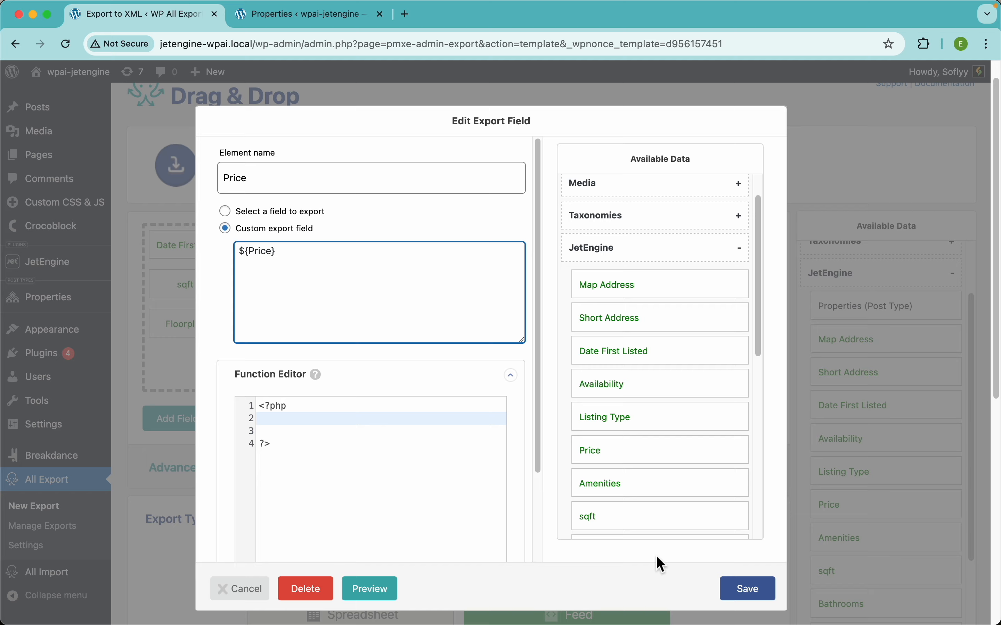
click(747, 588)
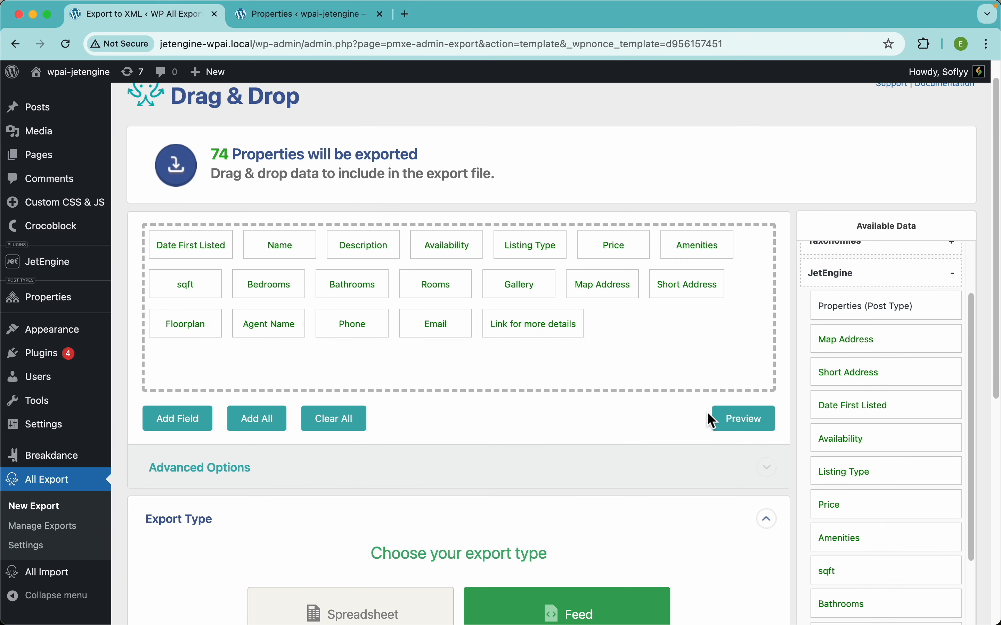
Preview the feed, check the Price value and the separators between the Amenities values, and dismiss the preview
click(747, 423)
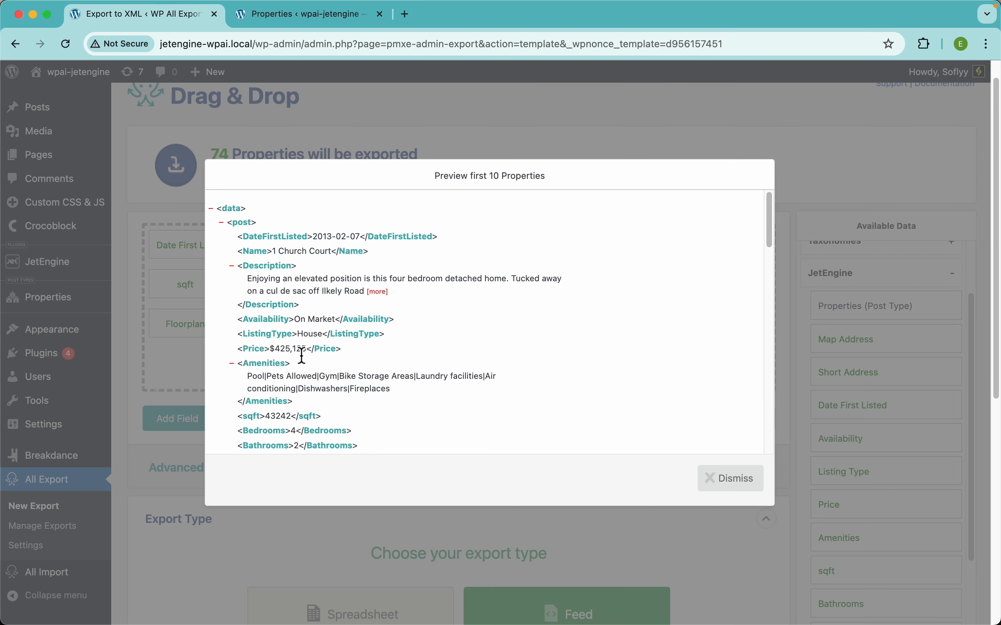
scroll(303, 356, up, 5)
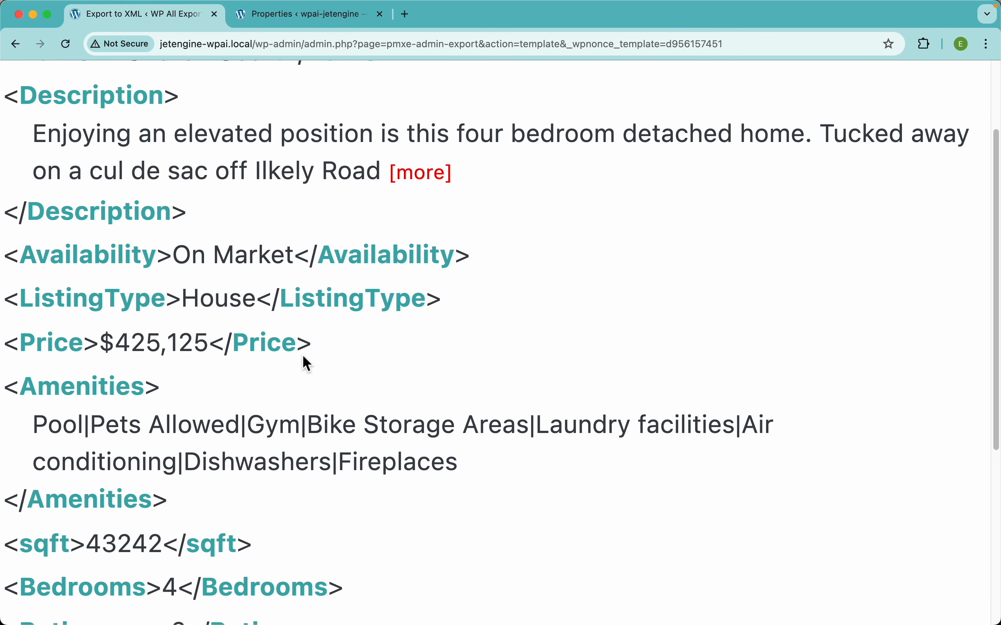
scroll(212, 350, down, 3)
scroll(209, 337, left, 2)
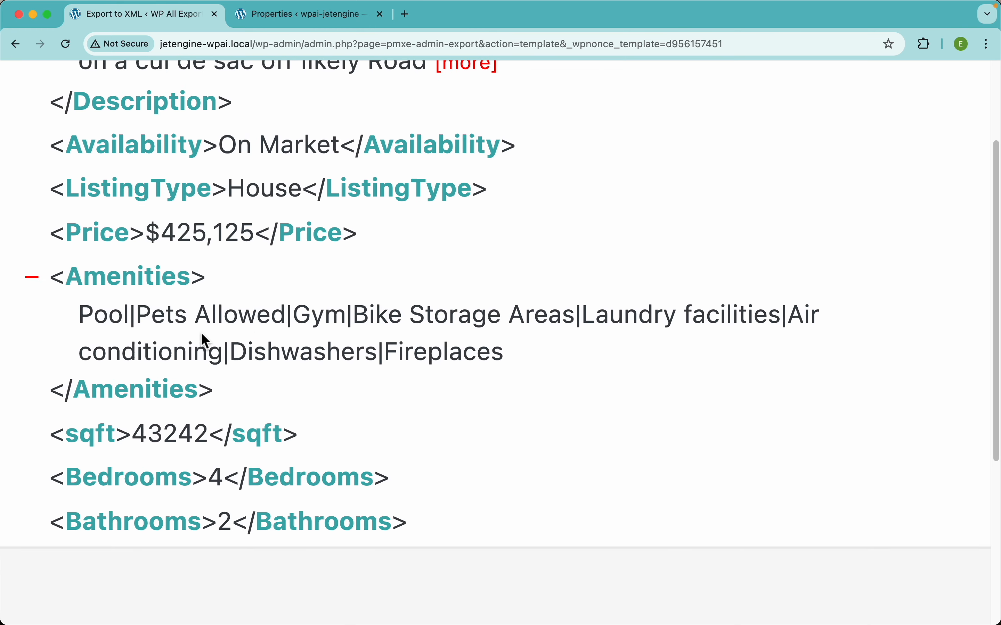
drag(138, 322, 128, 322)
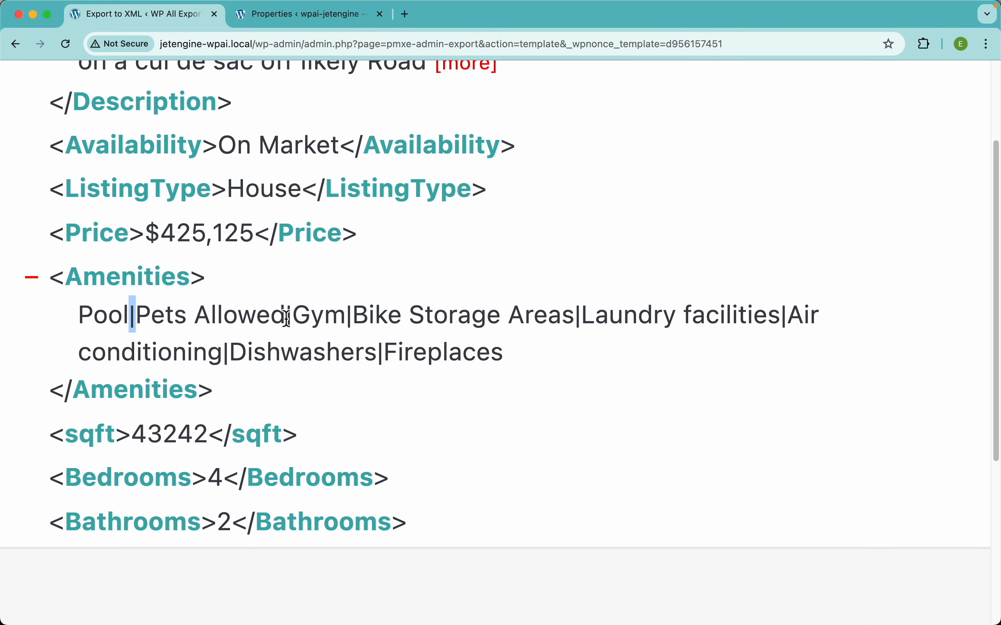
drag(294, 322, 286, 322)
scroll(408, 328, down, 5)
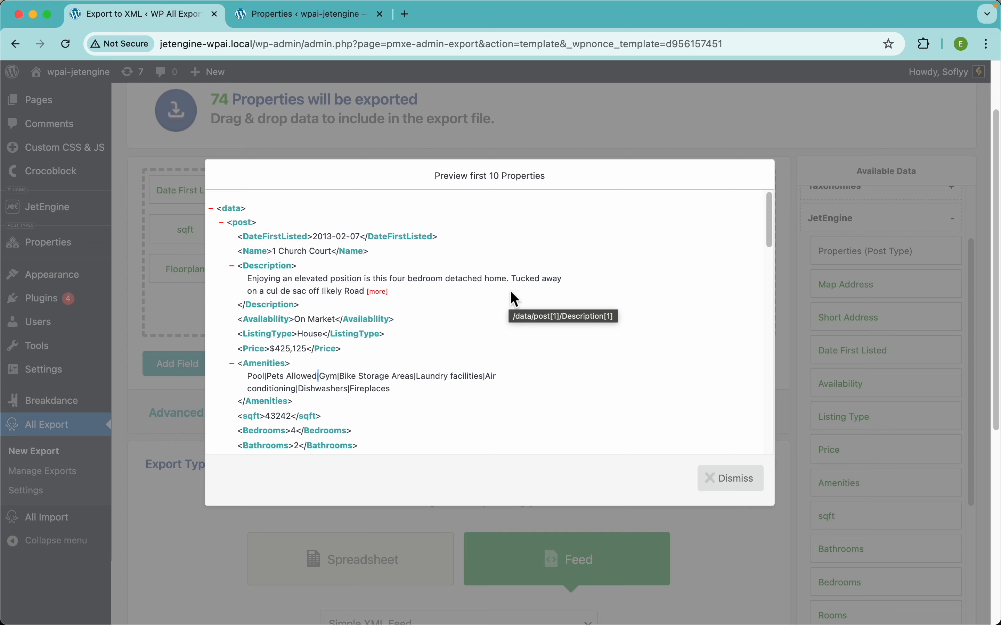
click(574, 133)
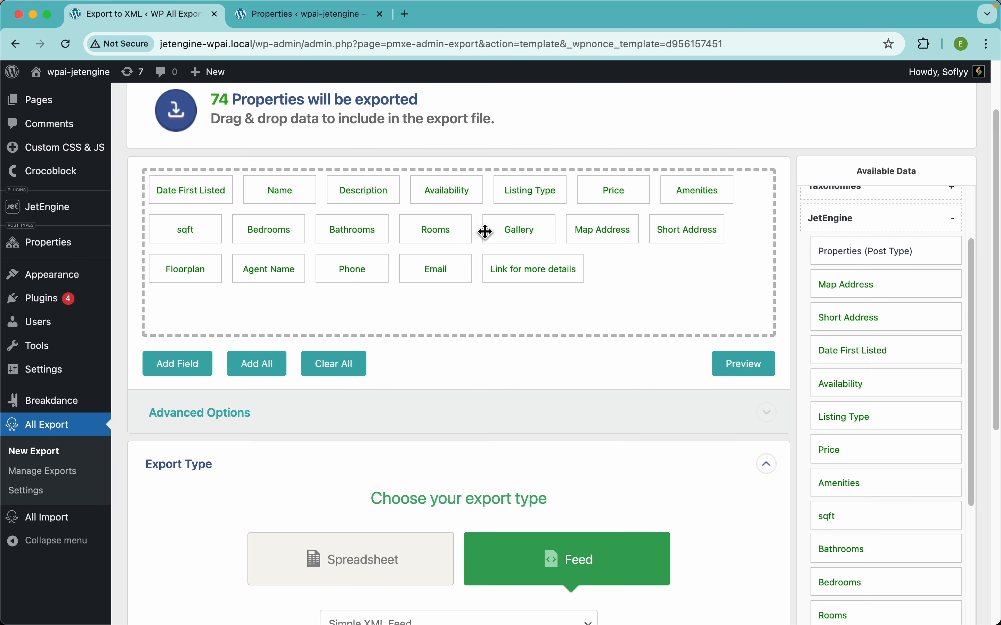
In the Amenities field, add a PHP function replace_pipes ($data) that returns str_replace ("|", ", ", $data), and save the functions
click(706, 201)
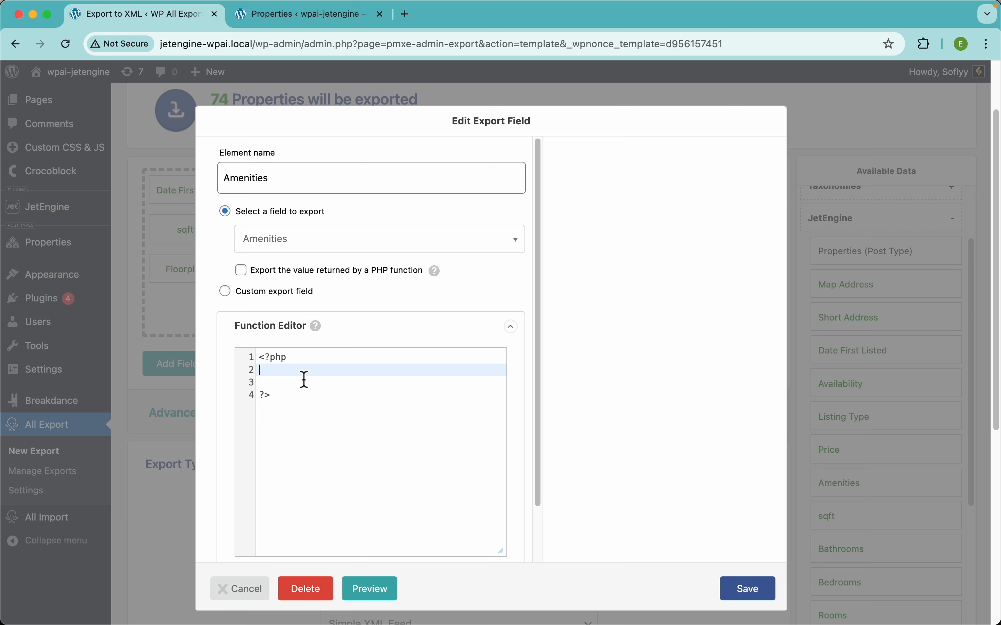
key(Return)
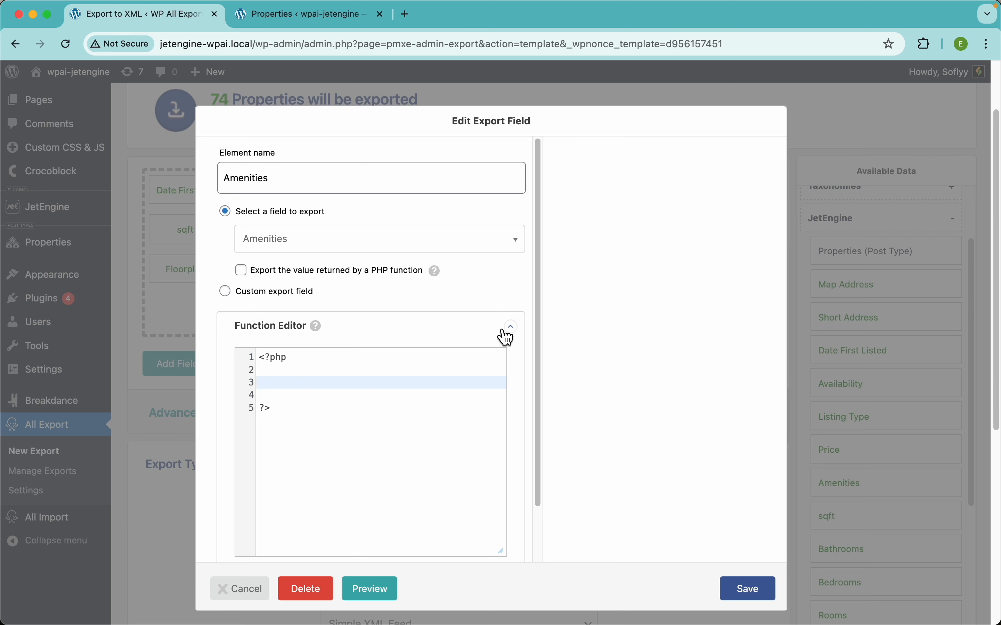
scroll(492, 348, down, 3)
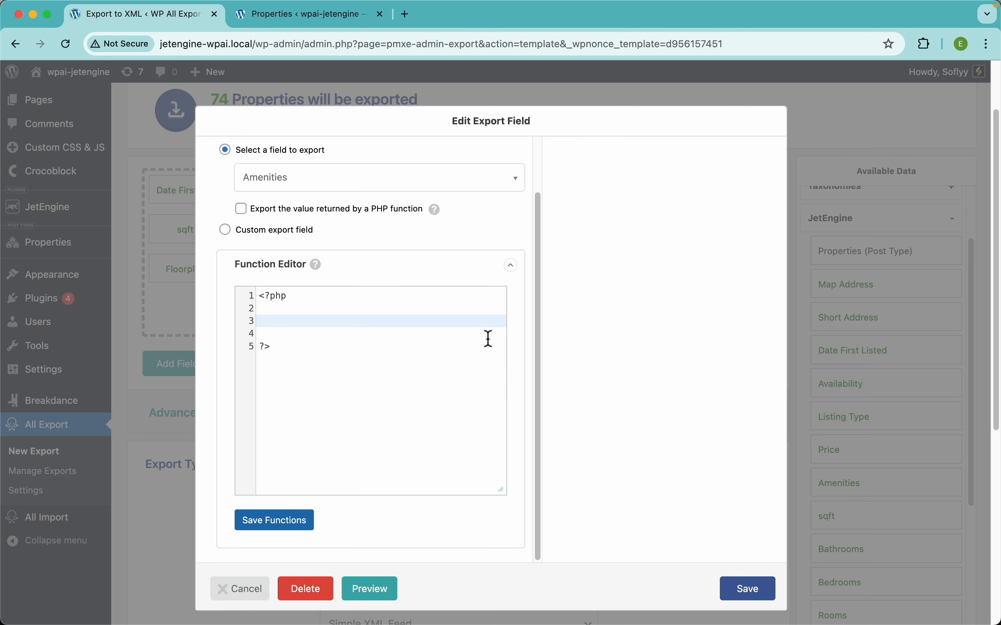
text(function replace_pipes ($data) {     return str_replace ("|", ", ", $data); })
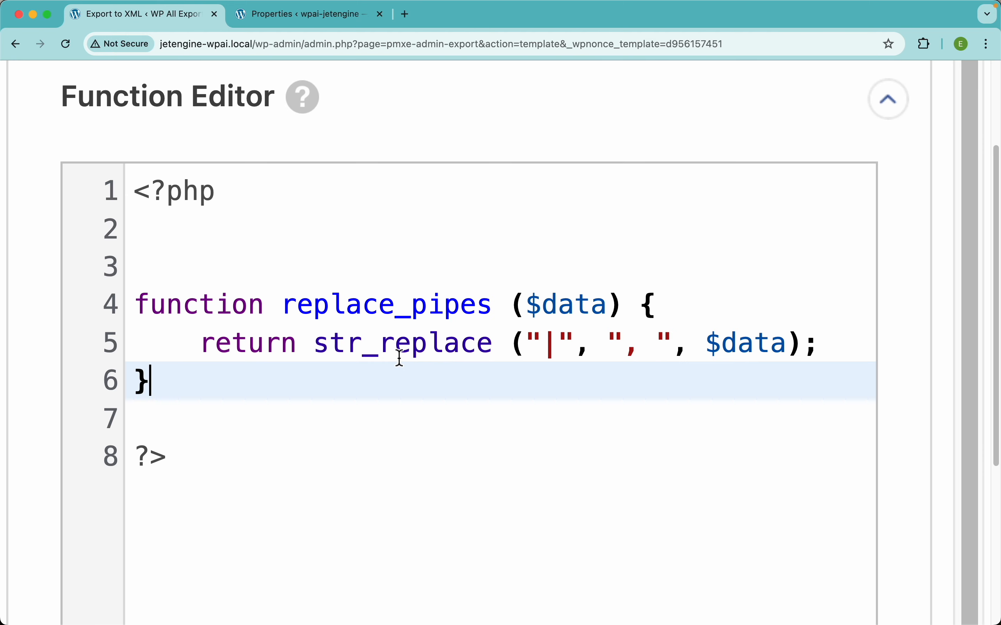
double_click(347, 351)
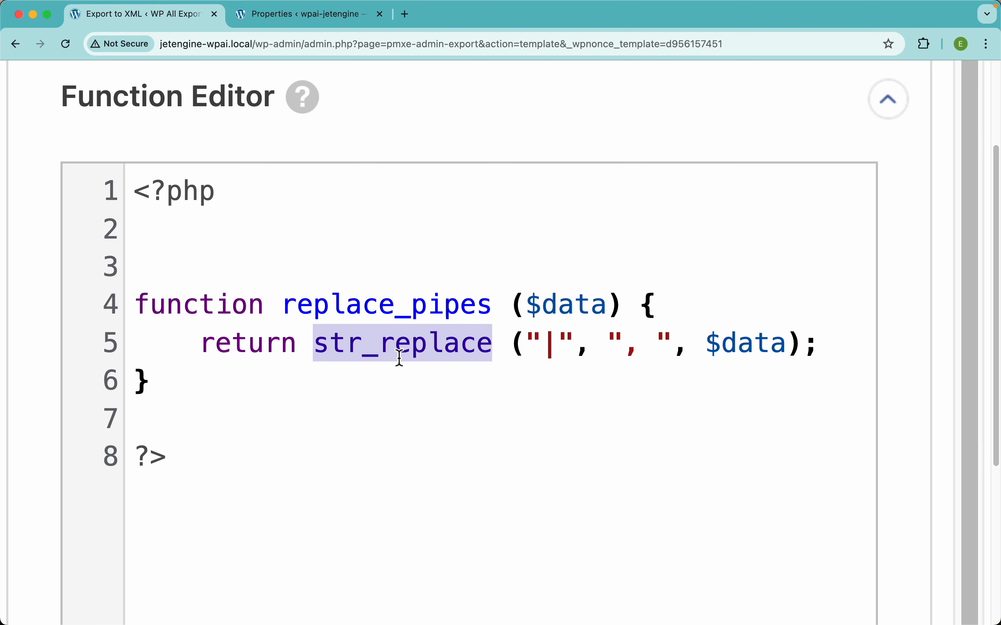
double_click(549, 348)
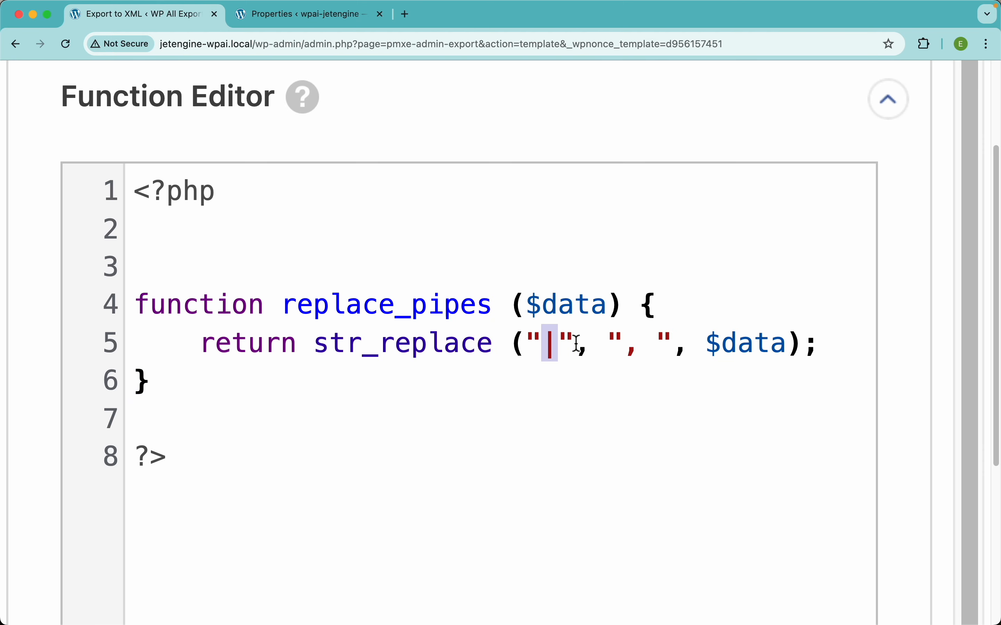
drag(656, 348, 624, 346)
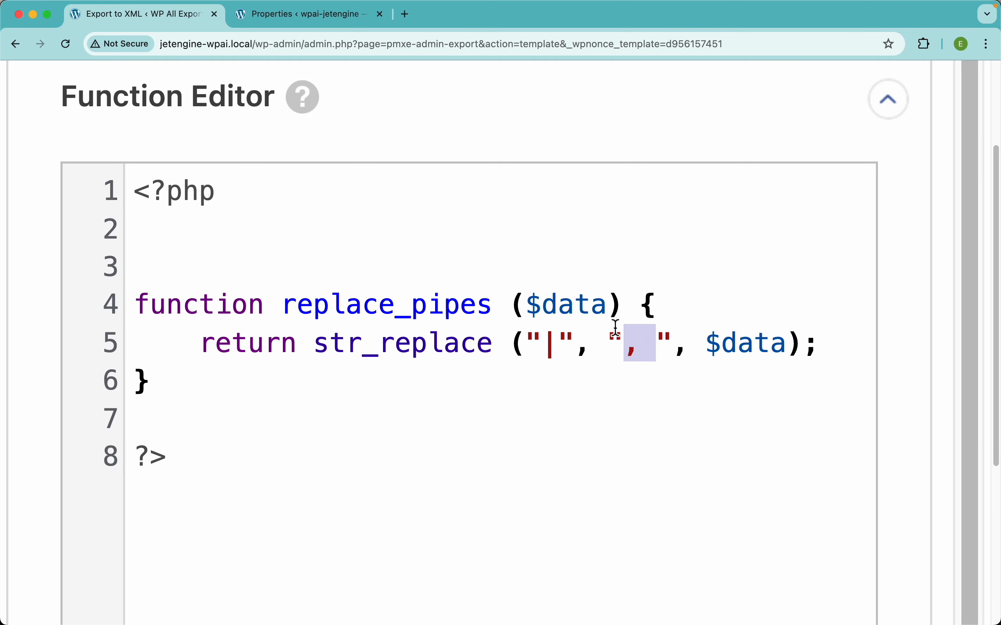
click(755, 345)
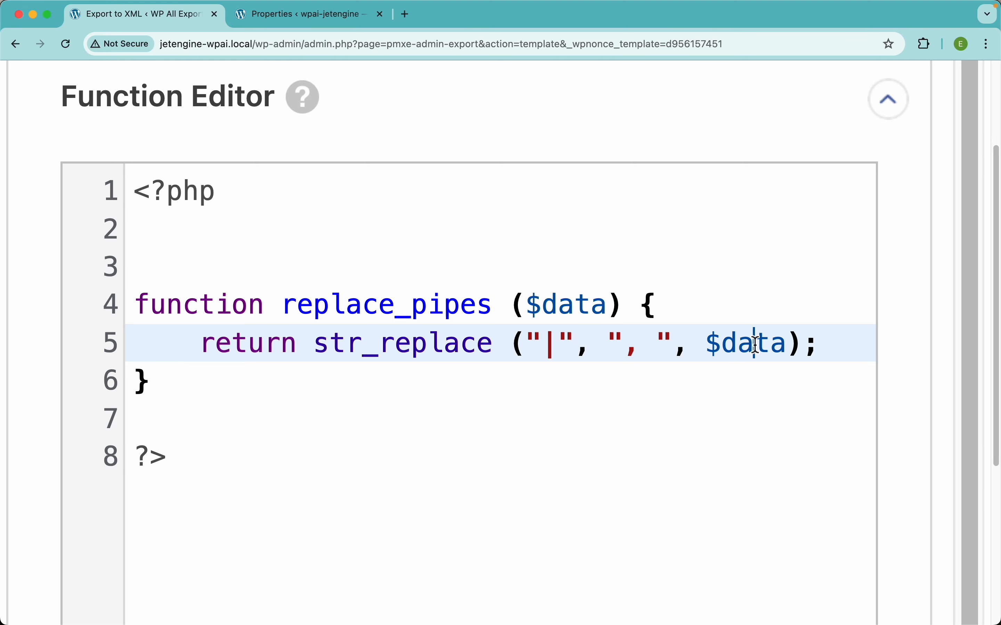
triple_click(754, 345)
scroll(754, 346, down, 5)
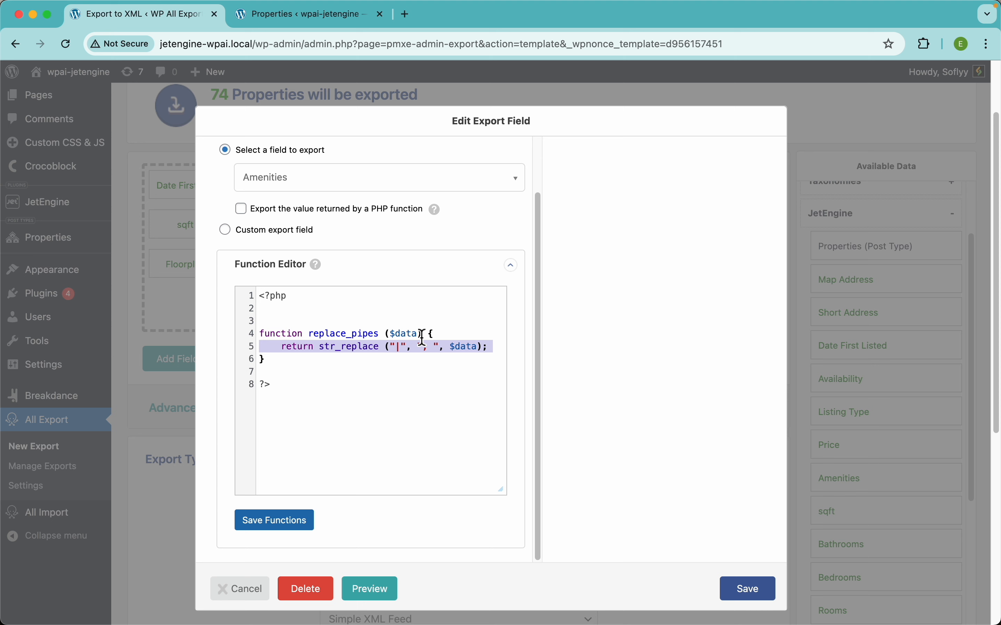
double_click(352, 337)
key(super+c)
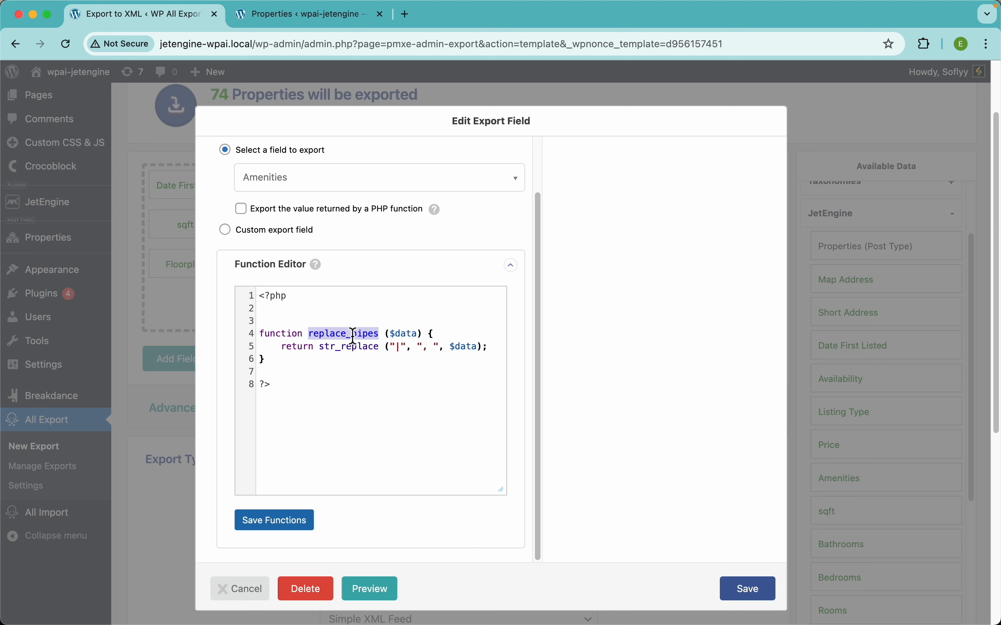
click(286, 522)
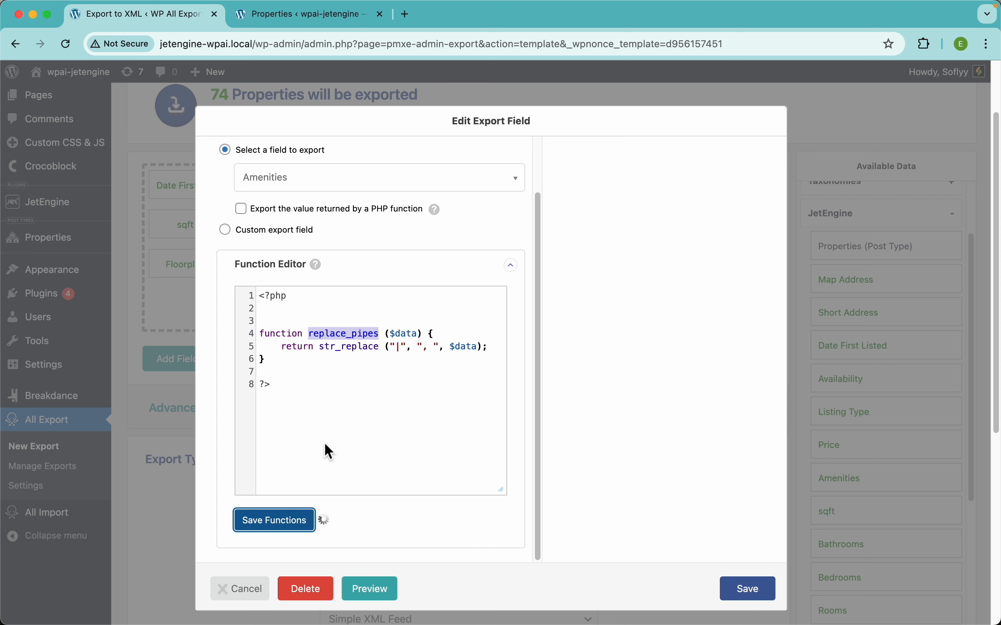
Make the Amenities field export the value returned by the PHP function replace_pipes, and save the field
scroll(383, 289, up, 2)
click(332, 270)
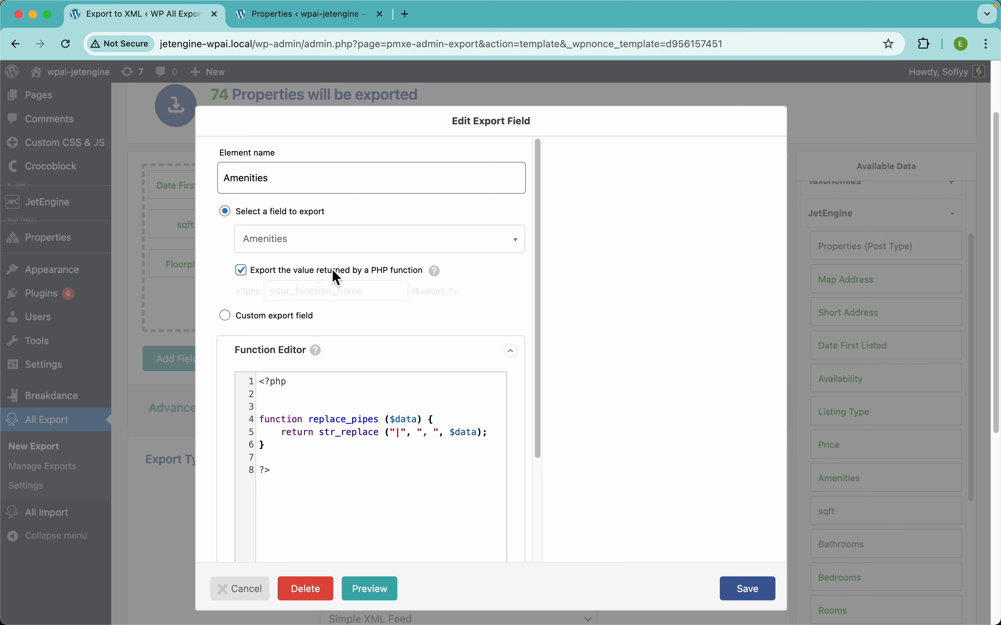
click(315, 290)
key(super+v)
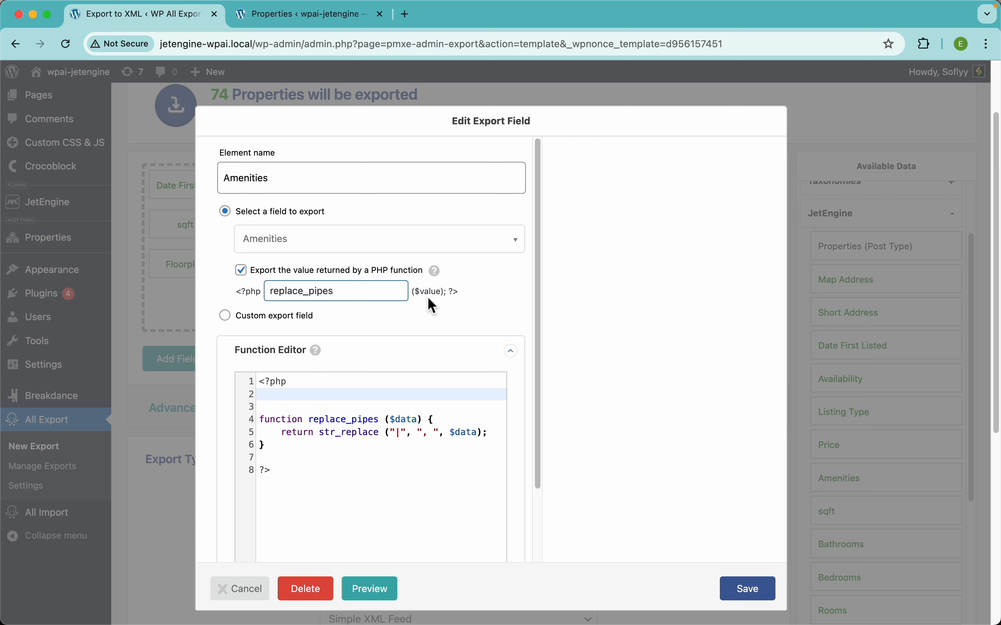
double_click(407, 420)
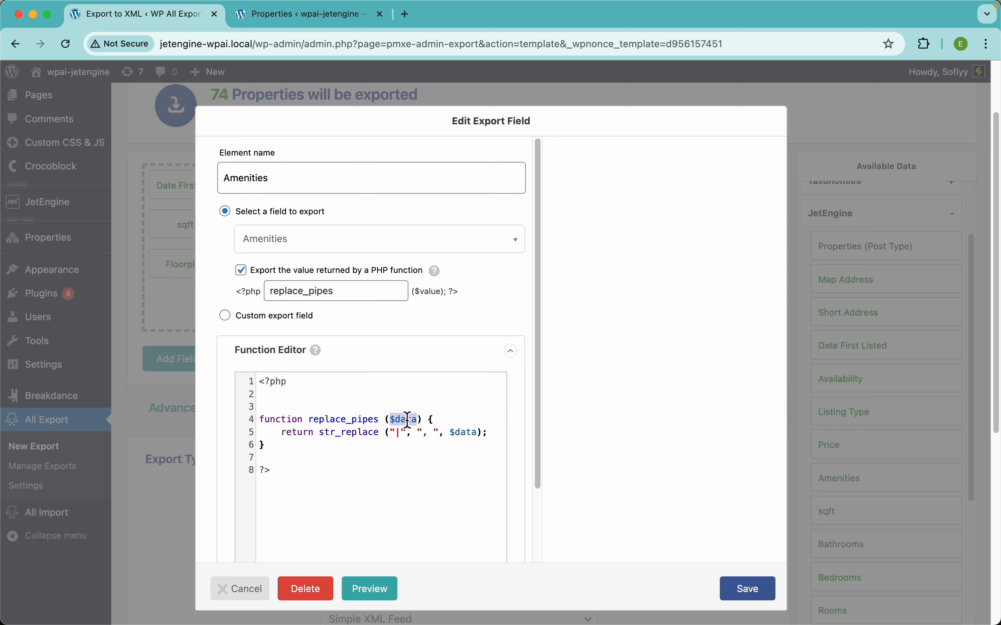
double_click(470, 433)
click(501, 304)
click(725, 591)
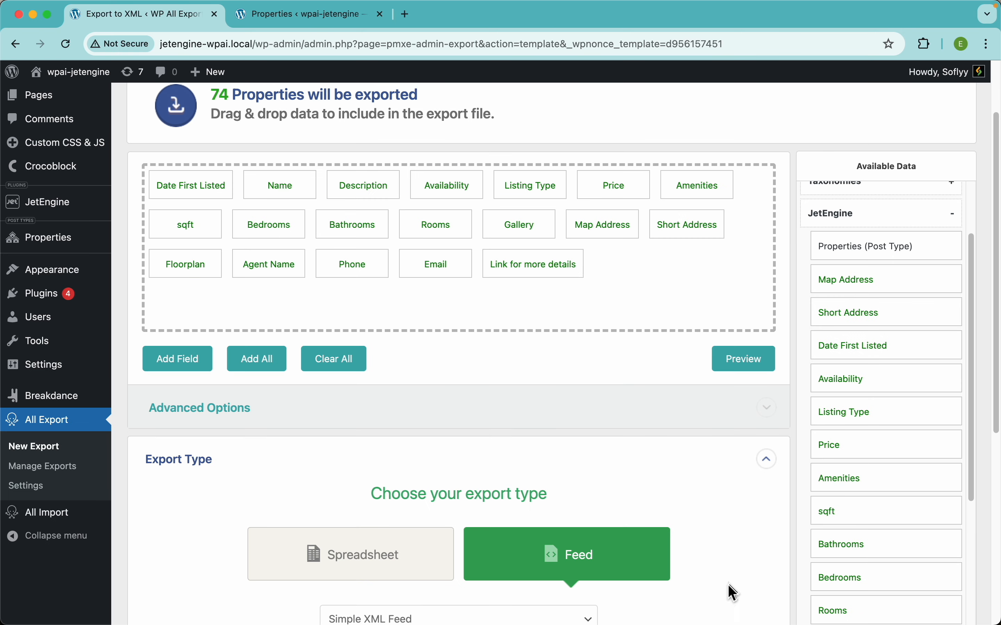
Preview the feed, check the separators between the Amenities values, and dismiss the preview
click(738, 356)
scroll(333, 375, up, 10)
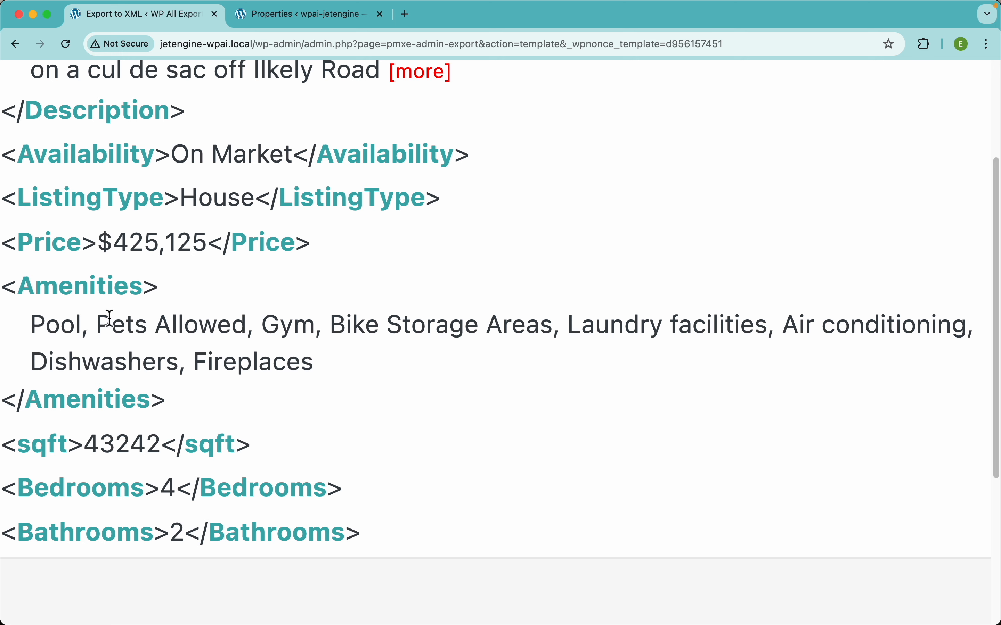
scroll(102, 319, left, 3)
drag(103, 323, 389, 370)
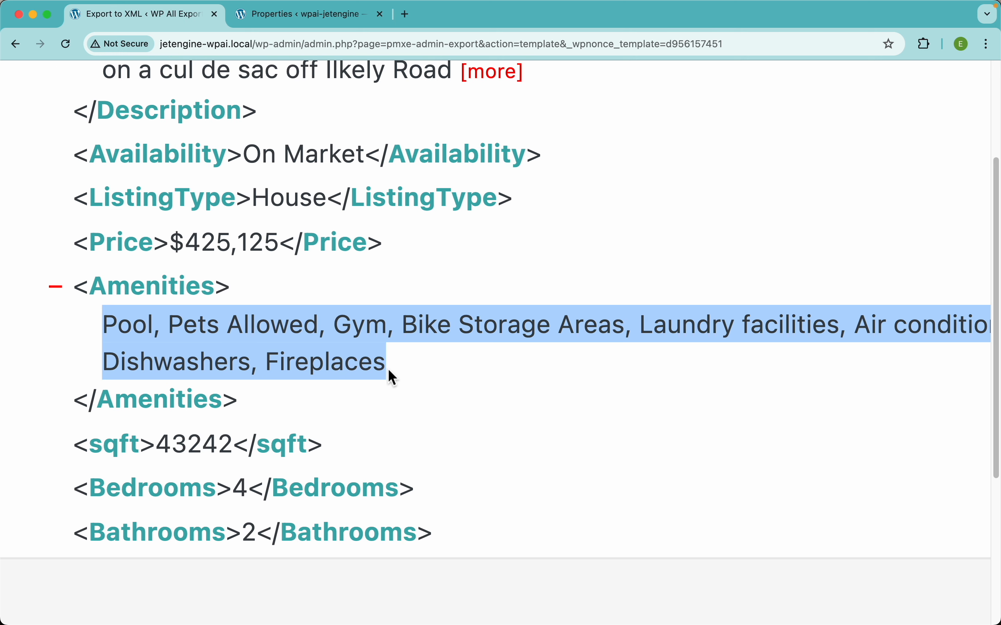
click(171, 330)
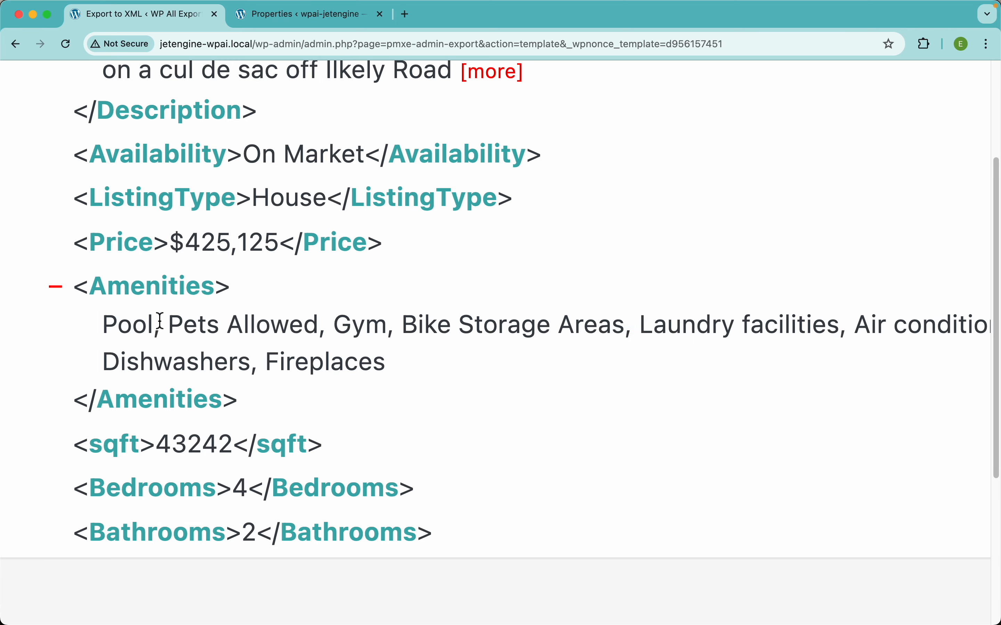
scroll(322, 340, down, 5)
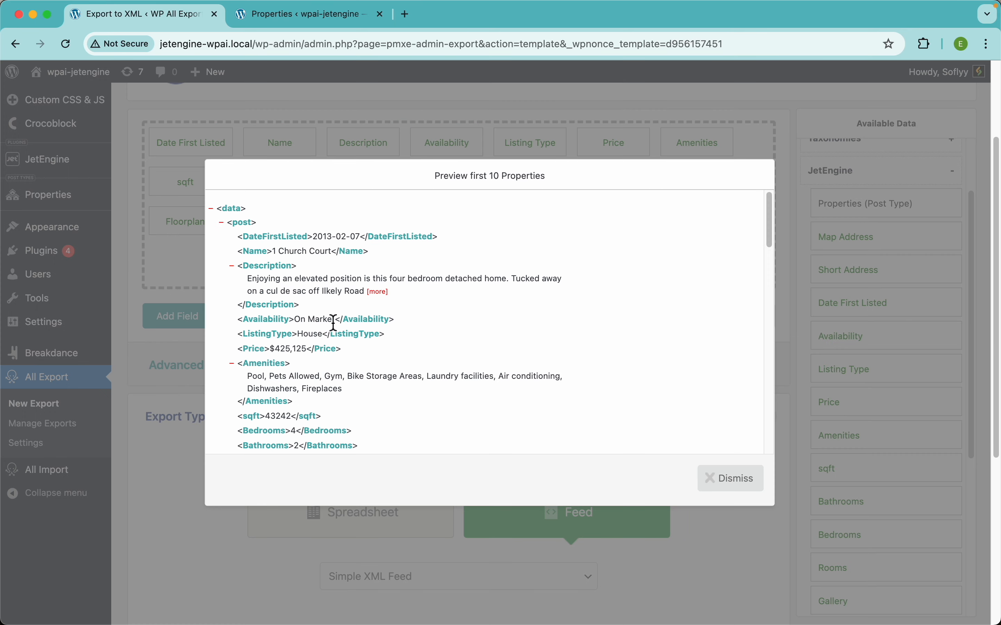
click(529, 110)
Keep the Simple XML Feed export type and continue to the export settings
scroll(470, 253, up, 3)
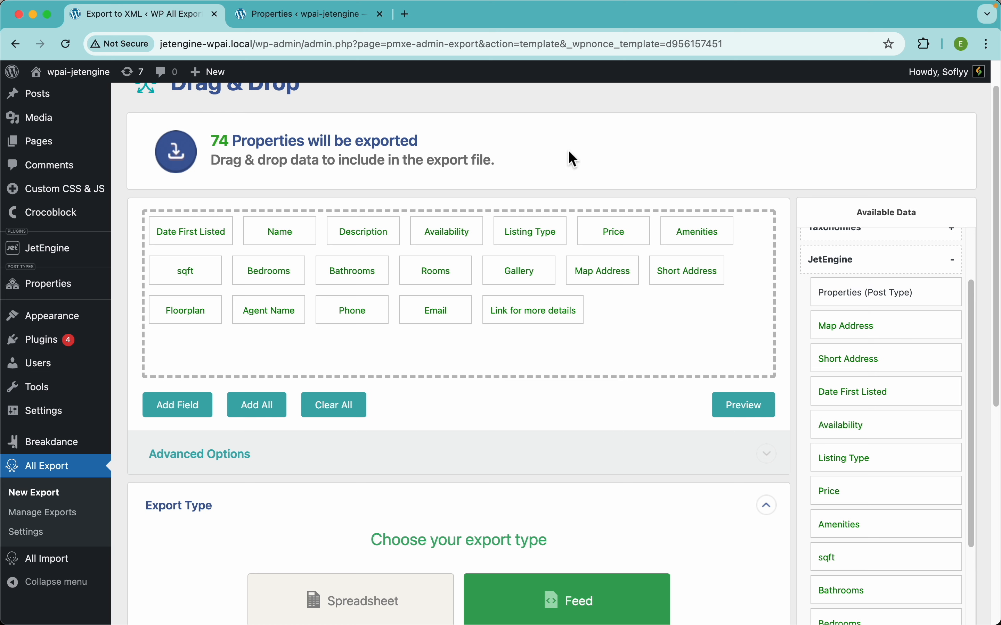
scroll(579, 330, down, 5)
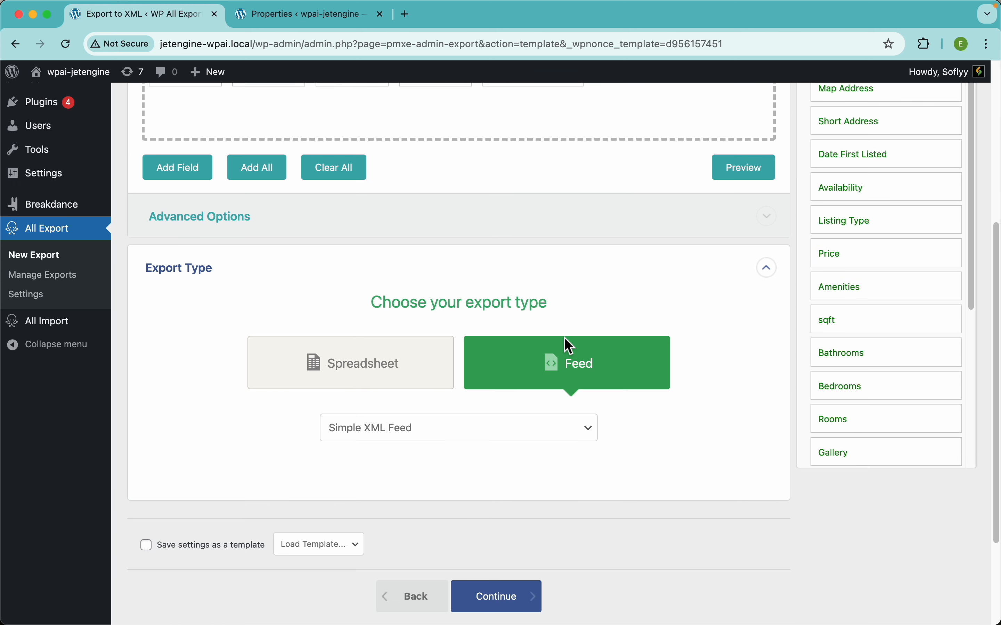
scroll(565, 343, down, 4)
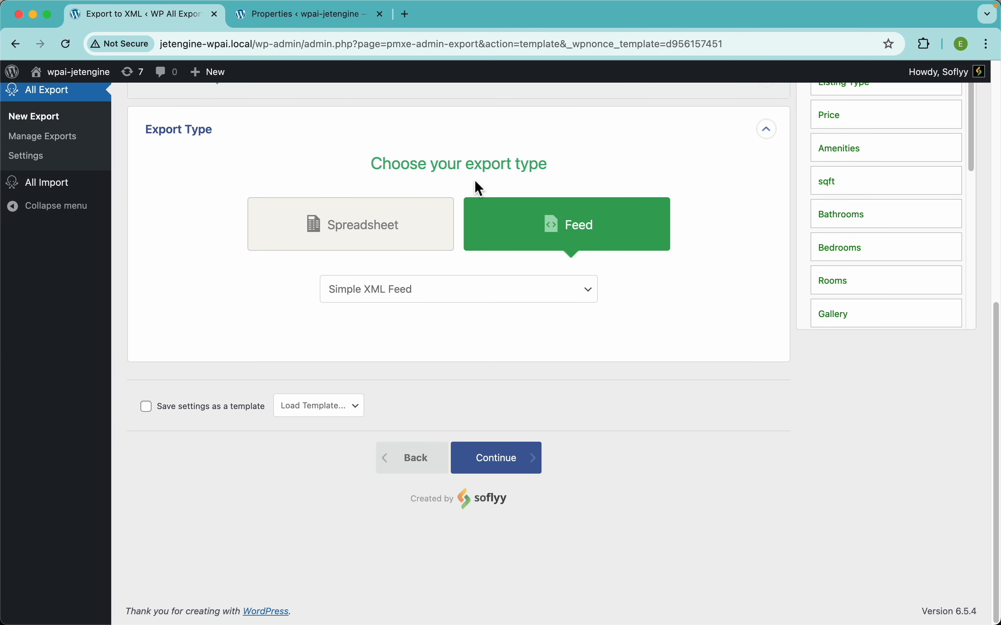
click(522, 471)
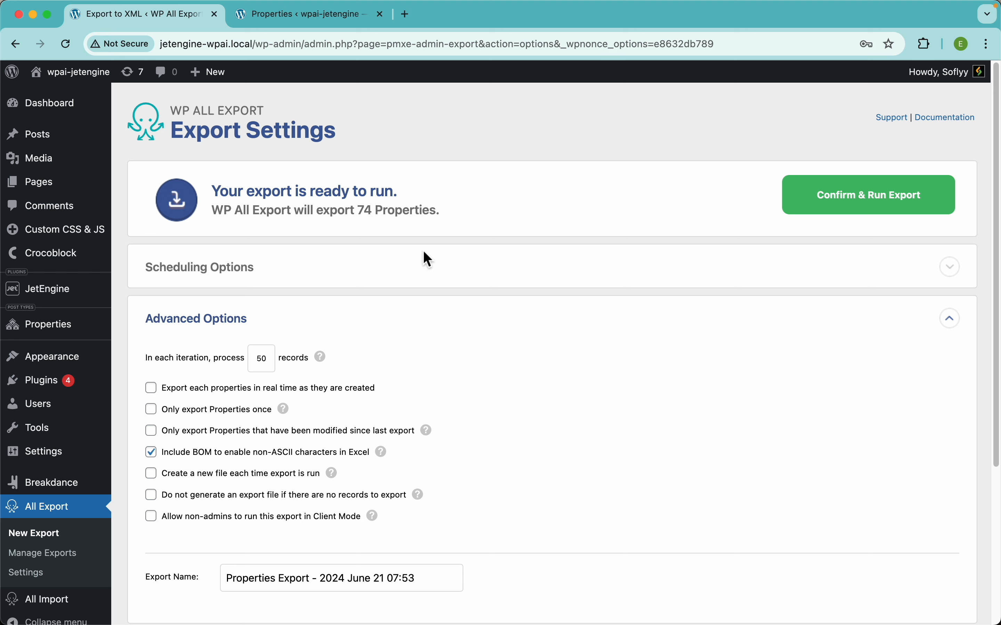
Examine the automatic and manual scheduling settings, return the export to Do Not Schedule, and collapse the scheduling section
click(341, 286)
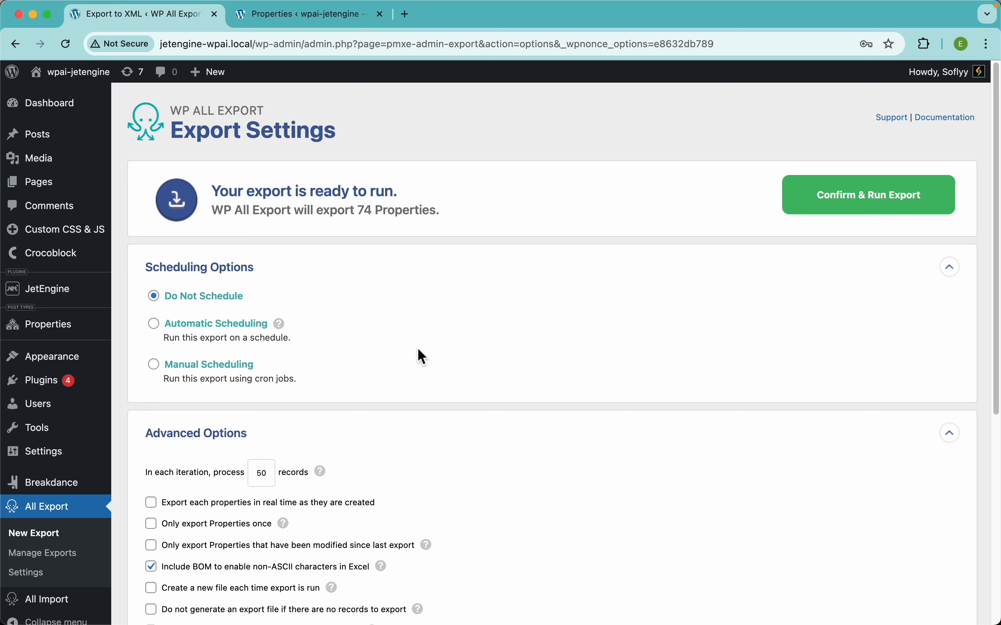
click(246, 326)
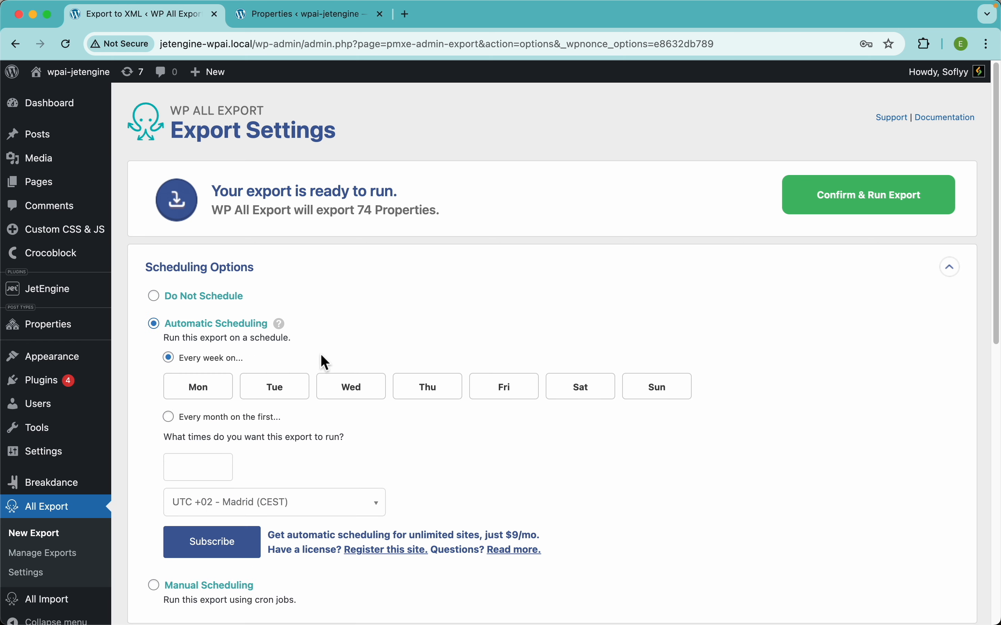
scroll(322, 356, down, 3)
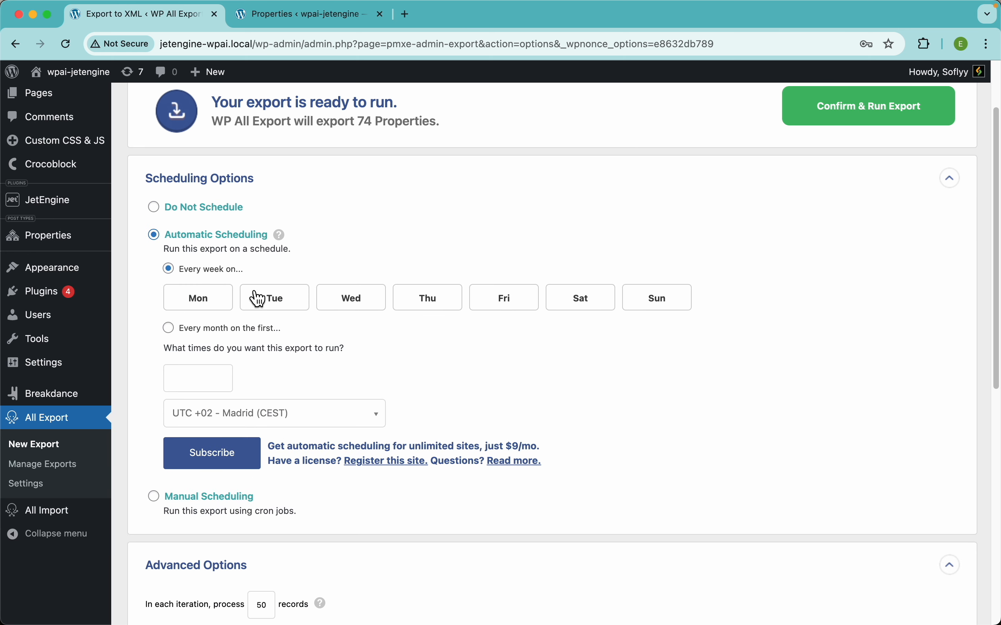
click(240, 495)
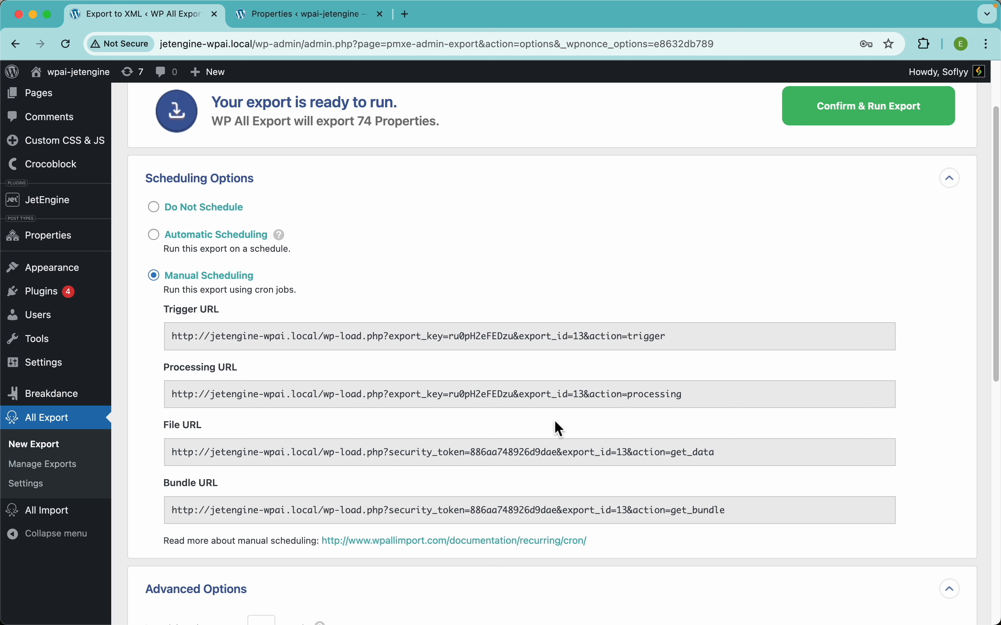
scroll(545, 389, down, 4)
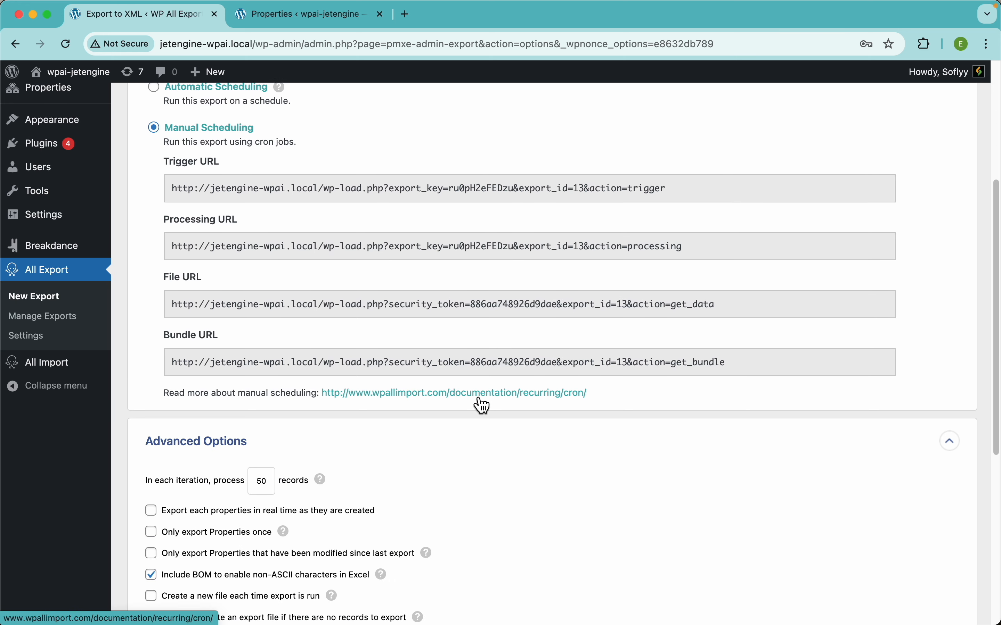
scroll(341, 245, up, 4)
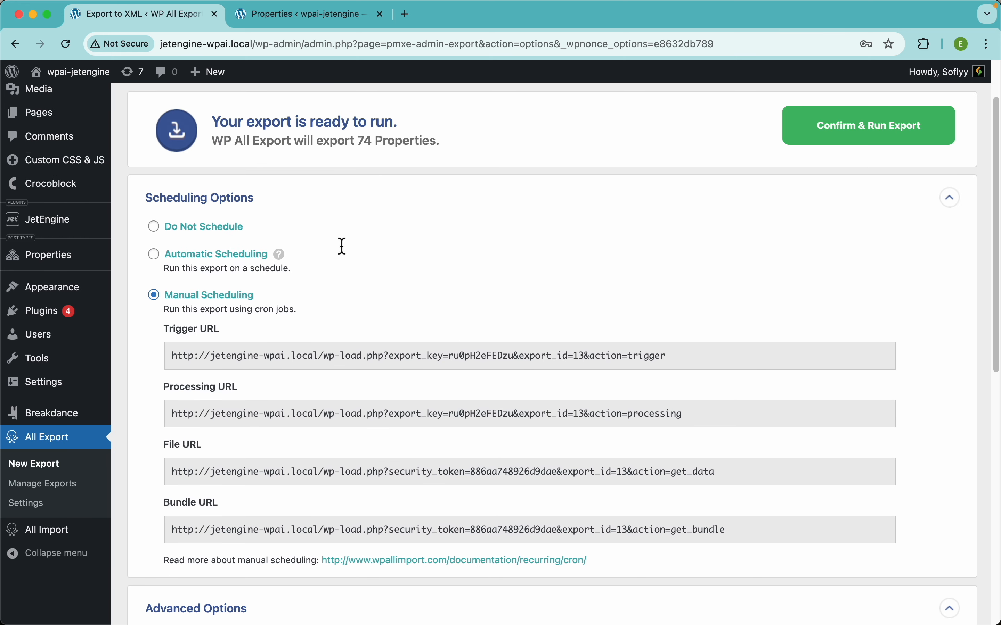
click(212, 230)
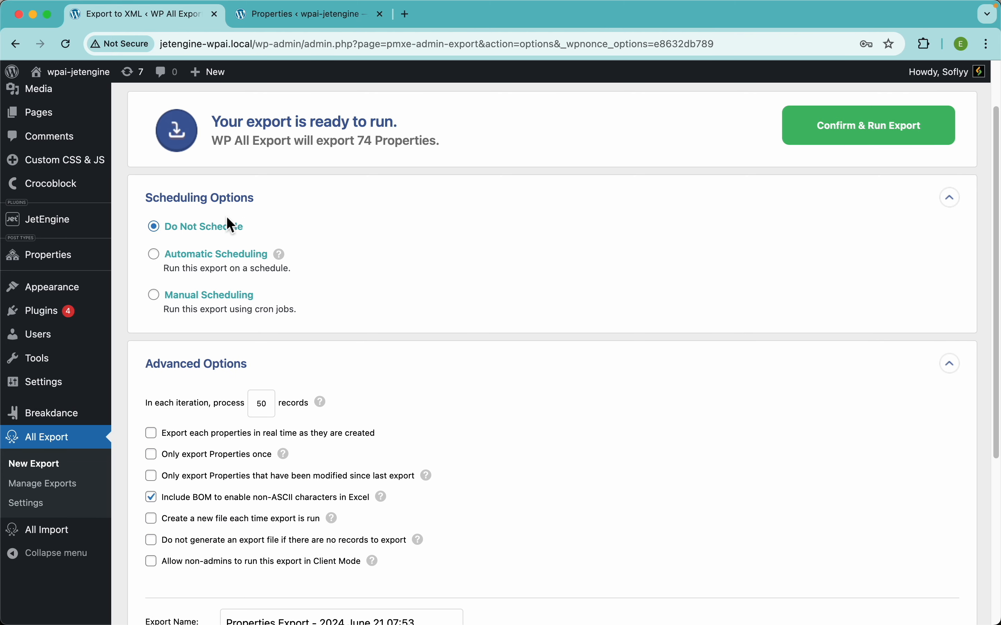
click(224, 206)
Review the export's advanced options, including Only export Properties once
scroll(396, 267, down, 3)
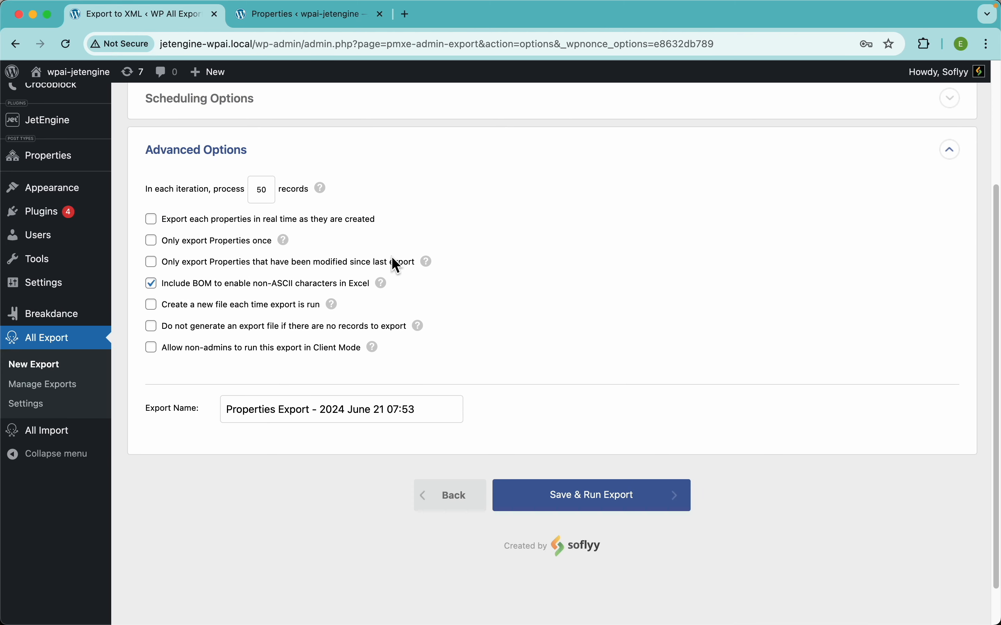
scroll(289, 193, up, 2)
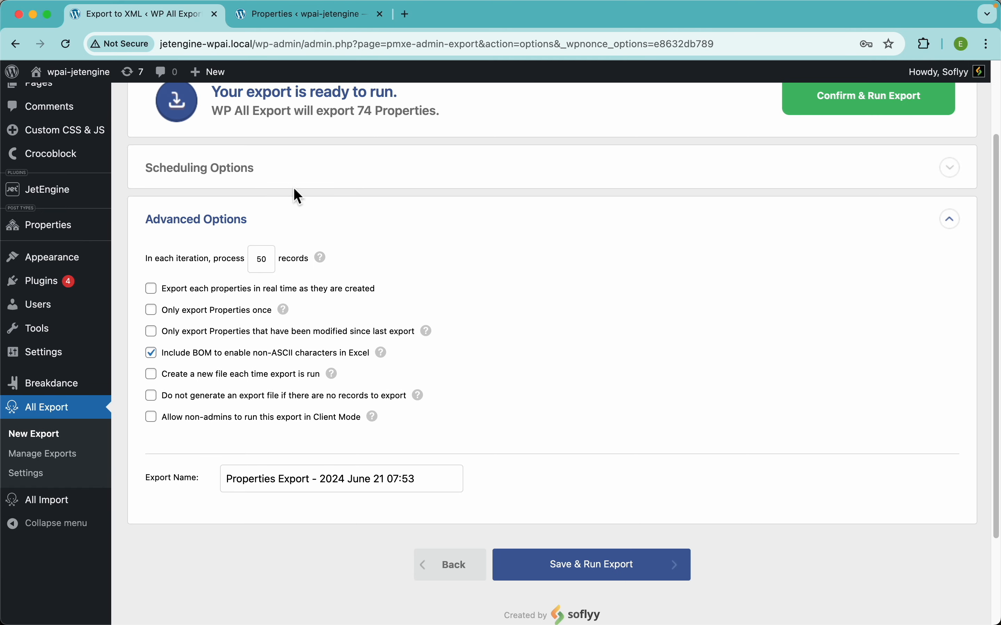
scroll(261, 199, down, 2)
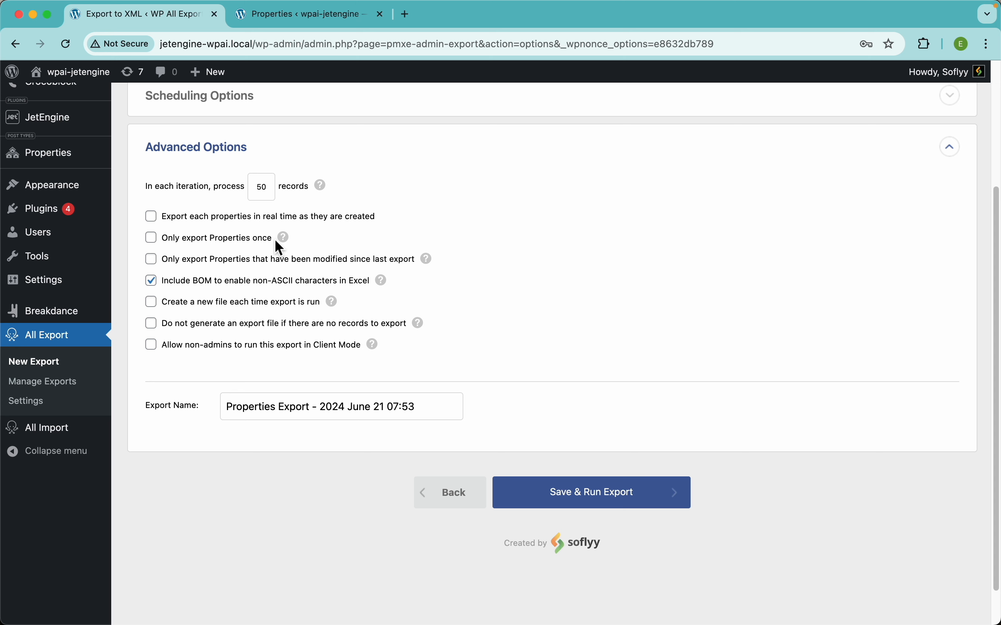
drag(274, 242, 191, 235)
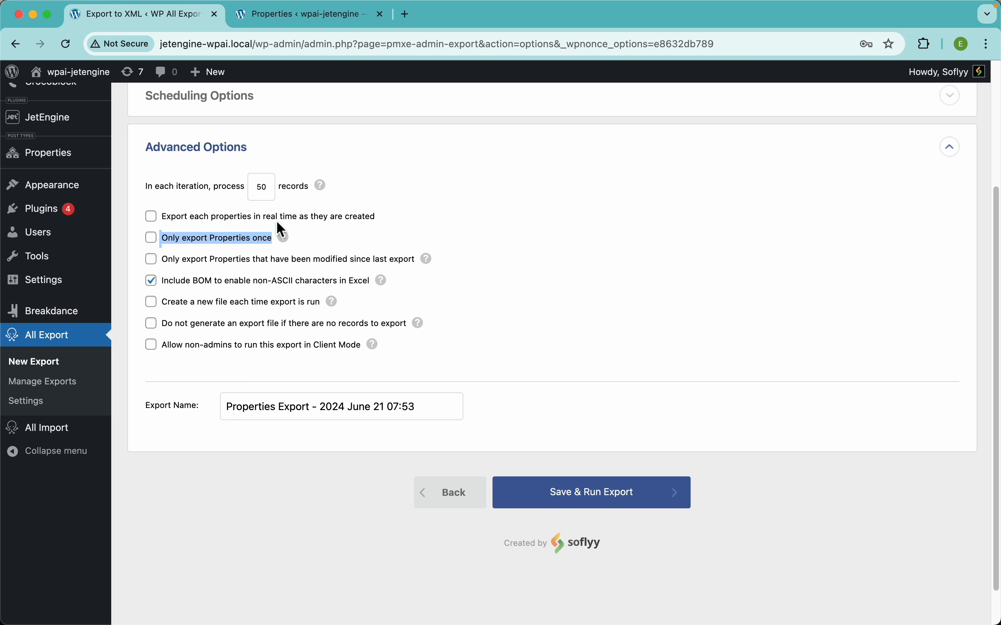
click(416, 212)
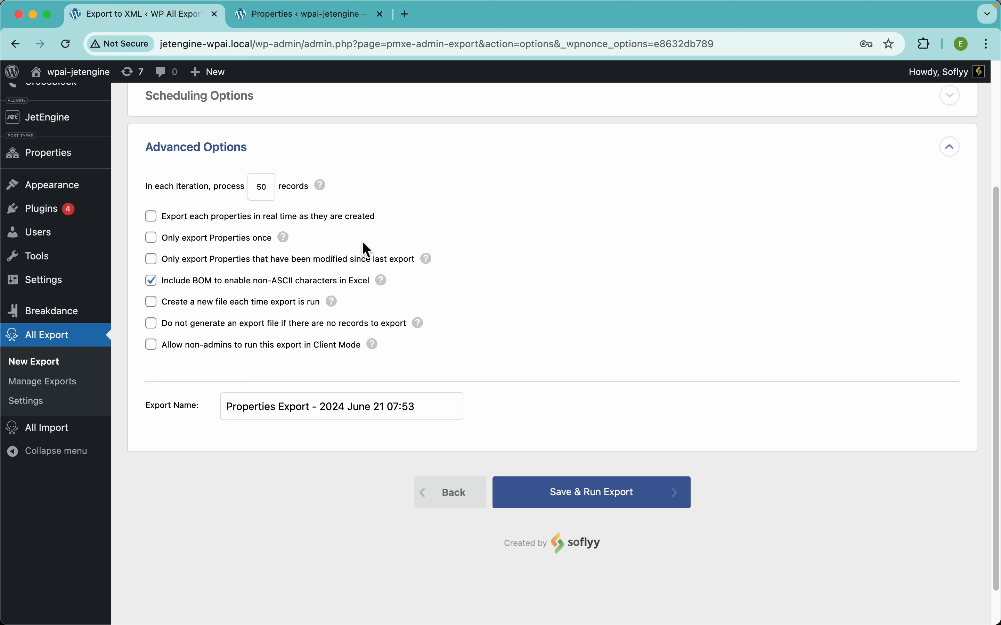
Save and run the Properties export, and download the exported data as an XML file
mouse_move(383, 289)
click(632, 500)
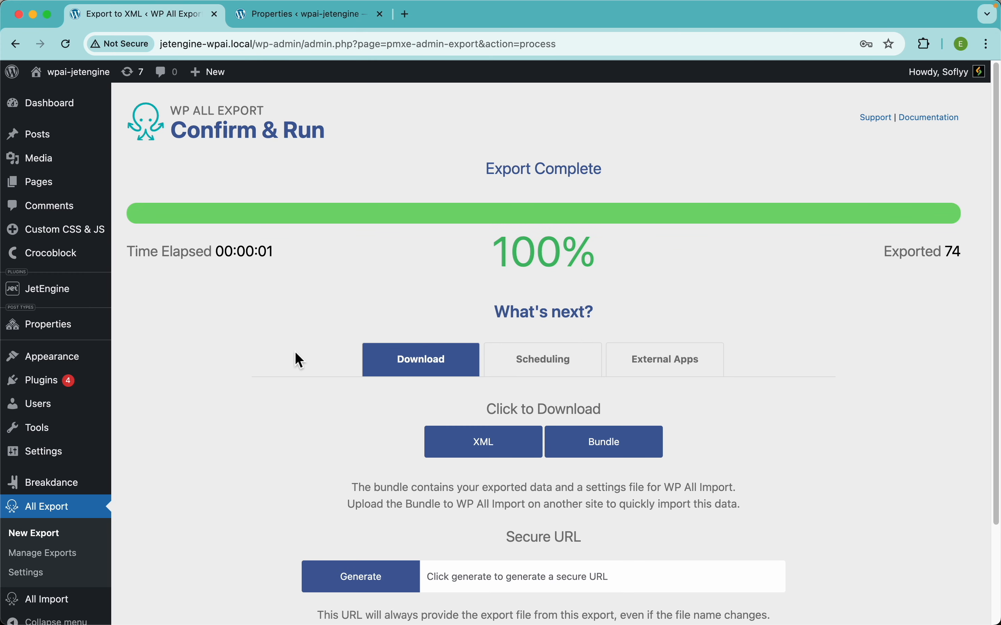
scroll(295, 352, down, 3)
click(496, 334)
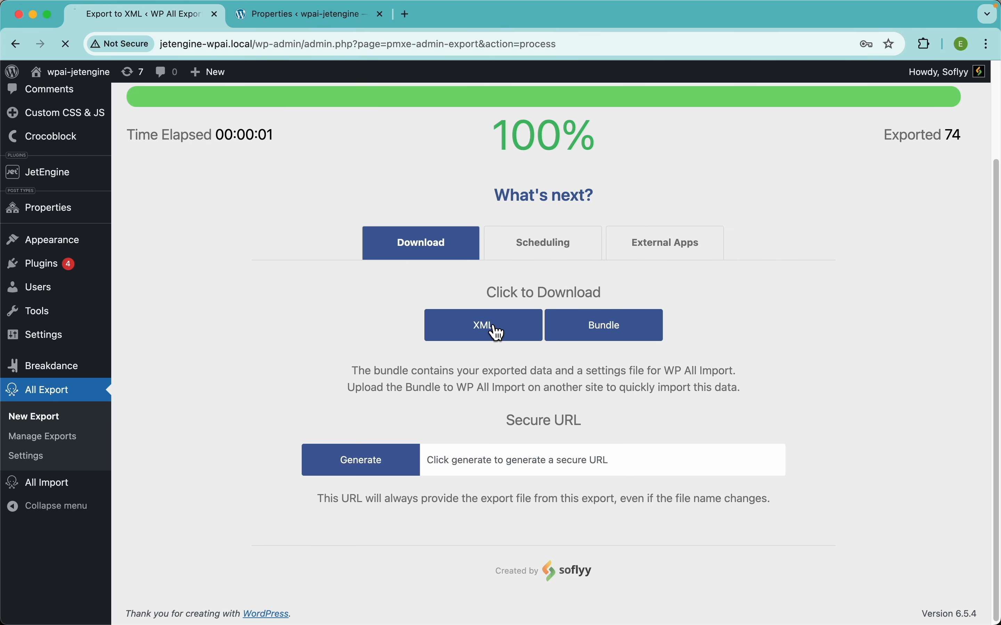
Open the downloaded Properties-Export-2024-June-21-0753.xml in the code editor with long lines wrapped
click(891, 76)
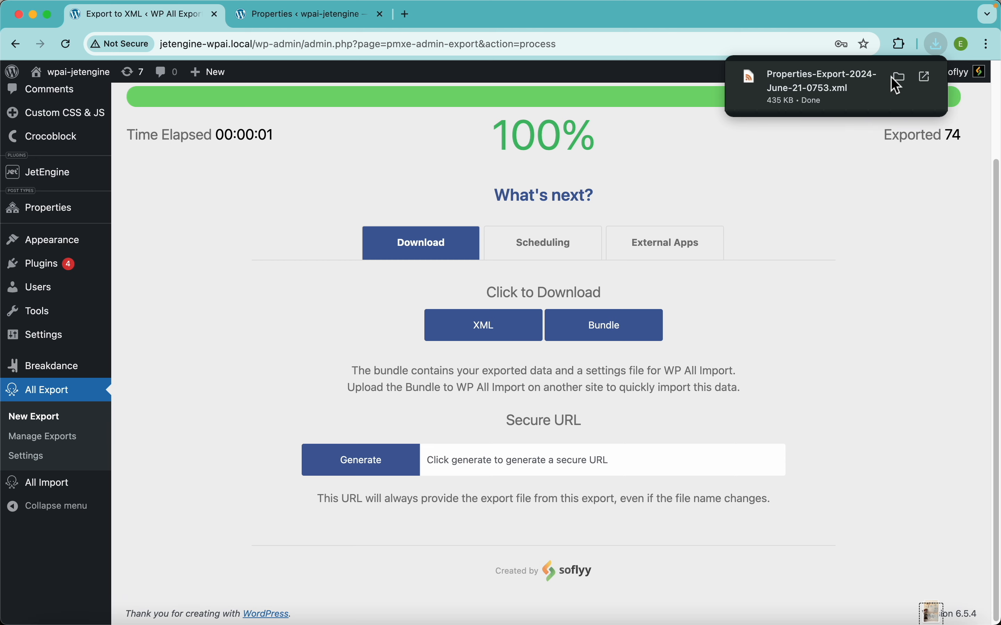
click(923, 76)
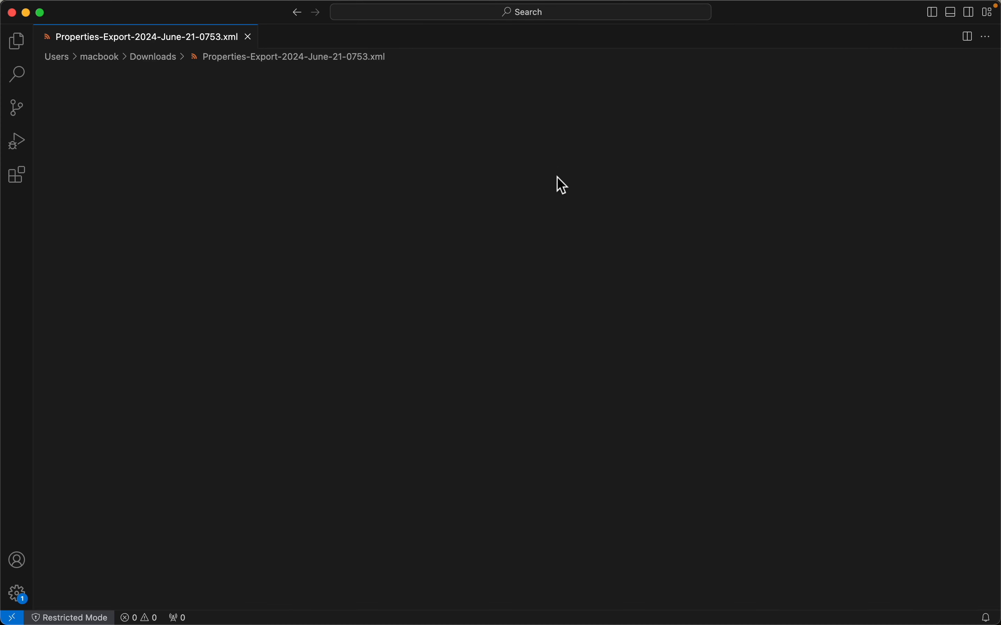
key(alt+z)
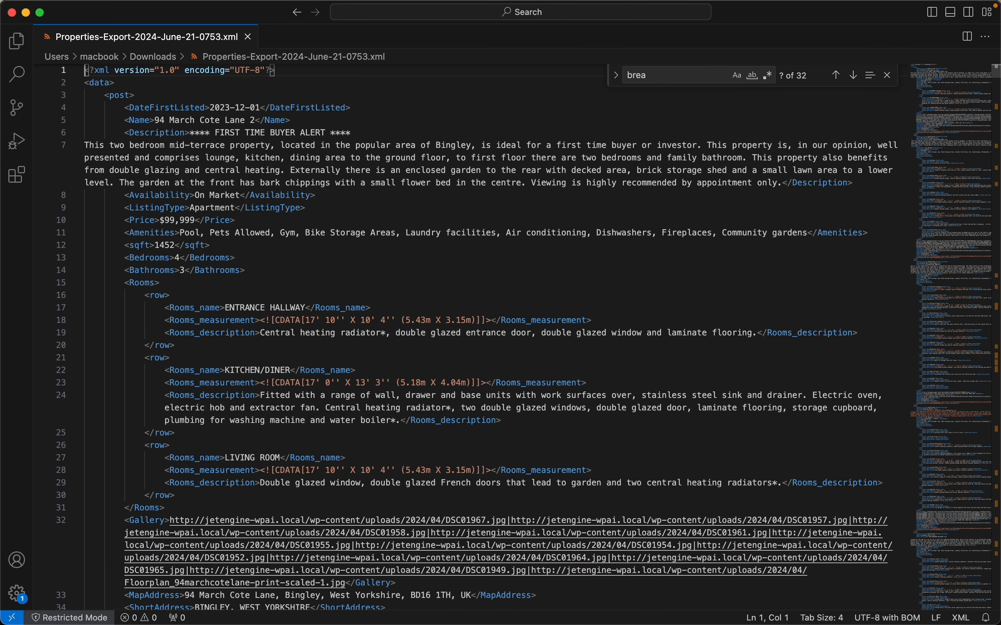
Examine the XML file's post elements, including the Price, Amenities, Rooms and Gallery data, across the first properties
scroll(262, 250, down, 5)
scroll(262, 250, up, 5)
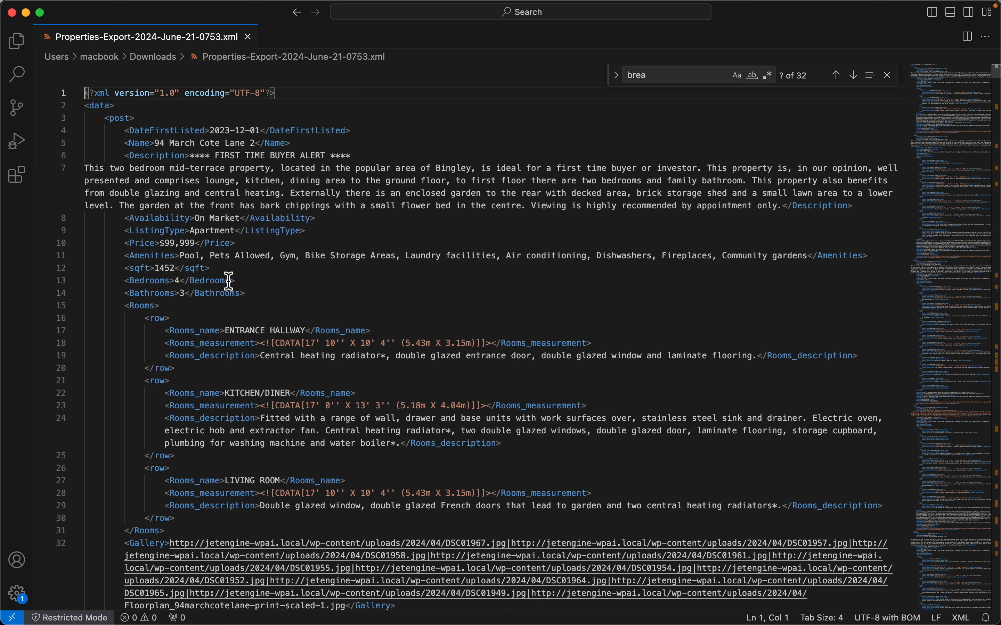
key(alt+z)
key(alt+z)
key(alt+z)
key(alt+z)
scroll(219, 289, down, 10)
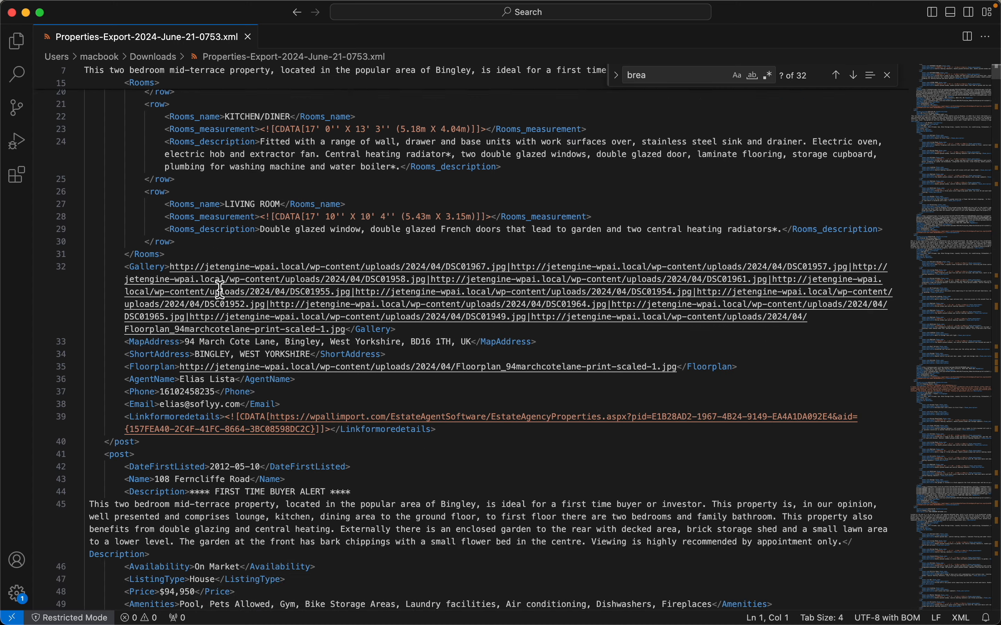
scroll(219, 290, down, 10)
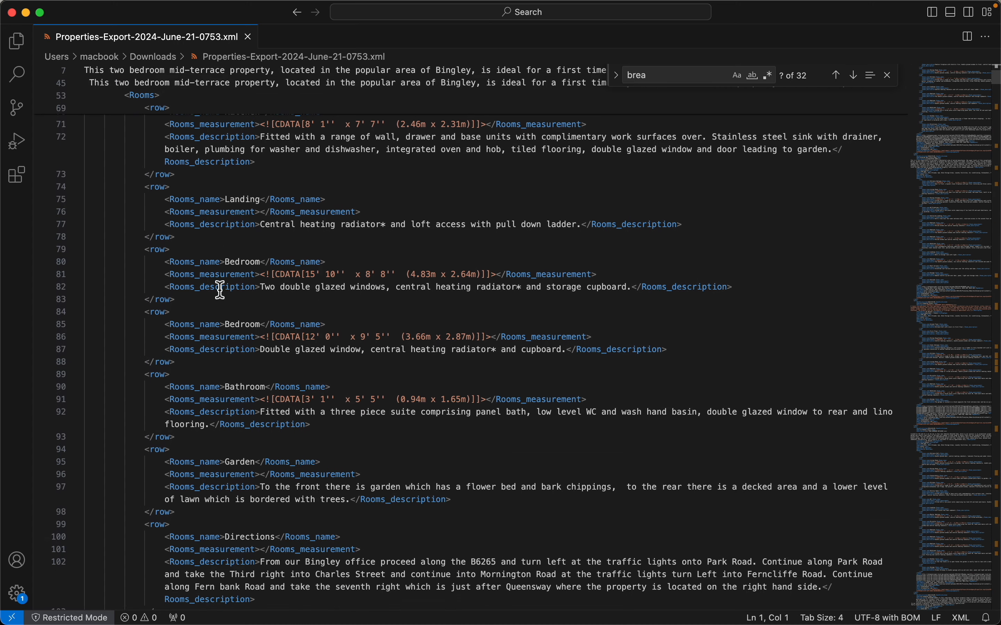
scroll(219, 289, up, 15)
scroll(220, 290, up, 5)
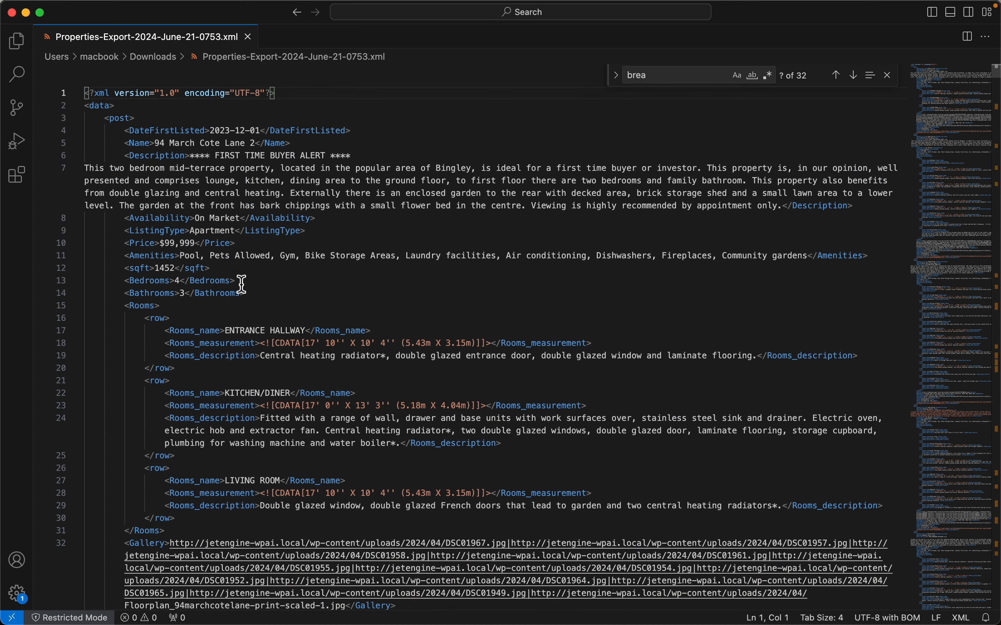
Switch back to Chrome and review the completed export's scheduling options and external app options
key(super+Tab)
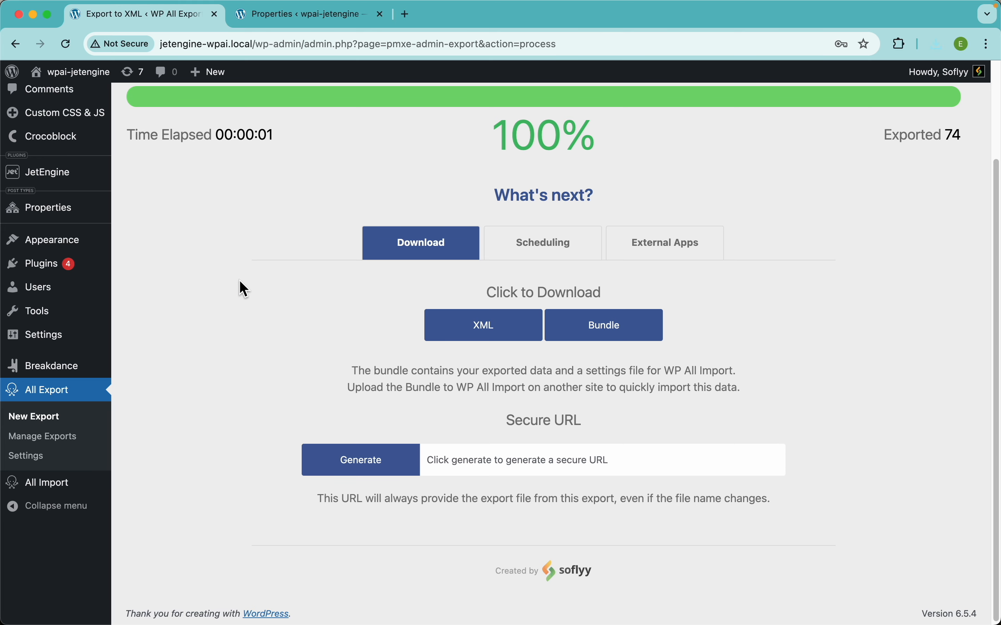
click(550, 268)
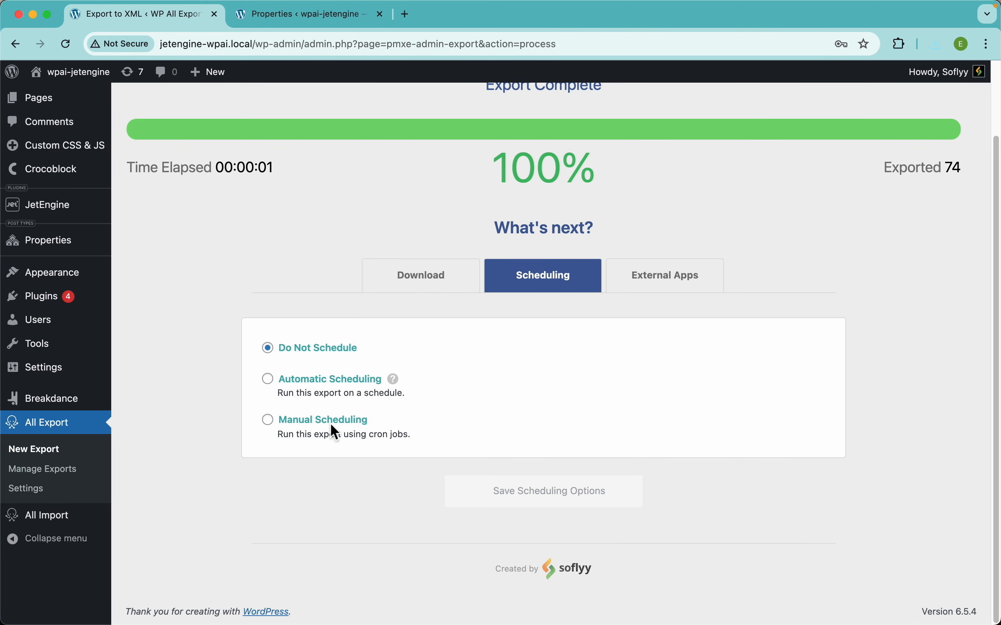
click(666, 273)
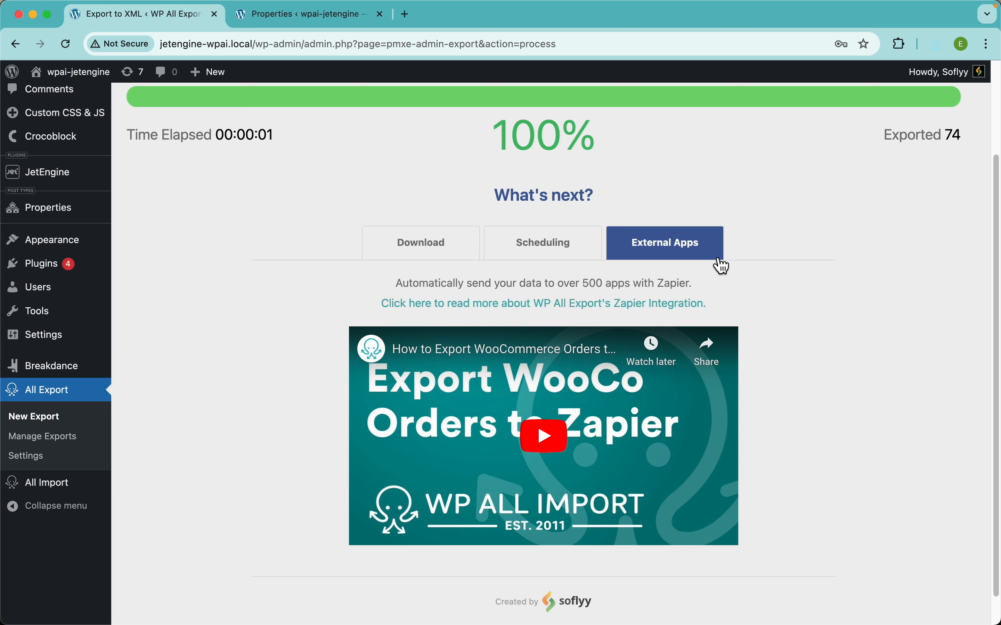
Open the page about WP All Export's Zapier integration and look through the apps available for pairing
click(517, 306)
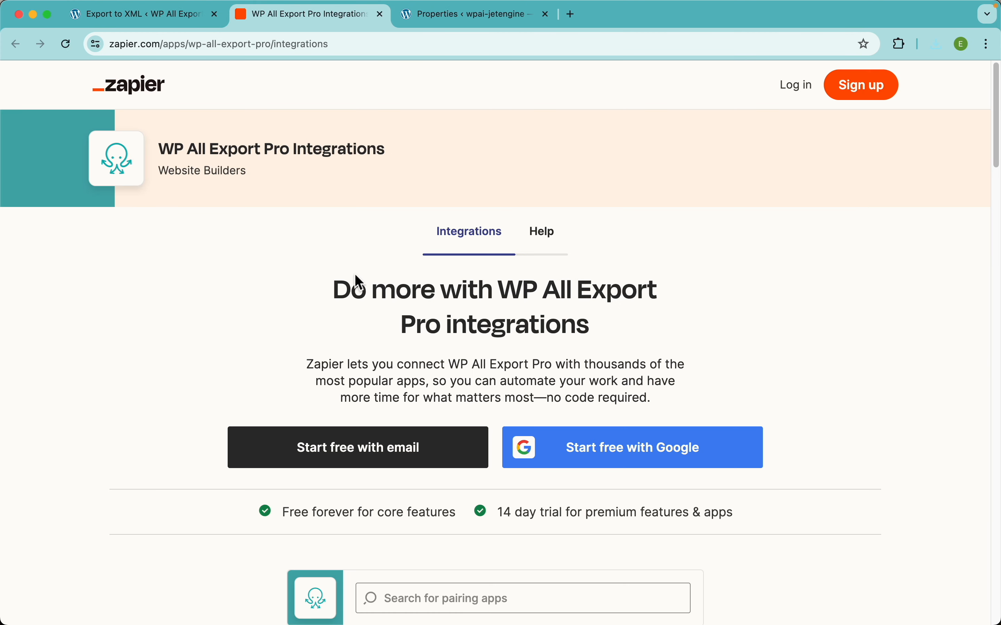
scroll(458, 394, down, 6)
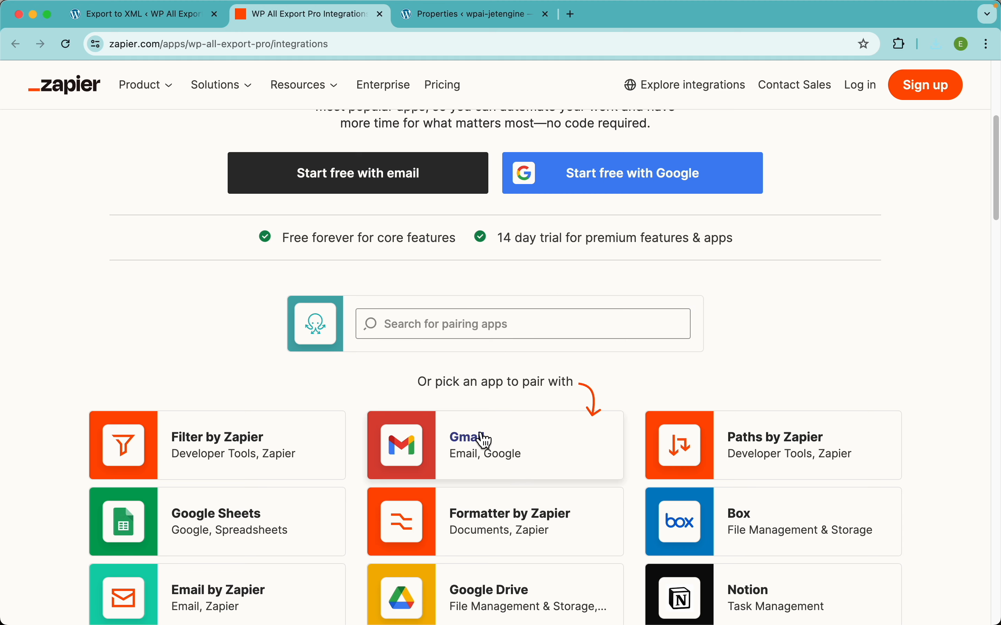
scroll(598, 449, down, 5)
scroll(632, 224, up, 11)
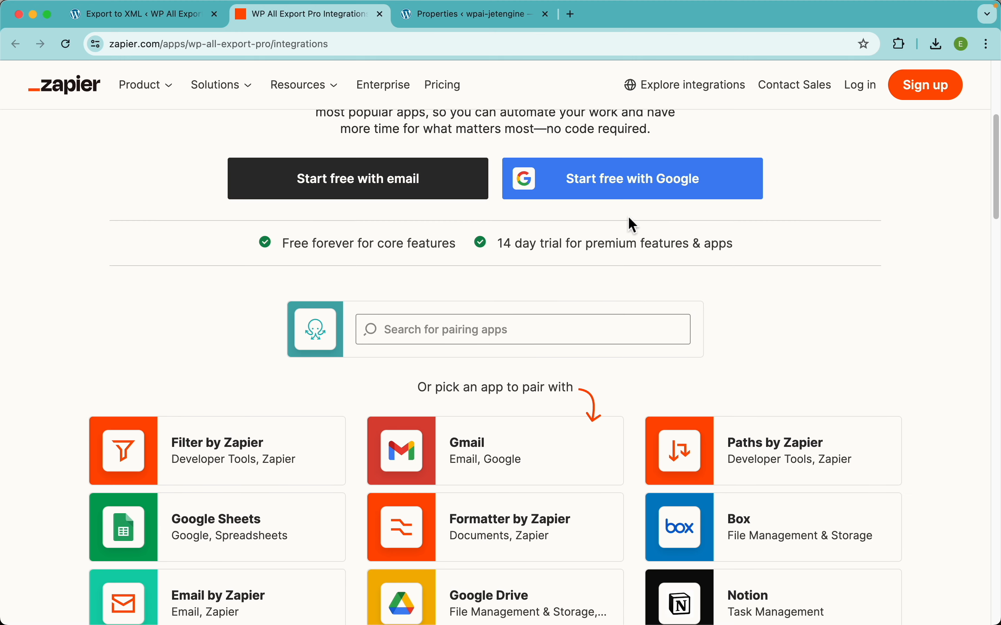
scroll(496, 378, down, 5)
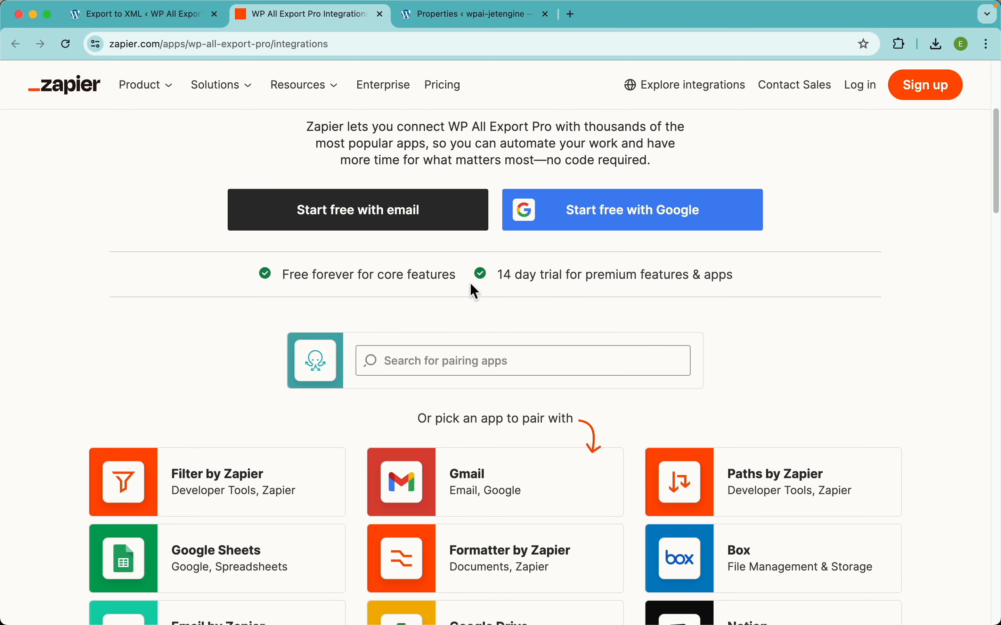
scroll(504, 283, up, 5)
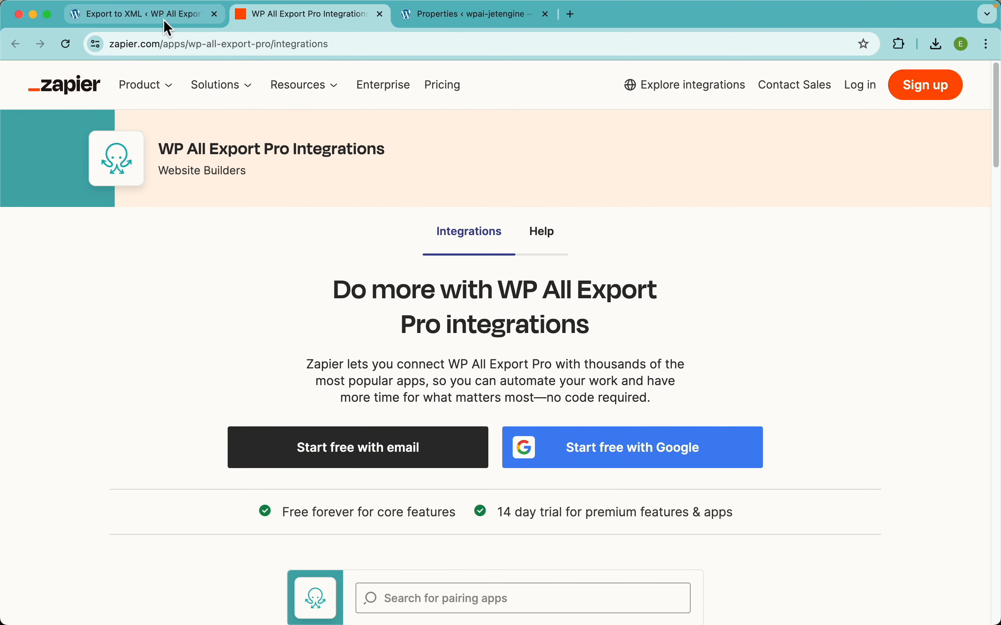
Return to the completed export's page and show its download options again
click(162, 15)
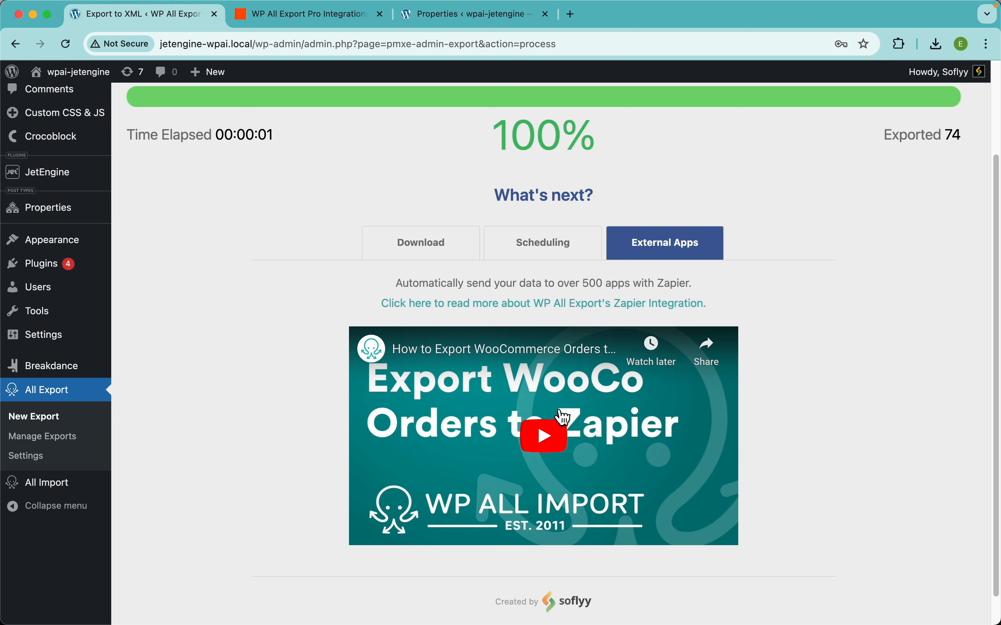
click(422, 244)
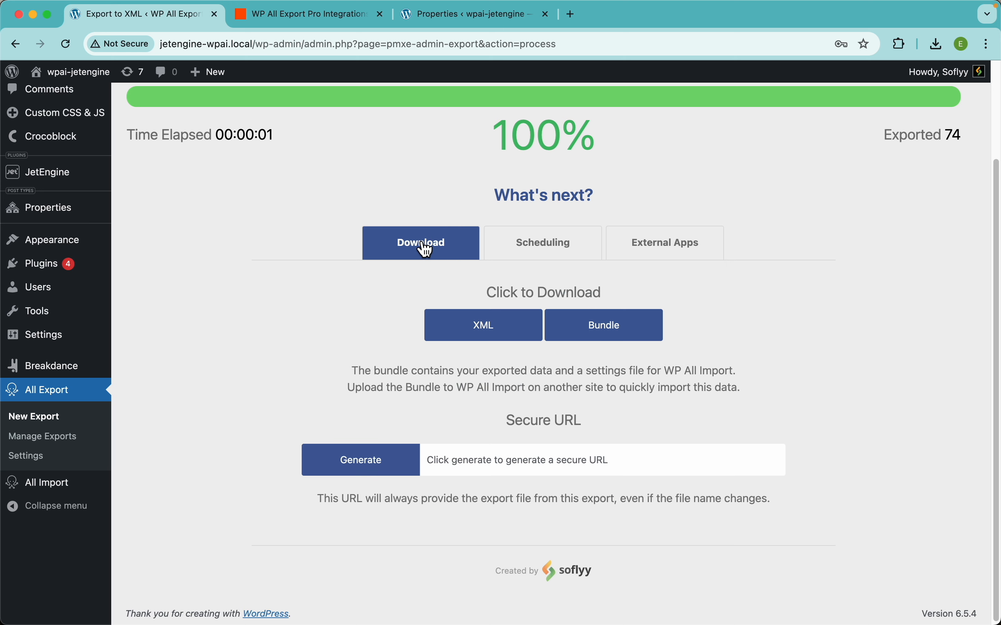
scroll(302, 288, up, 3)
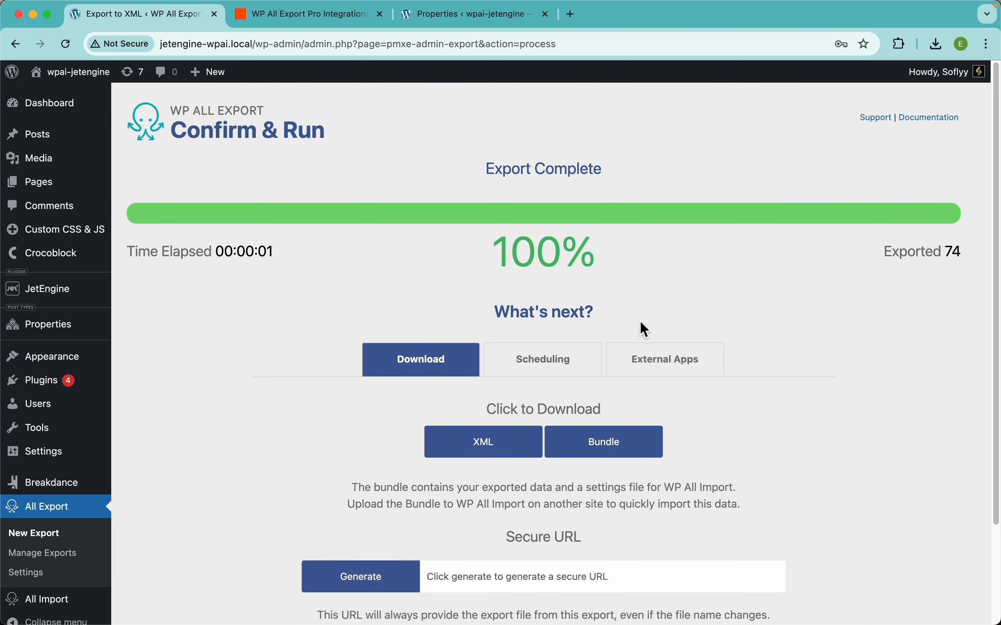